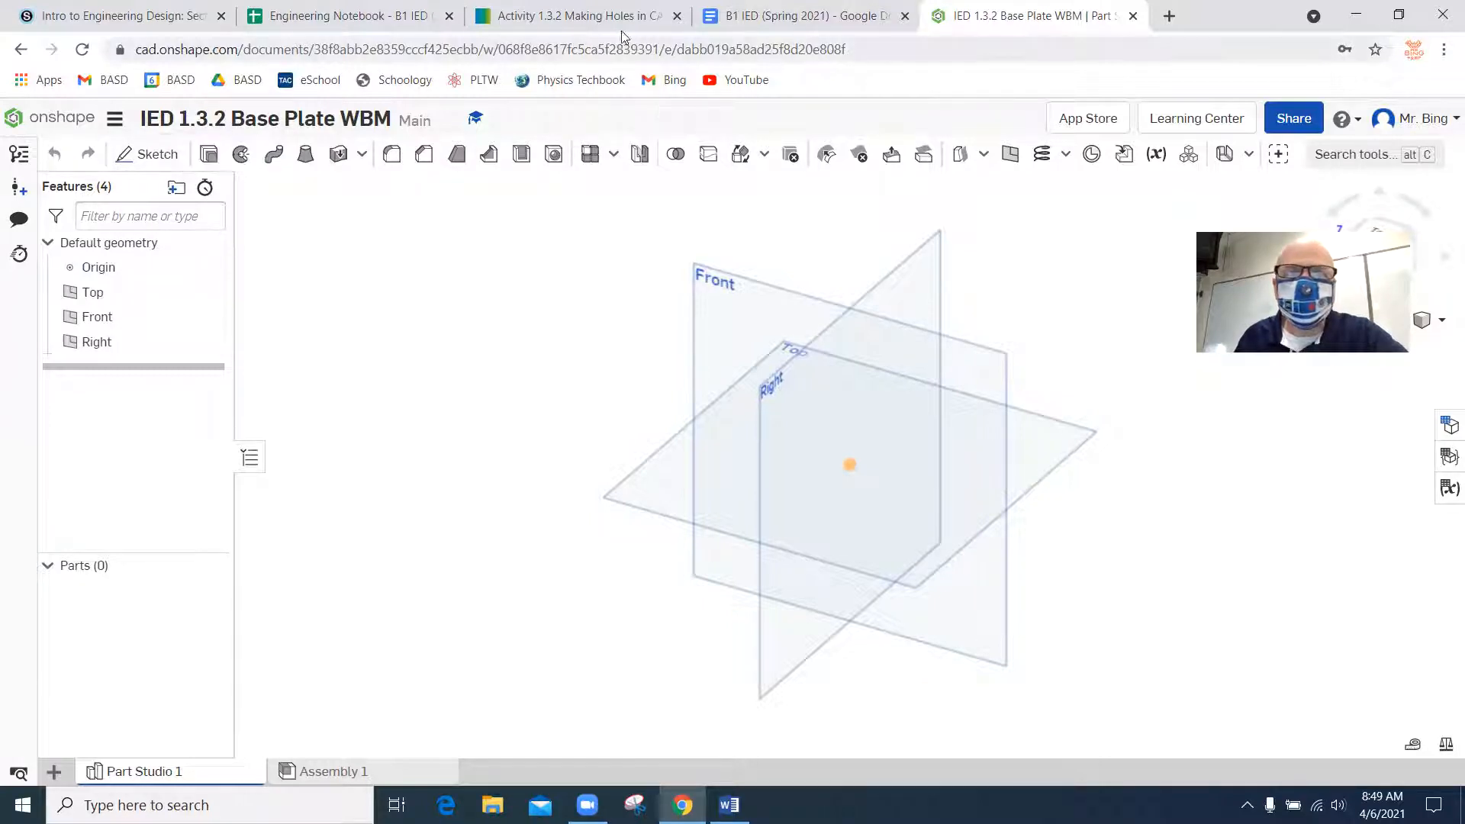
Start a sketch on the Front plane and view it straight on.
{"action": "left_click", "coordinate": [142, 154]}
{"action": "left_click", "coordinate": [731, 299]}
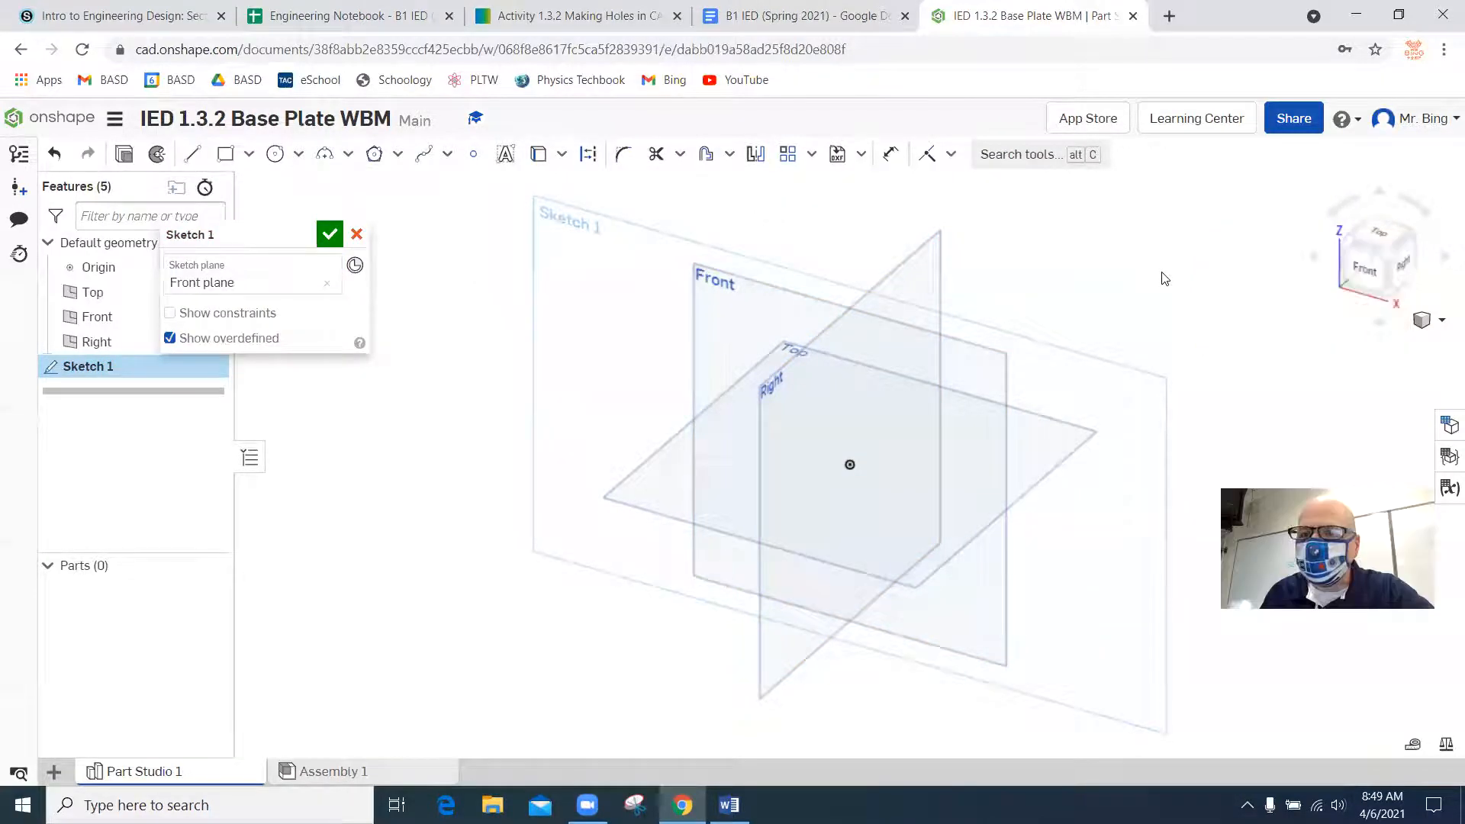
{"action": "key", "text": "n"}
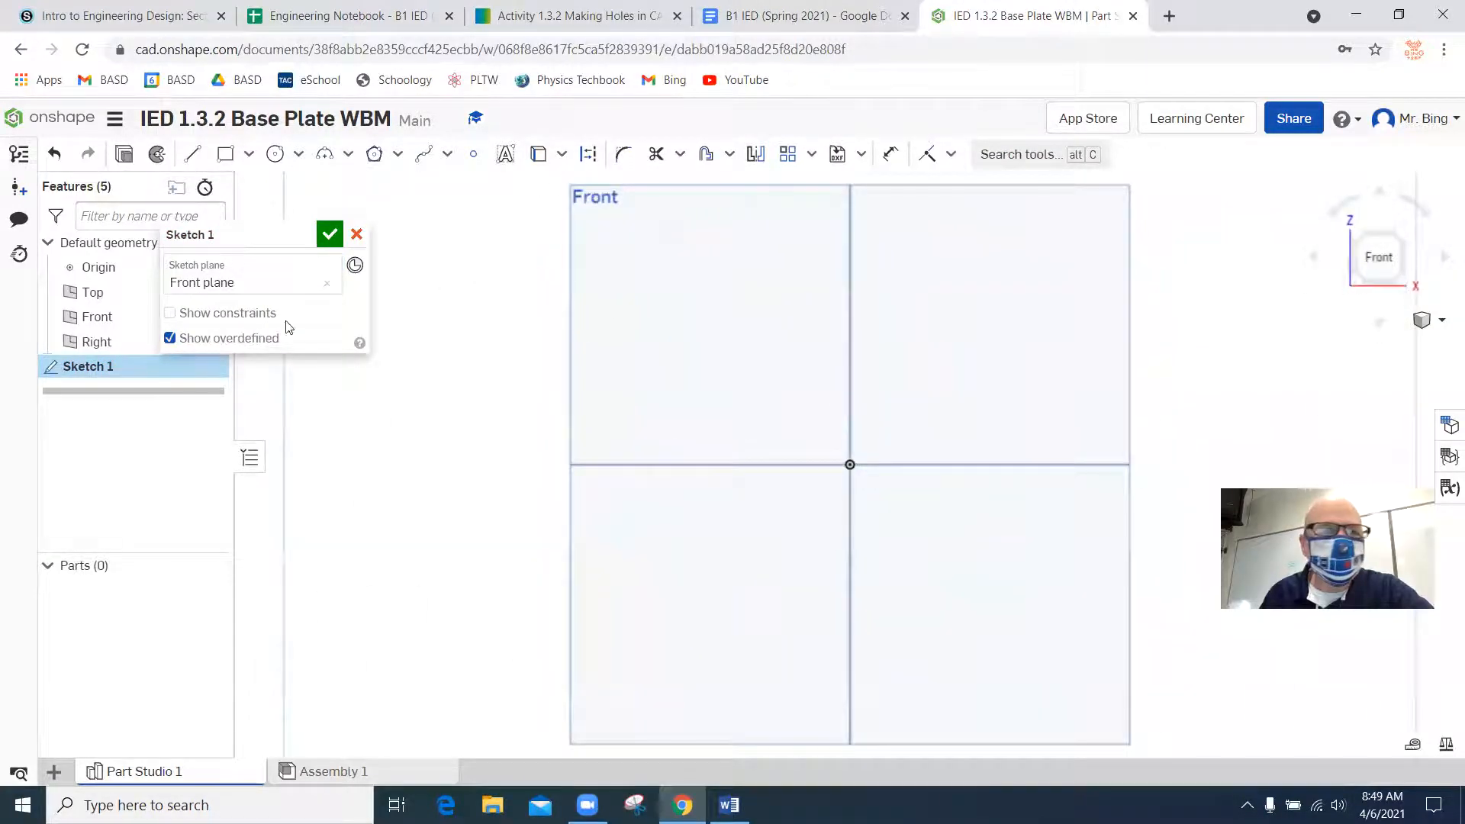
{"action": "left_click", "coordinate": [225, 154]}
{"action": "left_click_drag", "start_coordinate": [848, 463], "coordinate": [914, 445]}
{"action": "key", "text": "Tab"}
{"action": "key", "text": "Tab"}
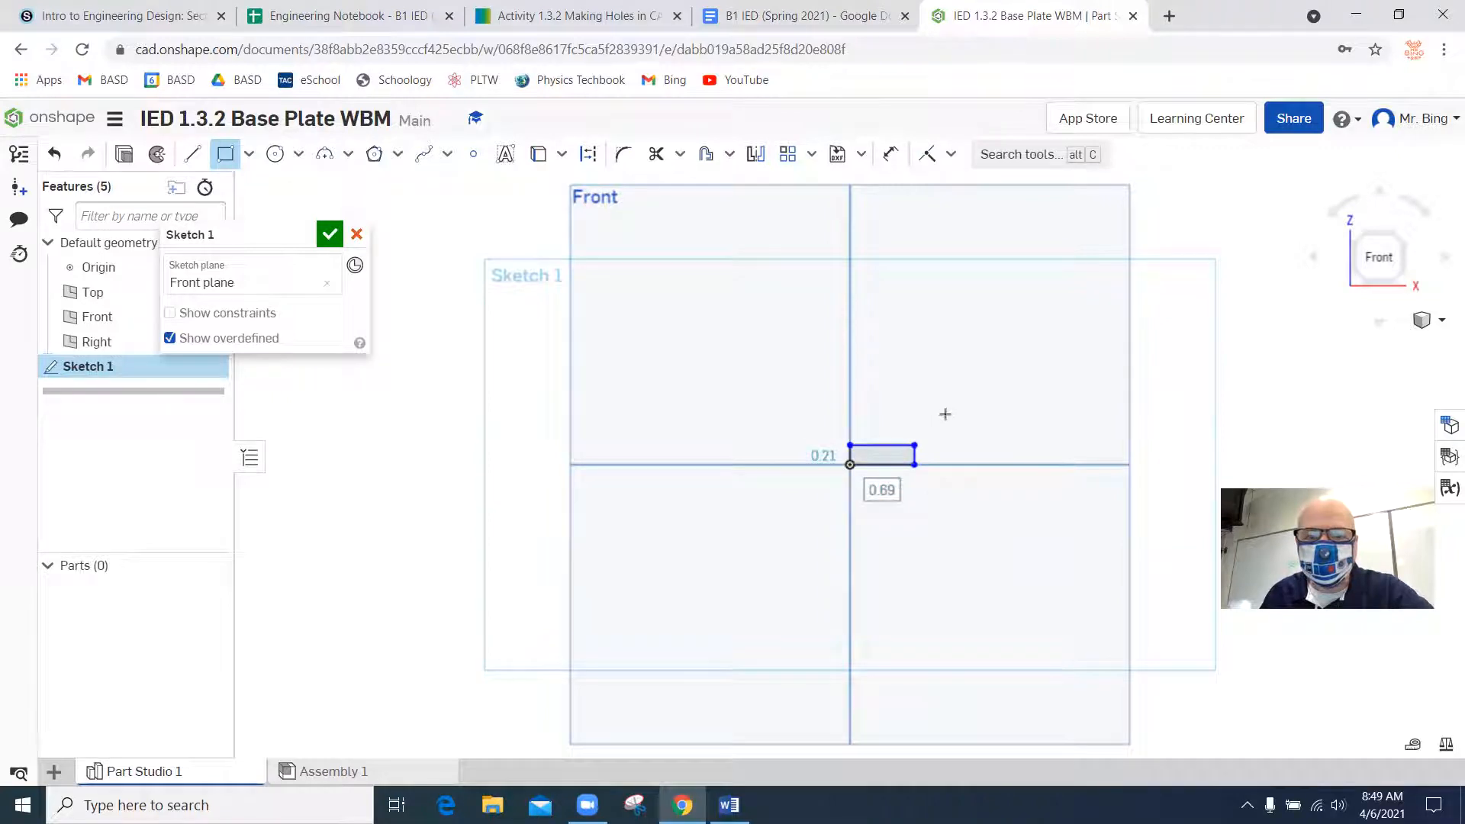
{"action": "key", "text": "Escape"}
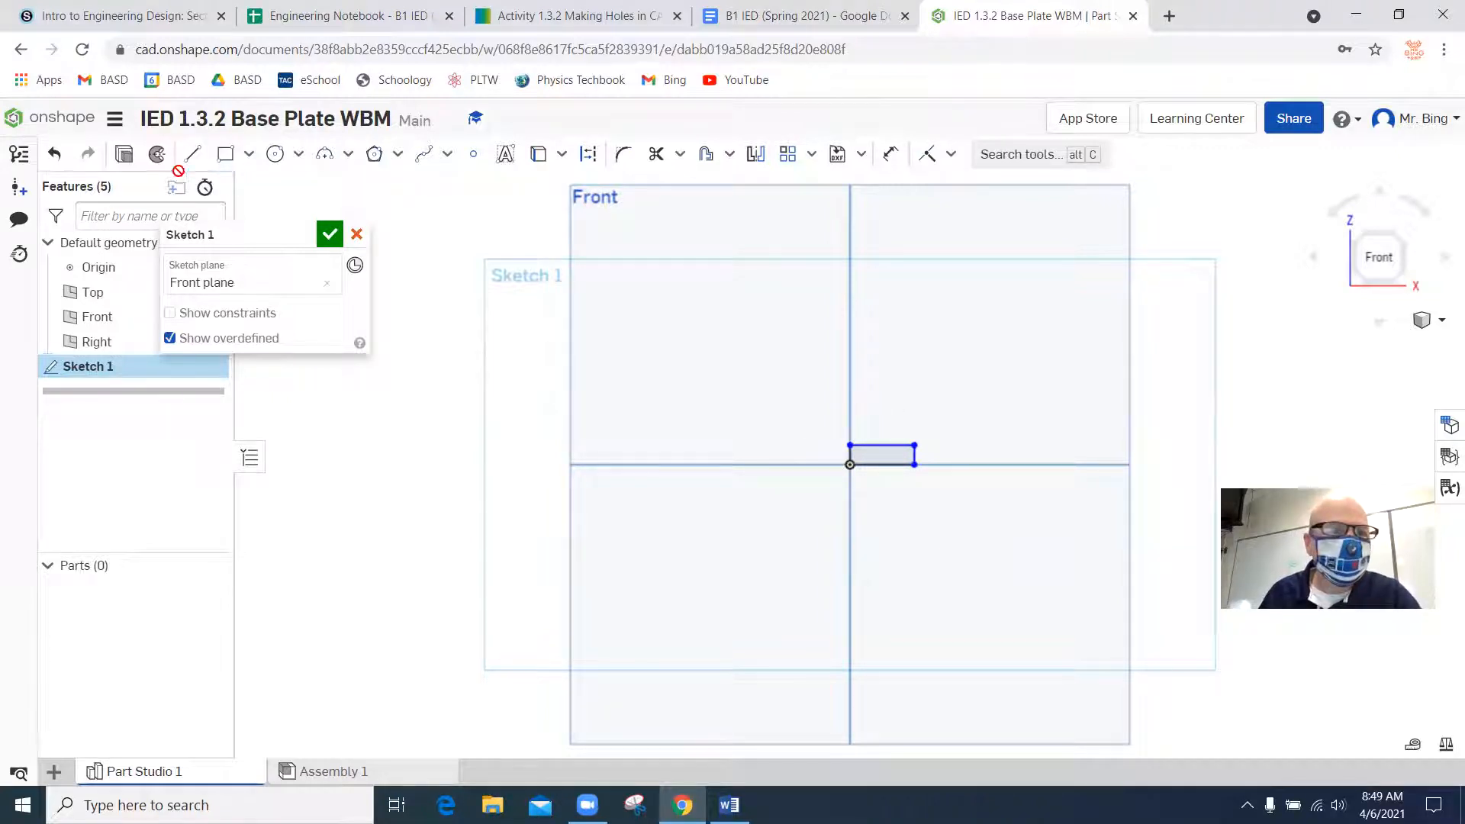
{"action": "left_click", "coordinate": [54, 153]}
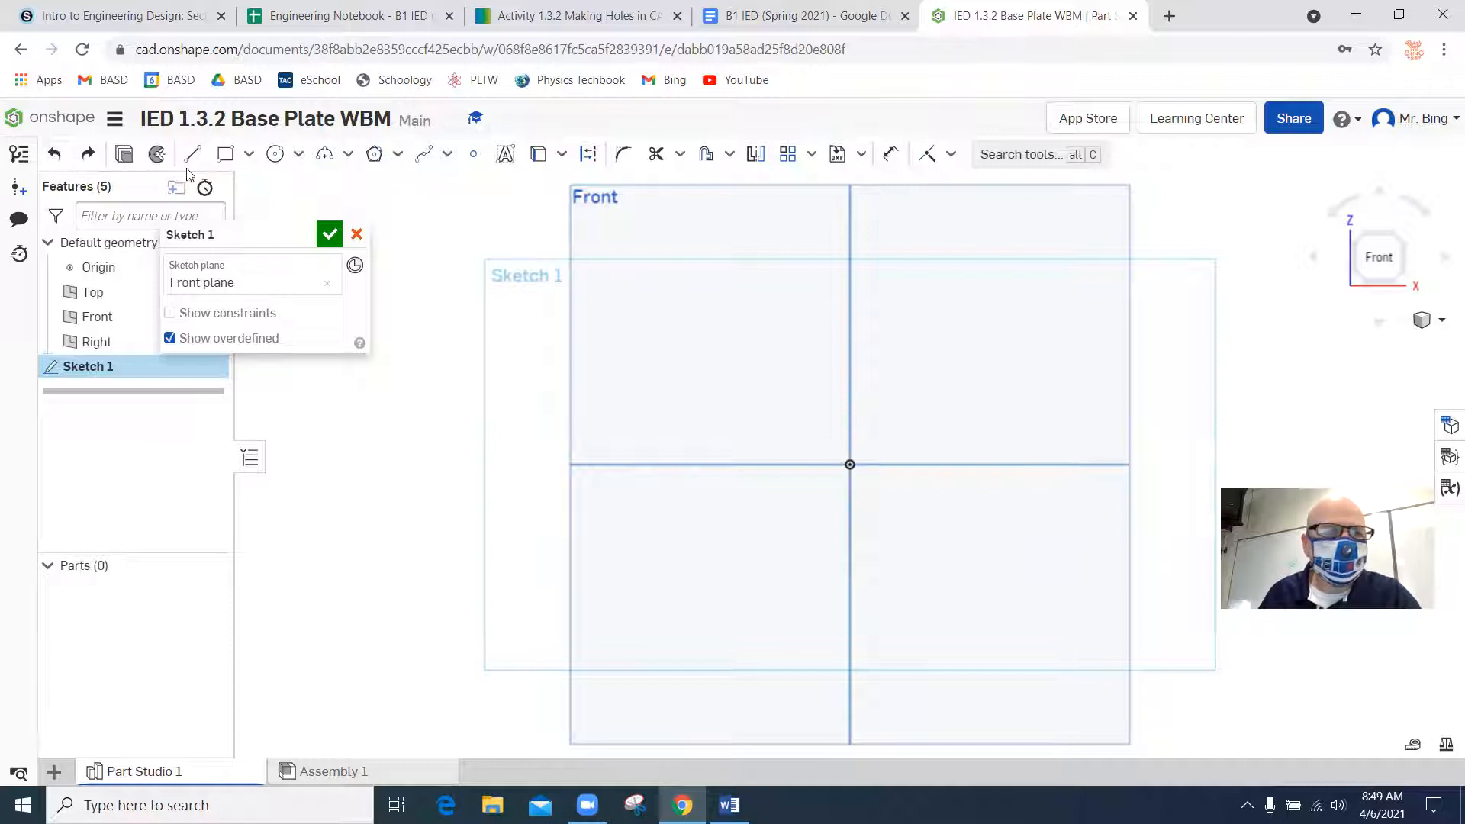
Draw a corner rectangle from the origin up and to the right, 4.25 in wide and 4.25 in high.
{"action": "left_click", "coordinate": [225, 154]}
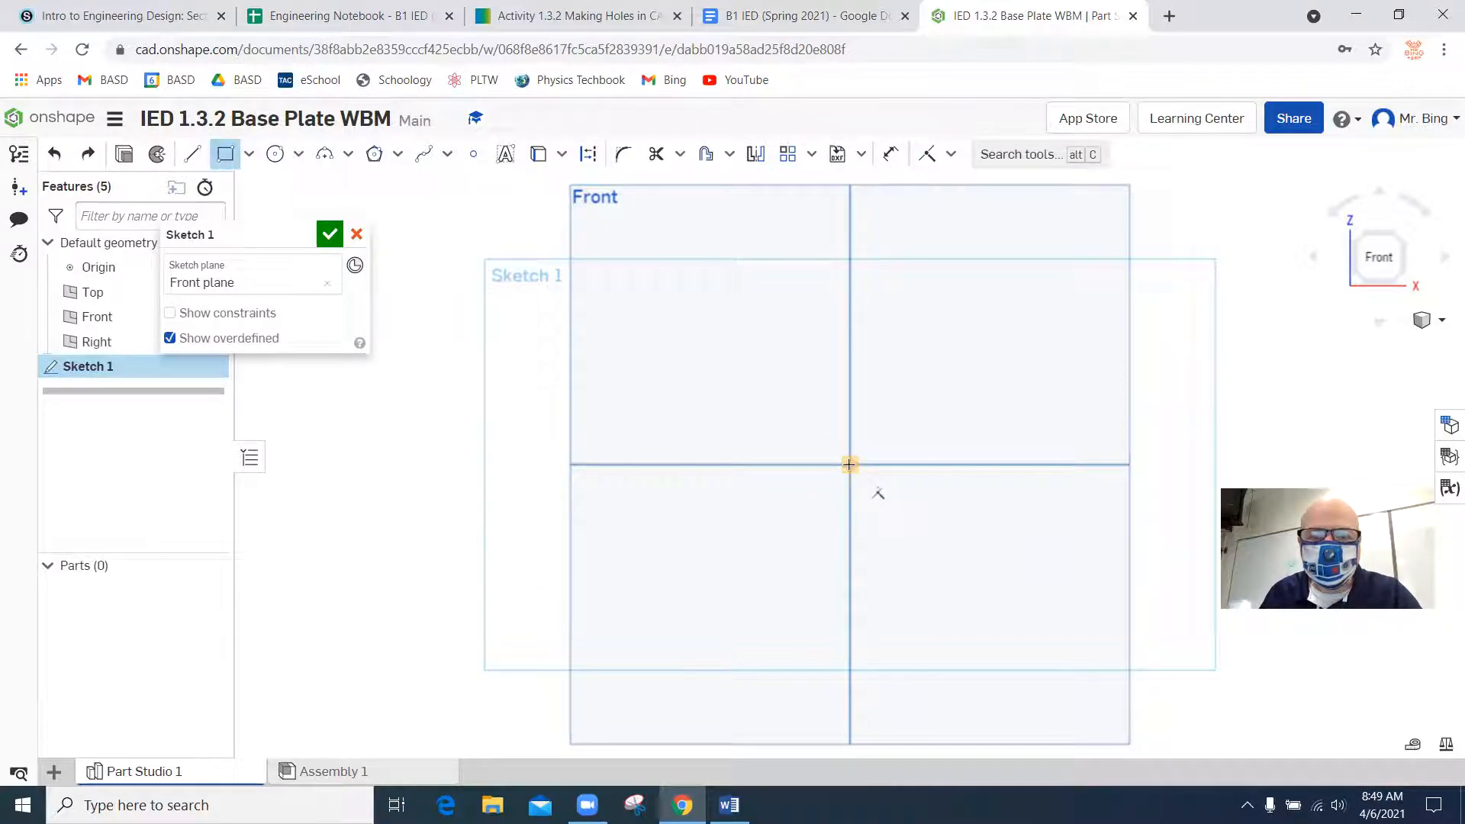
{"action": "left_click", "coordinate": [848, 464]}
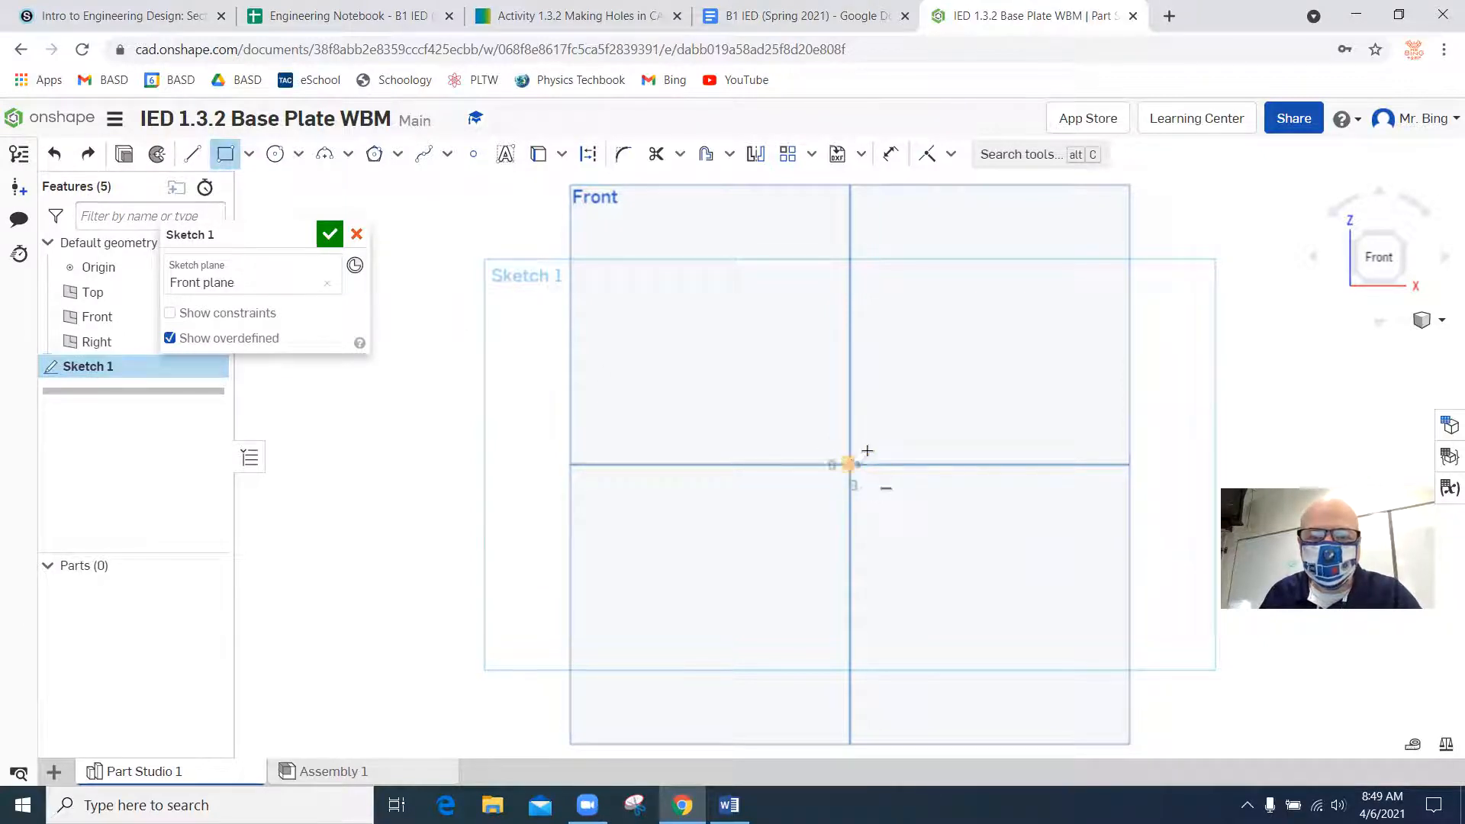
{"action": "left_click", "coordinate": [1013, 340]}
{"action": "type", "text": "4.25"}
{"action": "key", "text": "Return"}
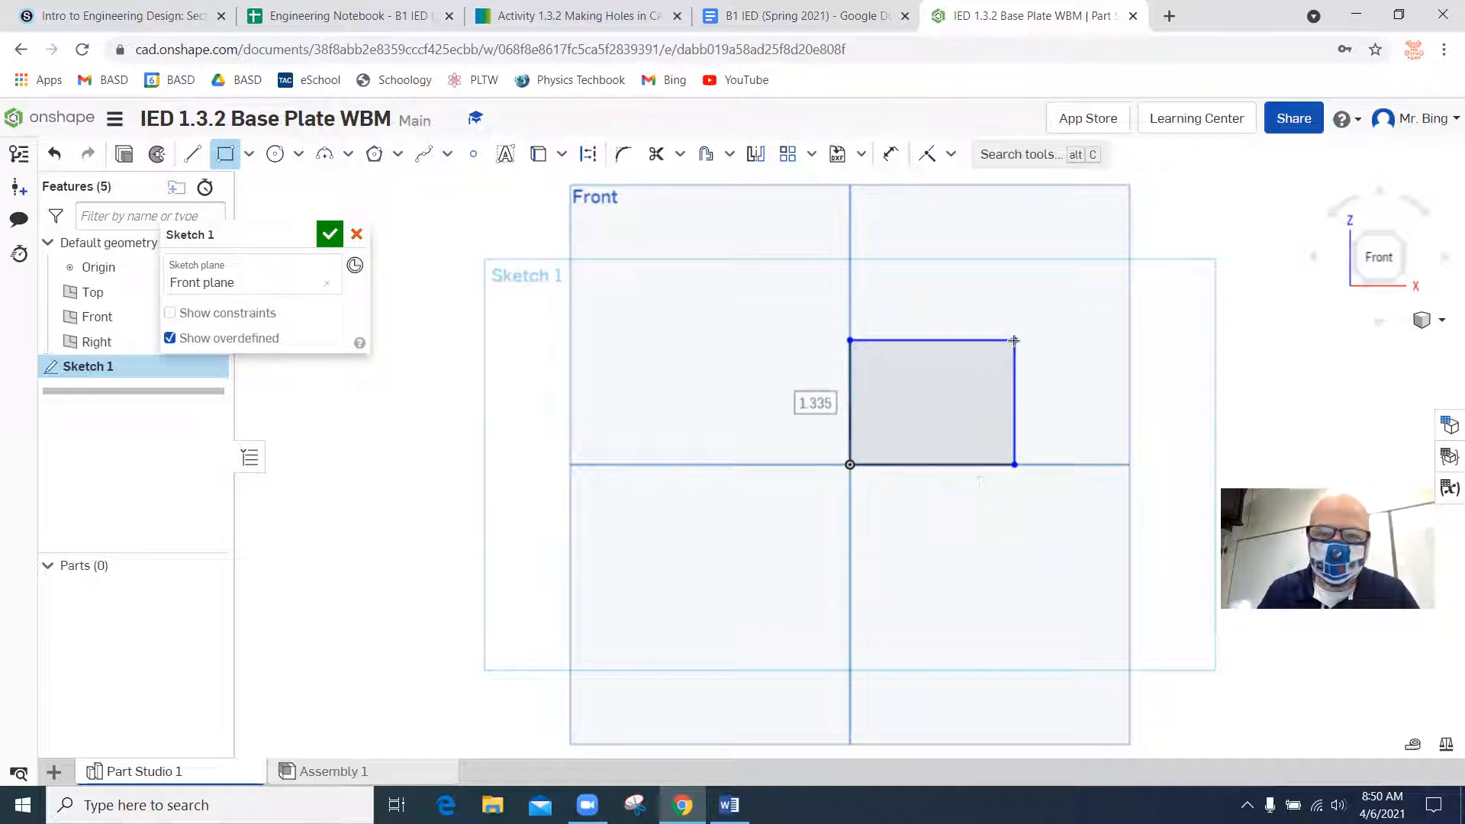
{"action": "type", "text": "4.25"}
{"action": "key", "text": "Return"}
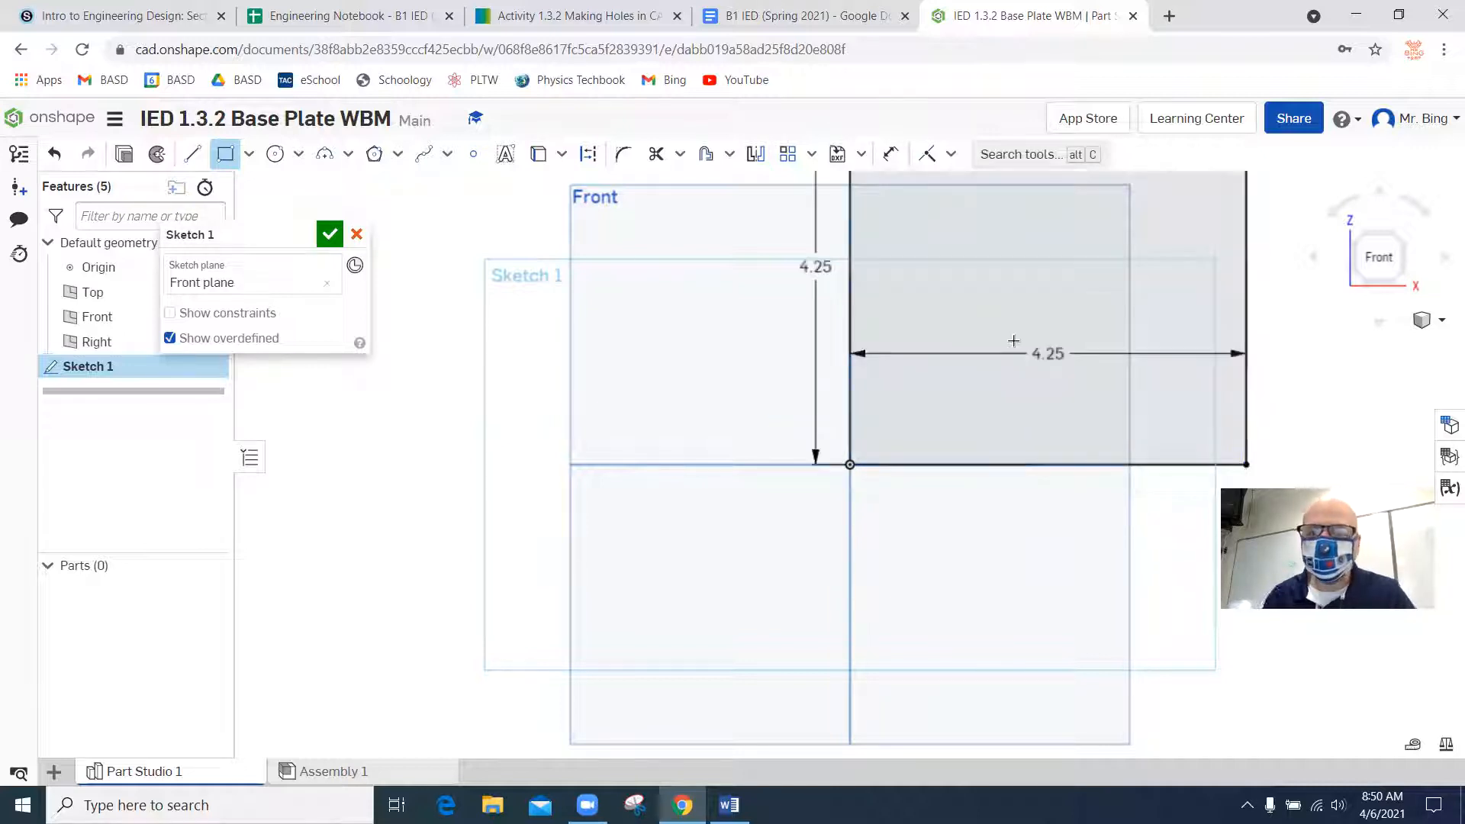
{"action": "left_click", "coordinate": [1390, 237]}
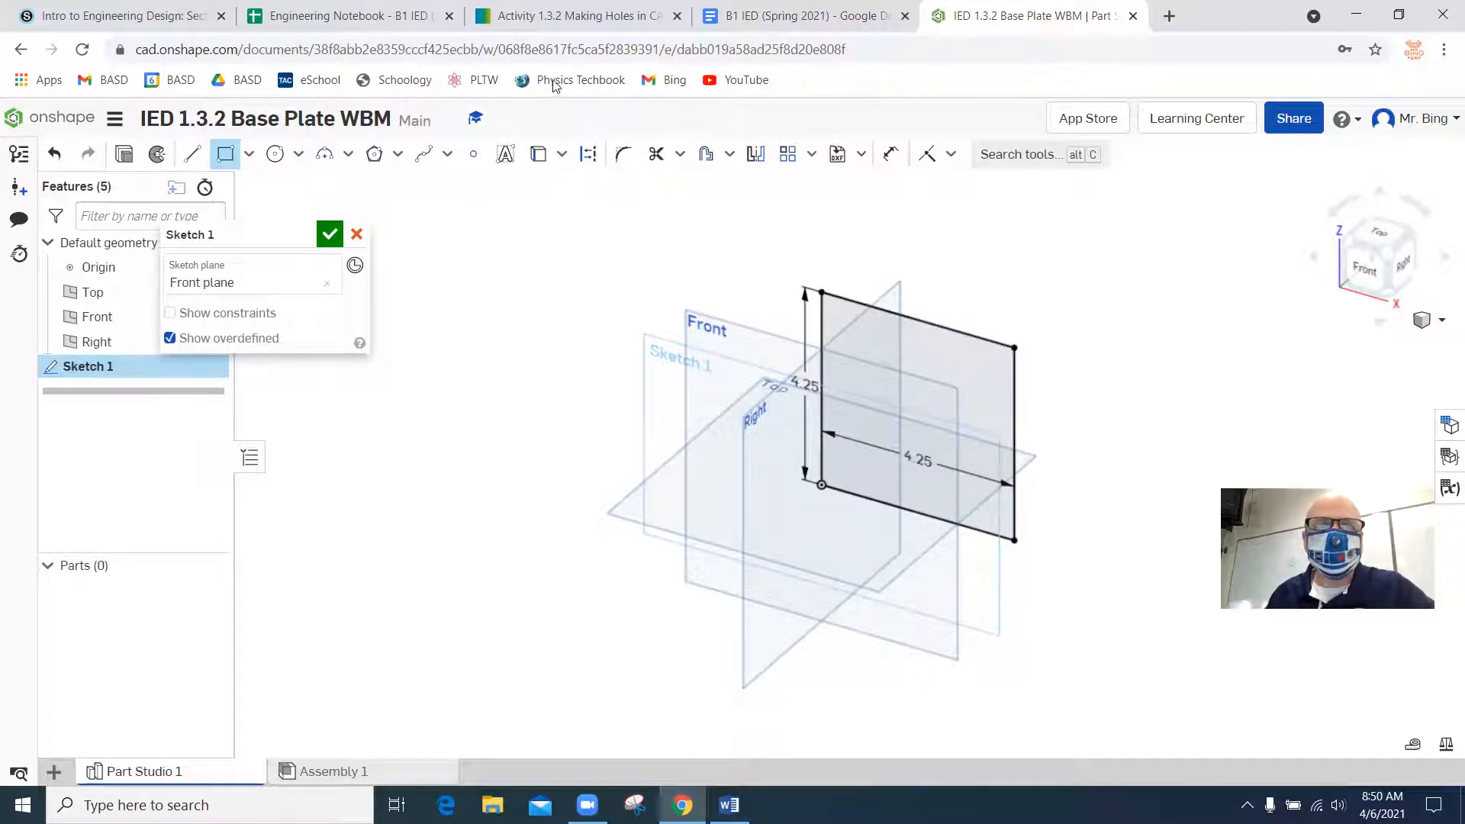
Examine the base plate drawing's views, dimensions and notes in Word, and return to the Onshape part.
{"action": "left_click", "coordinate": [580, 17]}
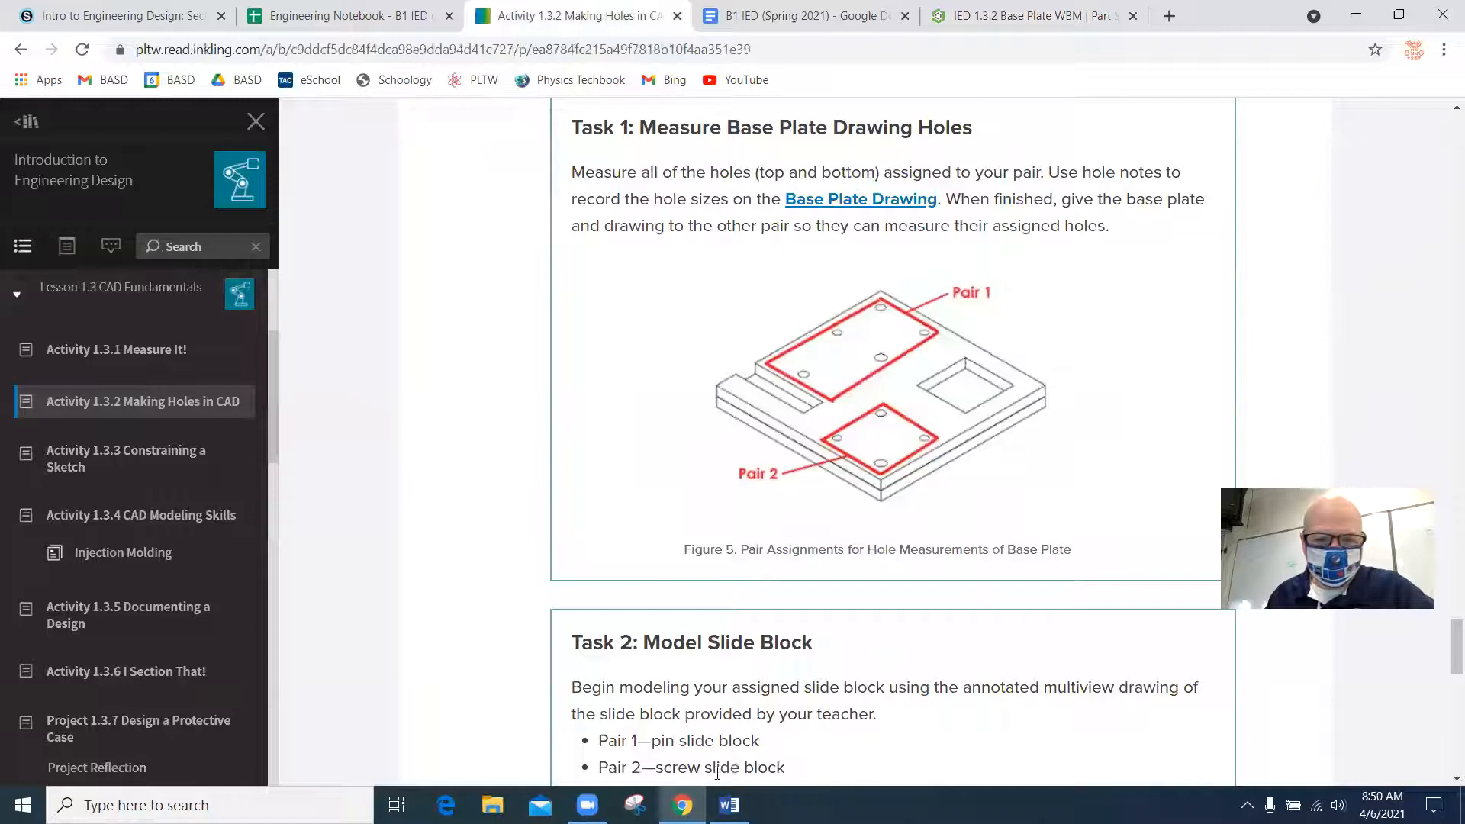
{"action": "left_click", "coordinate": [728, 804]}
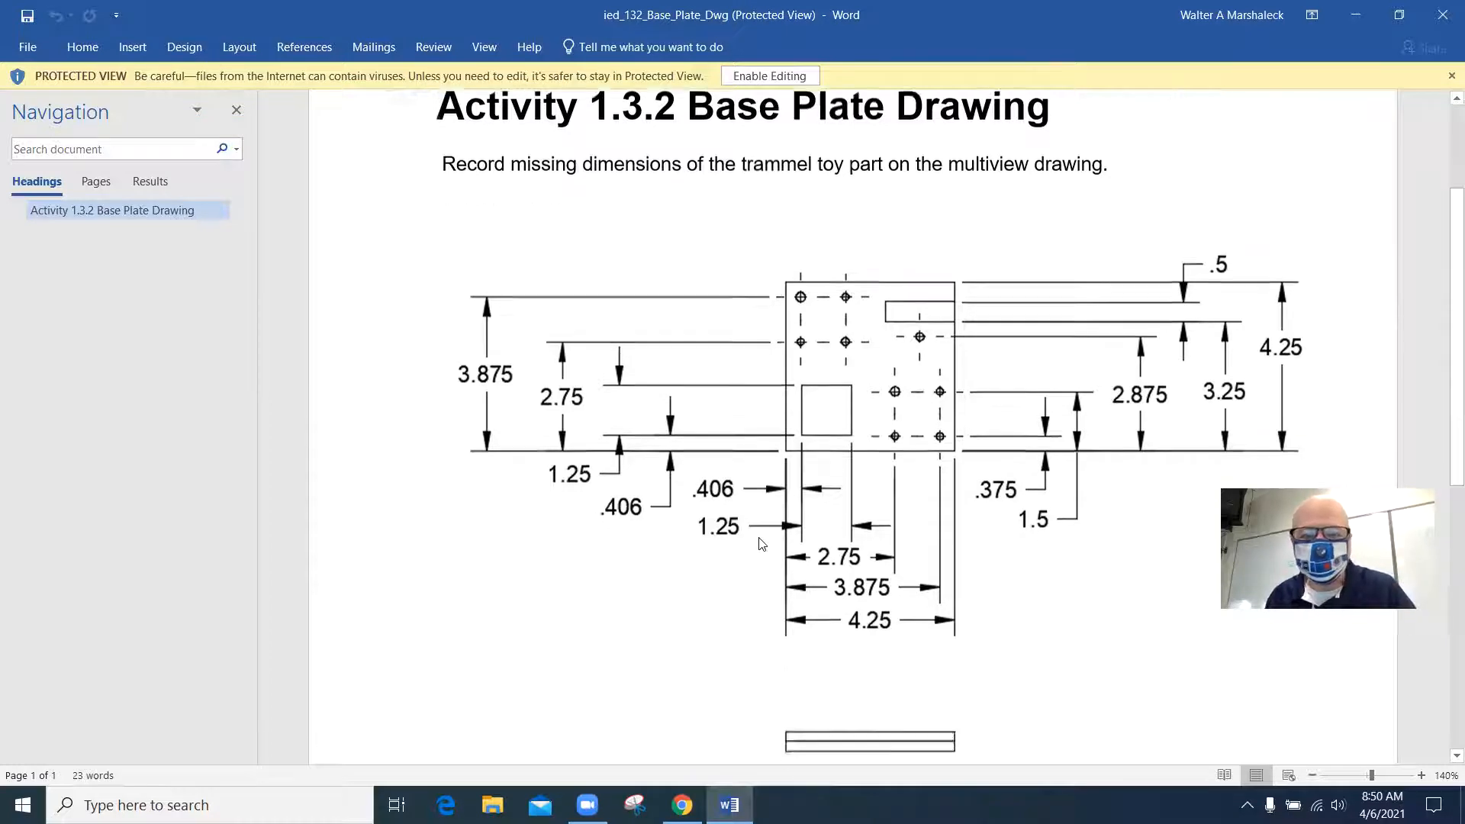
{"action": "scroll", "coordinate": [755, 546], "scroll_direction": "down", "scroll_amount": 3}
{"action": "scroll", "coordinate": [759, 547], "scroll_direction": "down", "scroll_amount": 2}
{"action": "scroll", "coordinate": [762, 546], "scroll_direction": "down", "scroll_amount": 2}
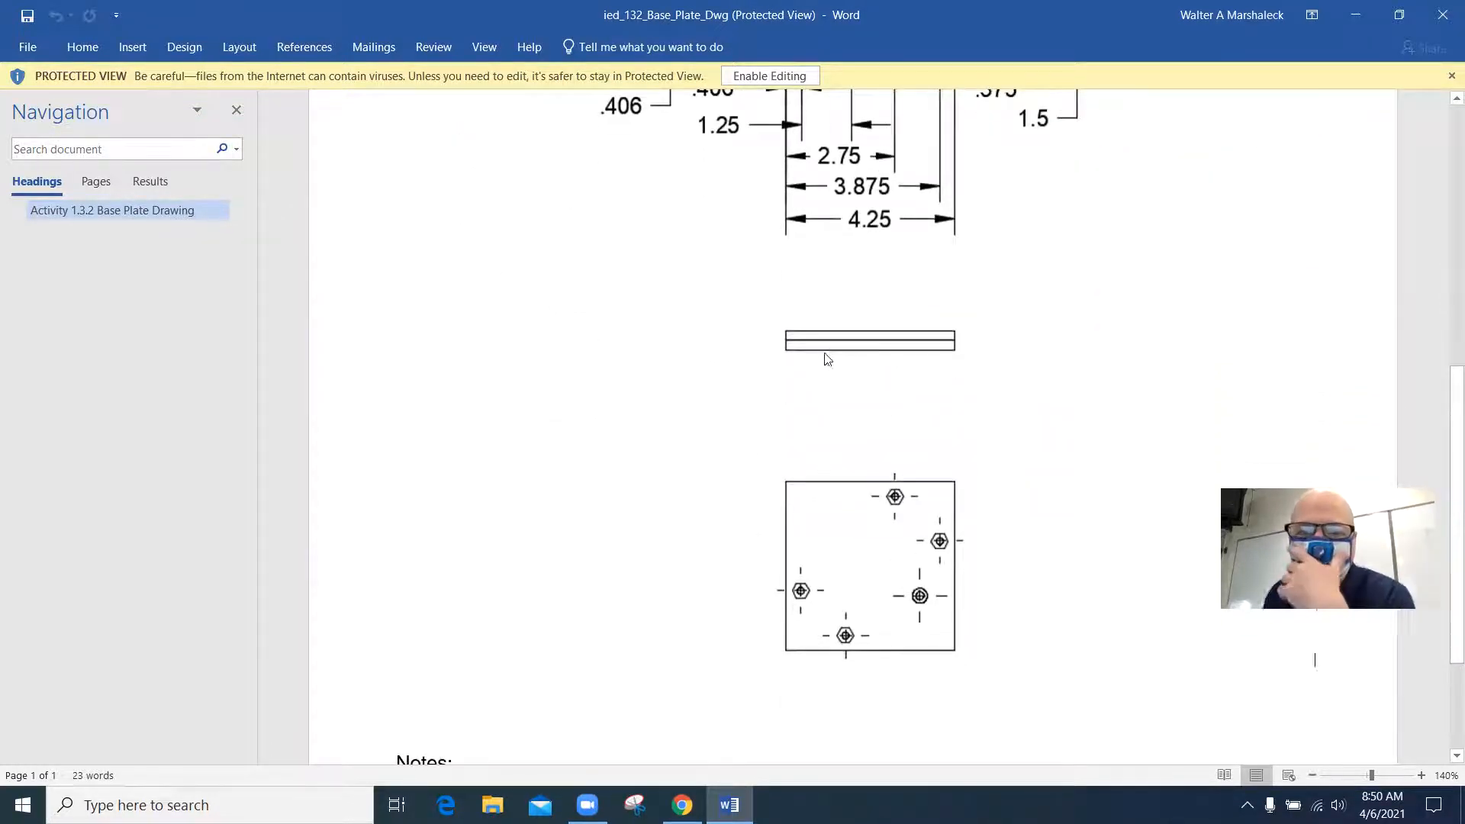
{"action": "scroll", "coordinate": [810, 362], "scroll_direction": "up", "scroll_amount": 2}
{"action": "scroll", "coordinate": [812, 362], "scroll_direction": "down", "scroll_amount": 3}
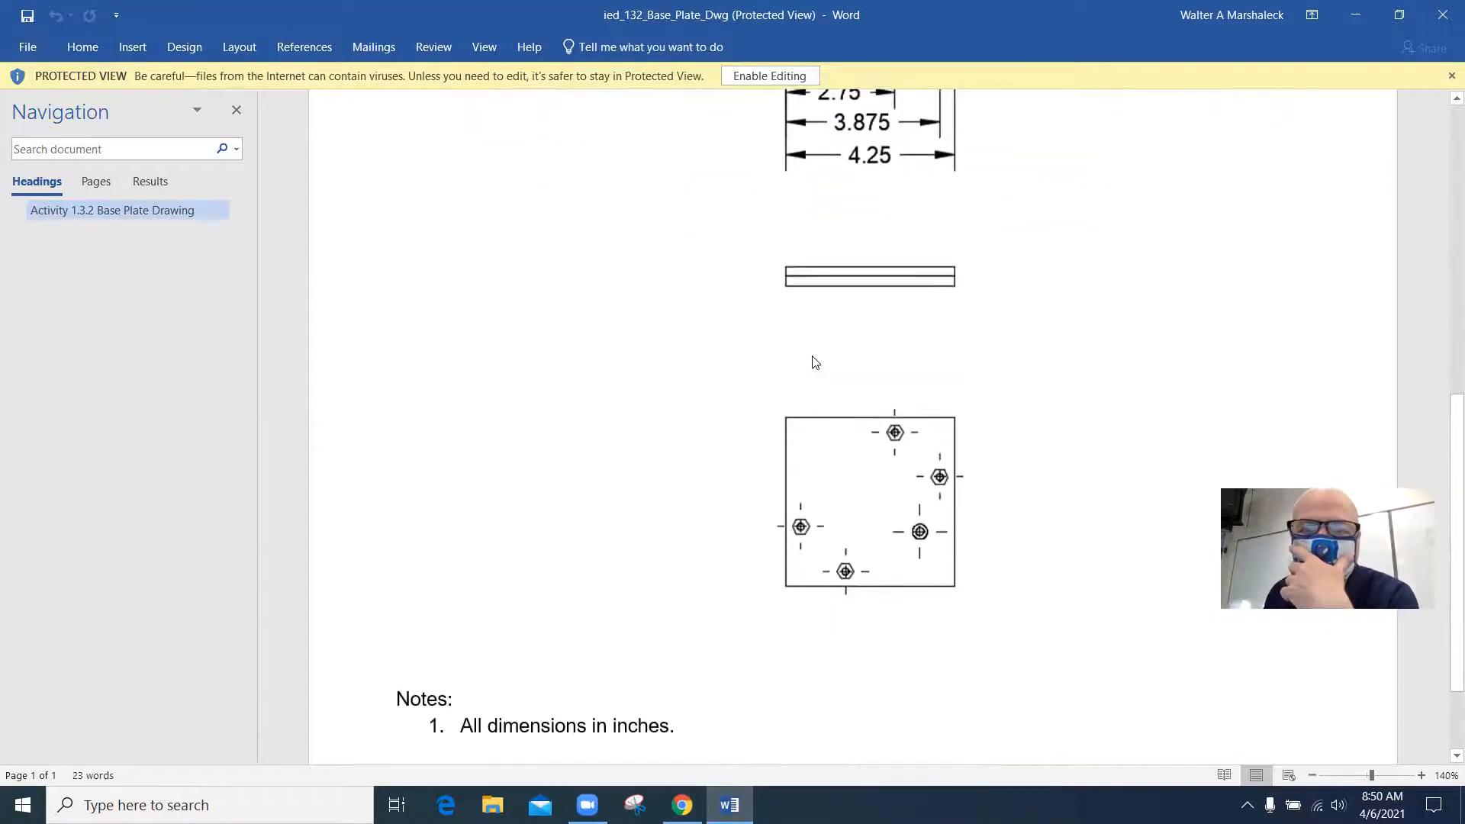
{"action": "scroll", "coordinate": [815, 362], "scroll_direction": "up", "scroll_amount": 6}
{"action": "scroll", "coordinate": [917, 563], "scroll_direction": "down", "scroll_amount": 6}
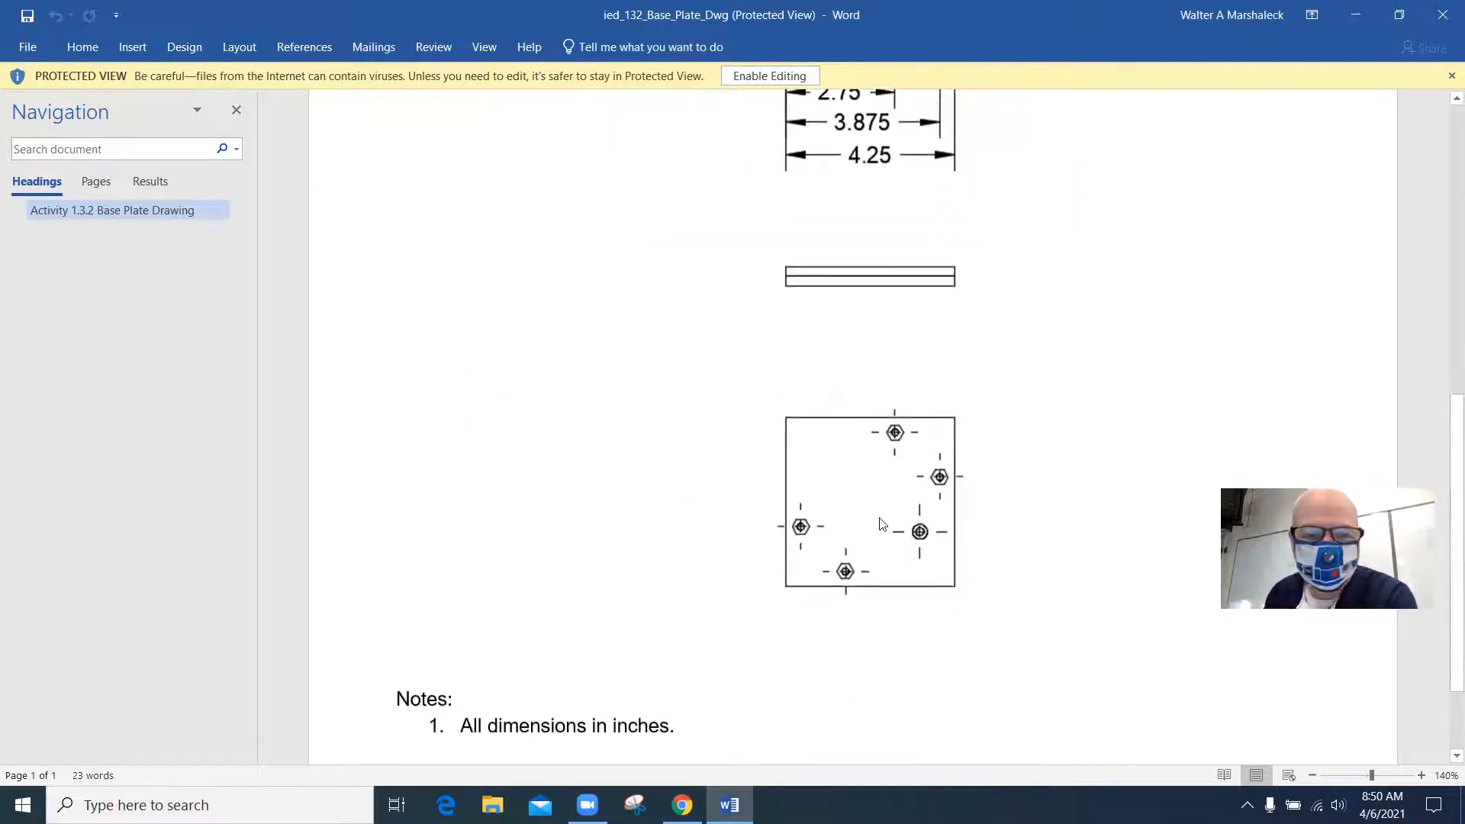
{"action": "scroll", "coordinate": [882, 524], "scroll_direction": "up", "scroll_amount": 6}
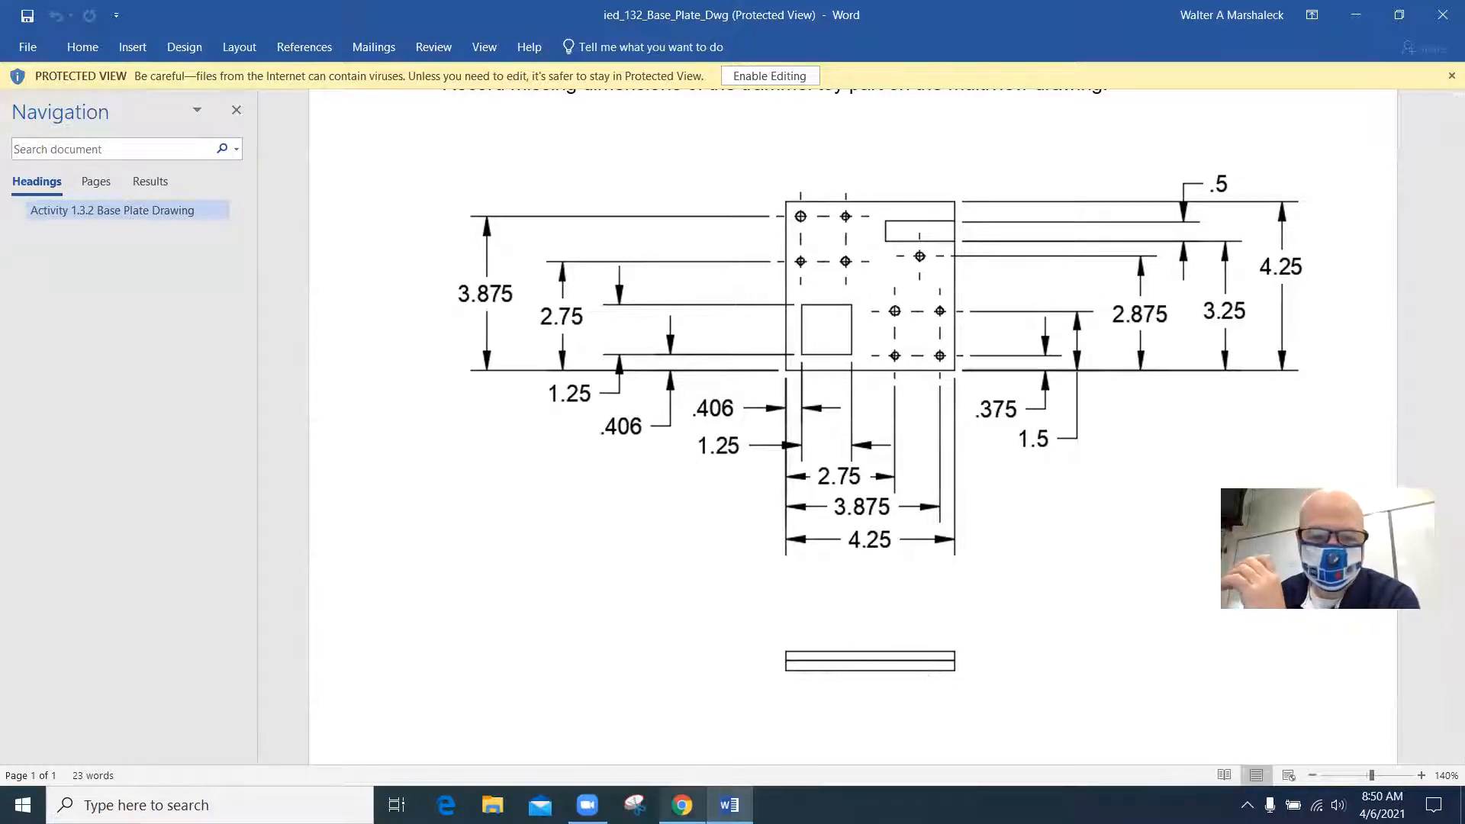
{"action": "left_click", "coordinate": [682, 805]}
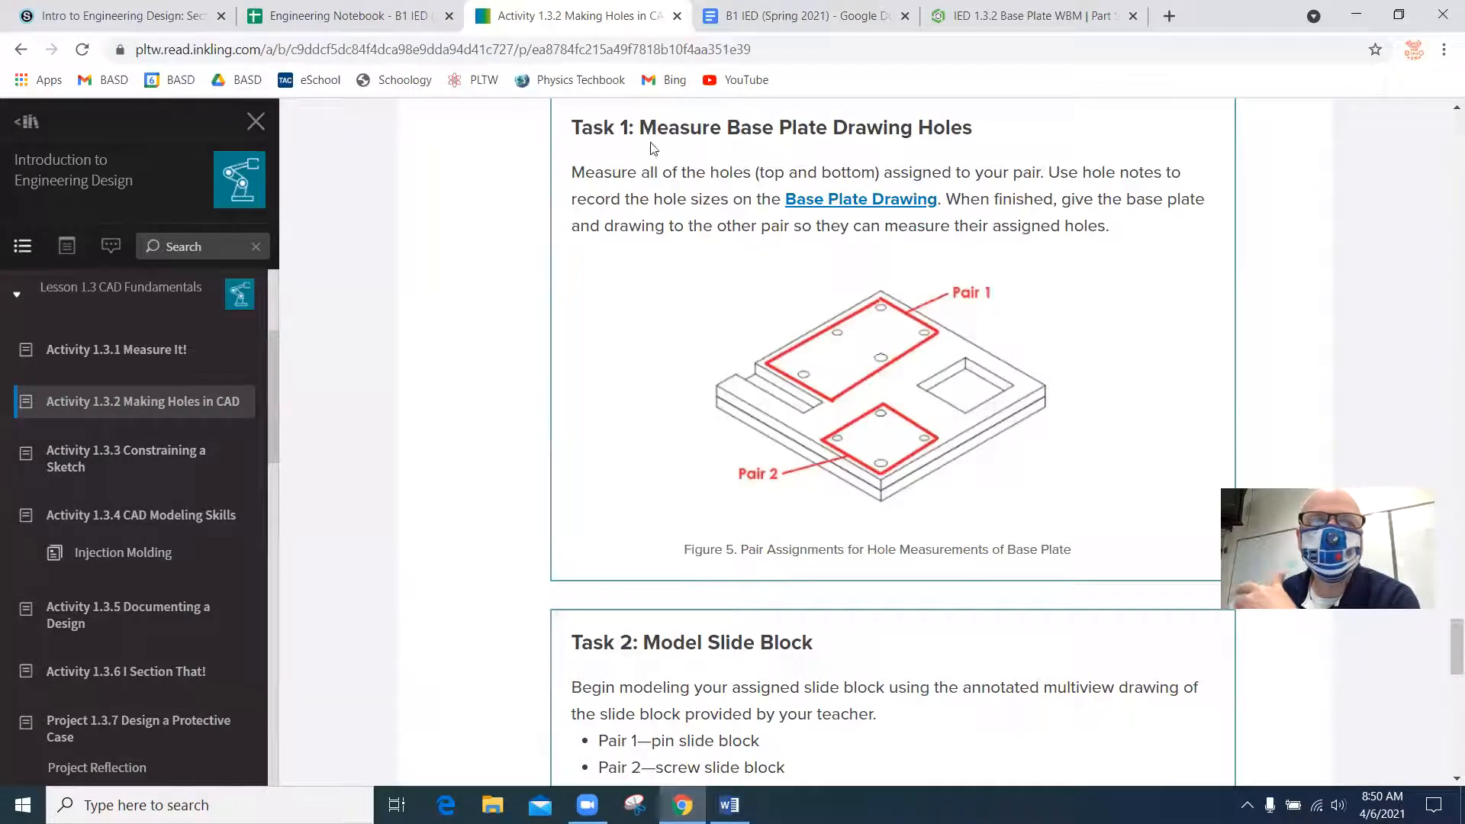
{"action": "left_click", "coordinate": [989, 19]}
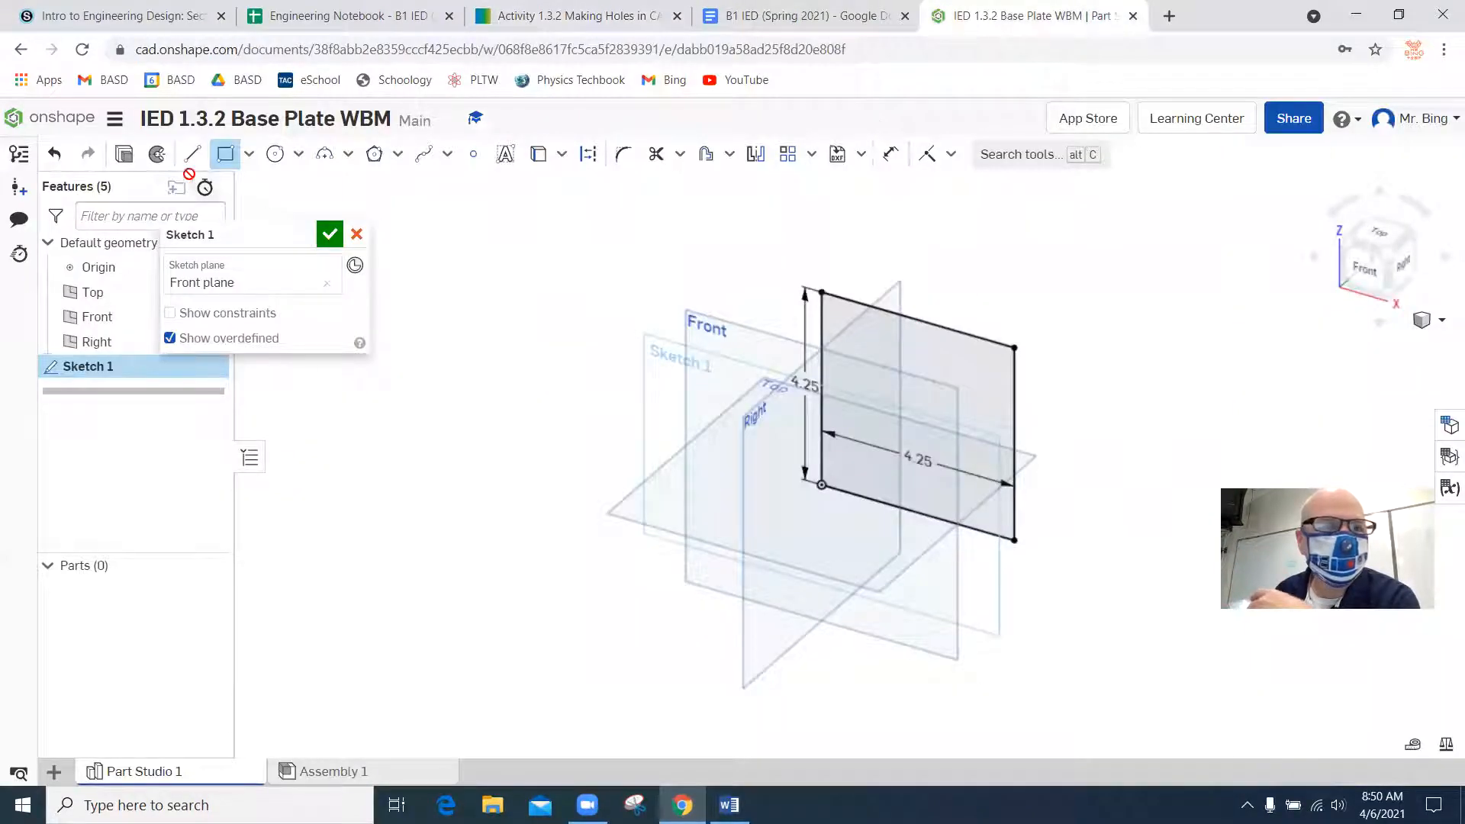
Finish the sketch and extrude the square 0.5 in toward the back as a new solid with a Blind end.
{"action": "left_click", "coordinate": [330, 234]}
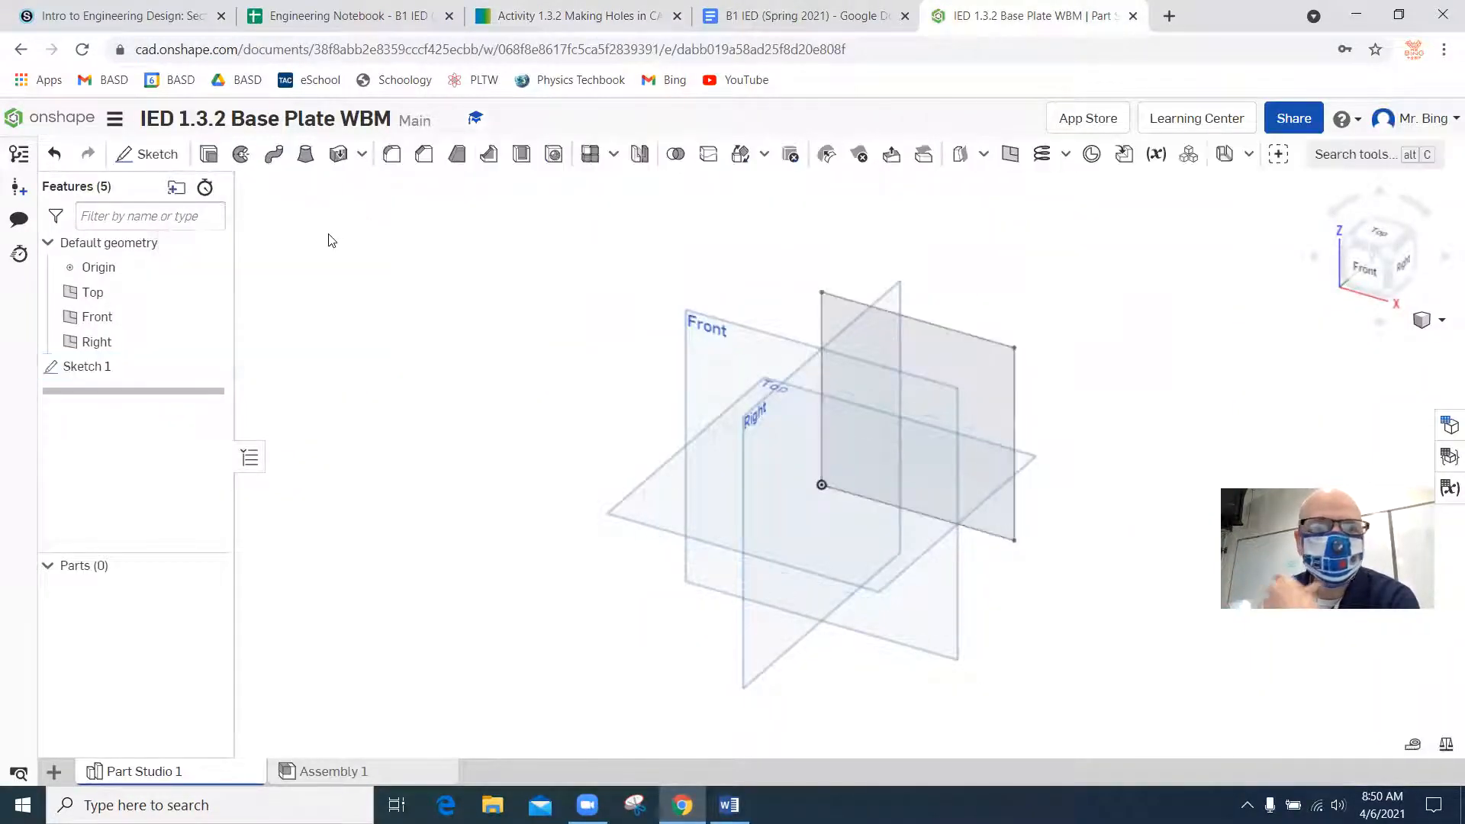
{"action": "left_click", "coordinate": [209, 154]}
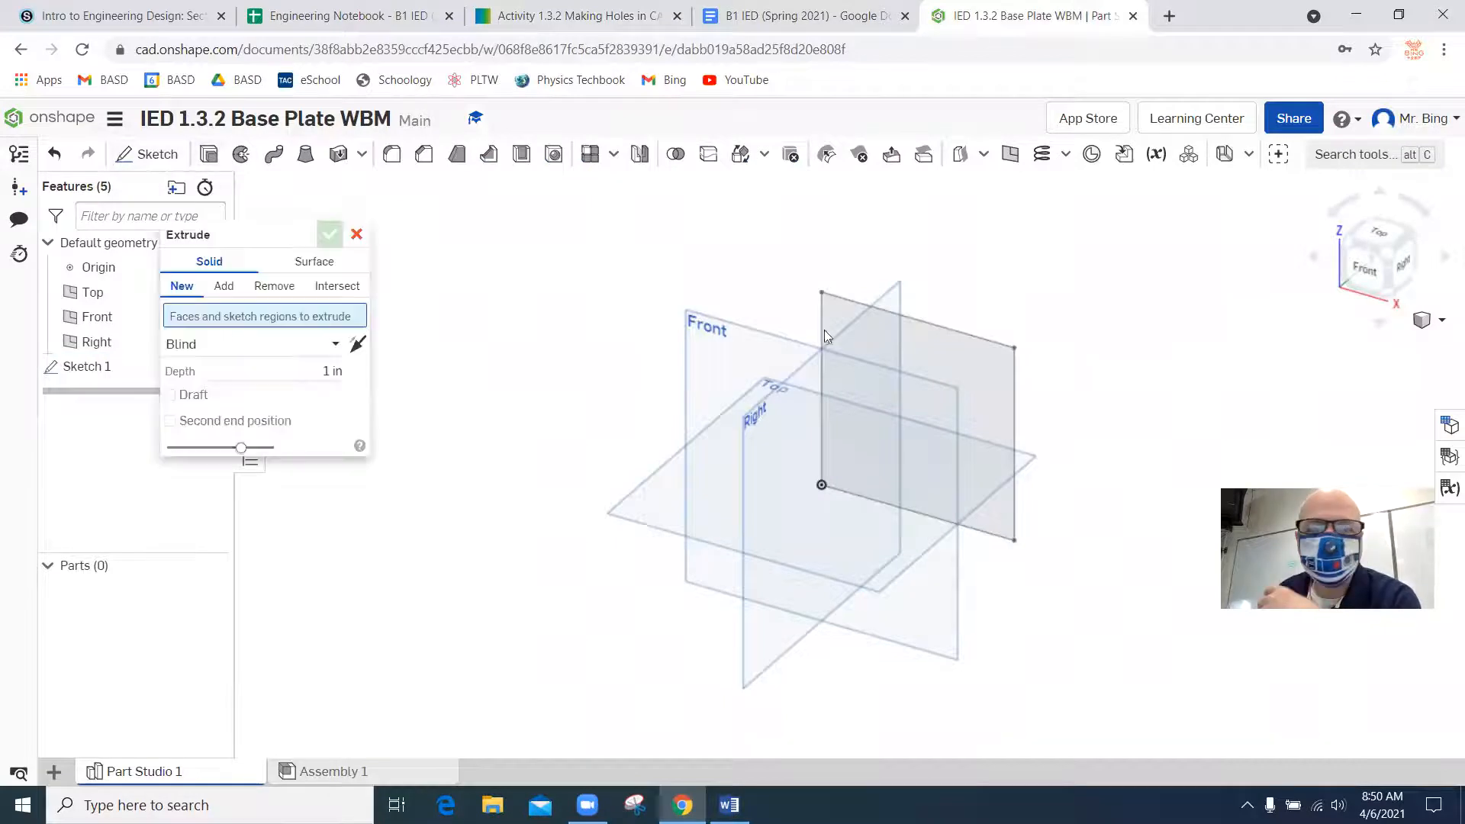
{"action": "left_click", "coordinate": [966, 352]}
{"action": "left_click_drag", "start_coordinate": [874, 450], "coordinate": [1087, 301]}
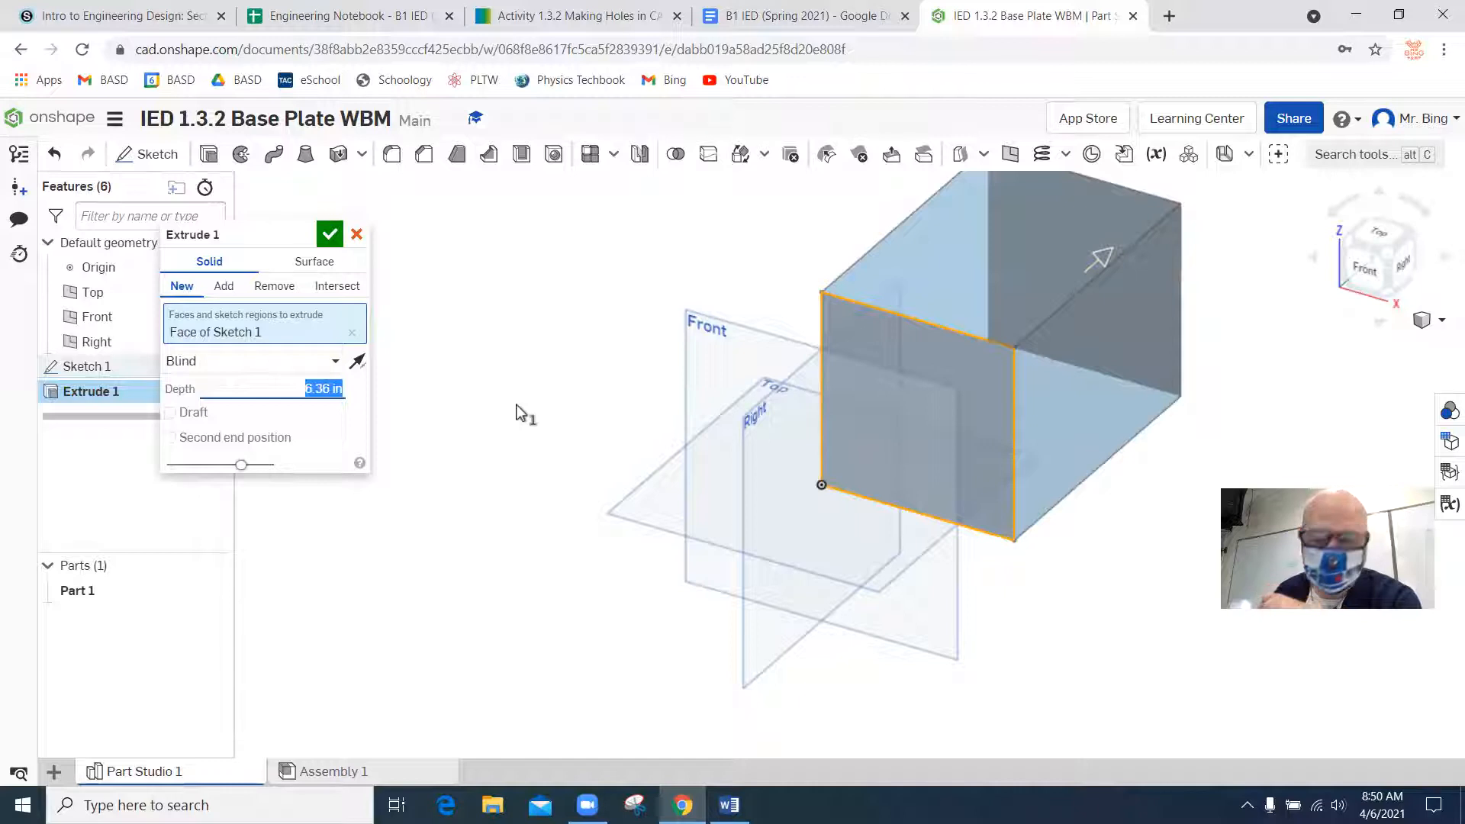
{"action": "type", "text": "0.5"}
{"action": "key", "text": "Return"}
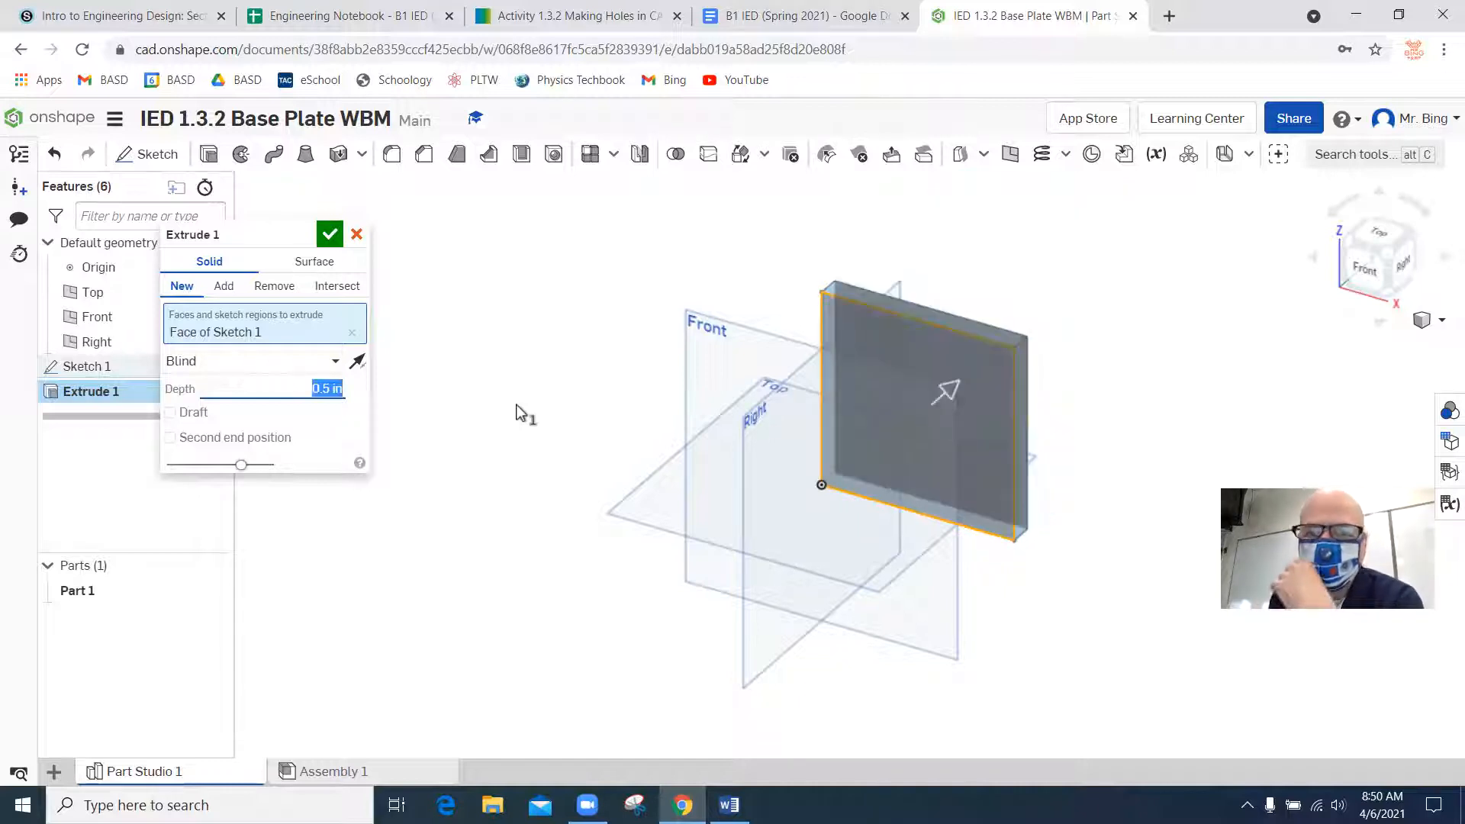
{"action": "left_click", "coordinate": [329, 233]}
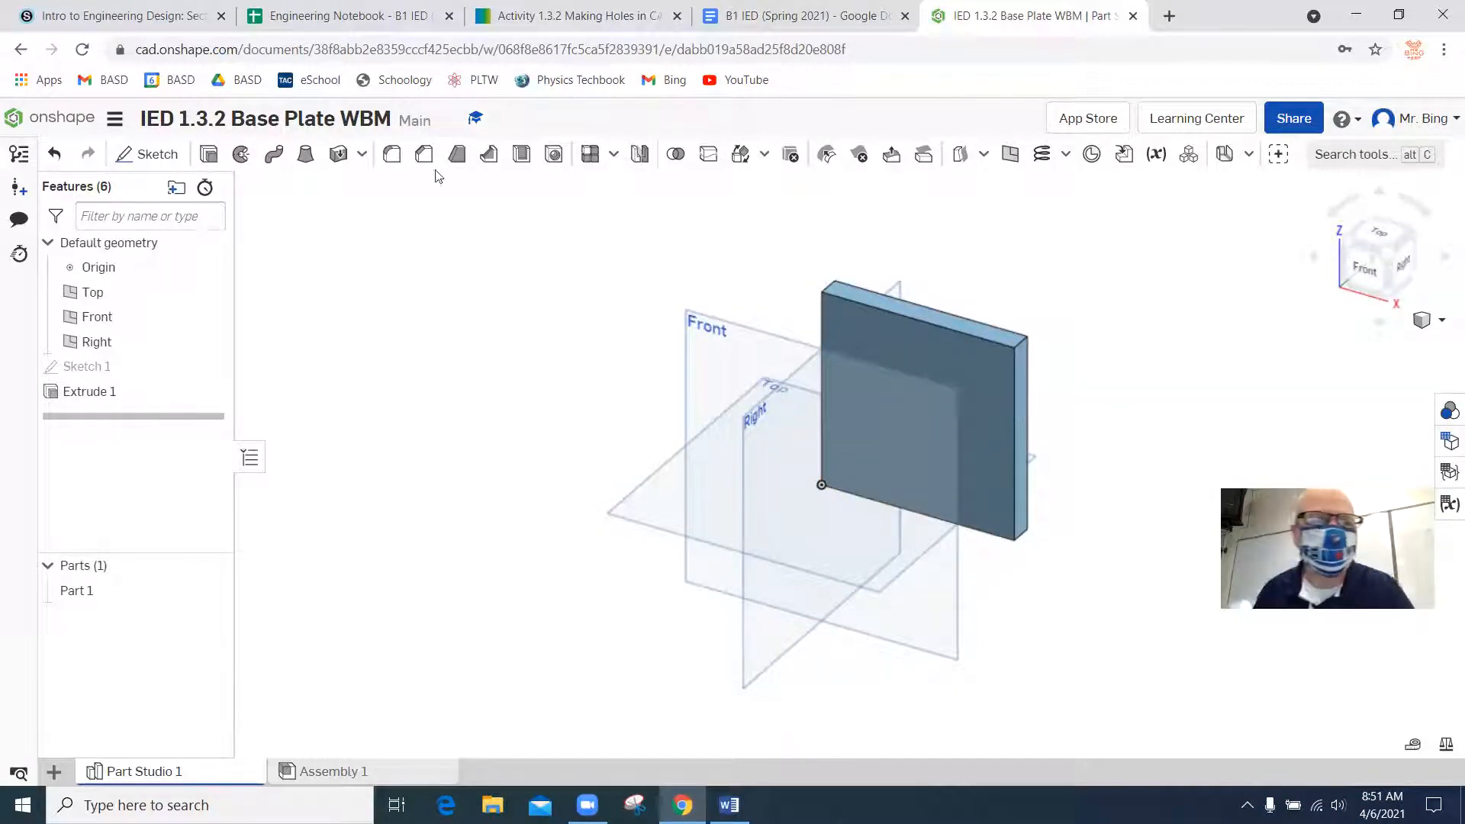
Start a sketch on the plate's front face and view it straight on.
{"action": "left_click", "coordinate": [147, 154]}
{"action": "left_click", "coordinate": [966, 385]}
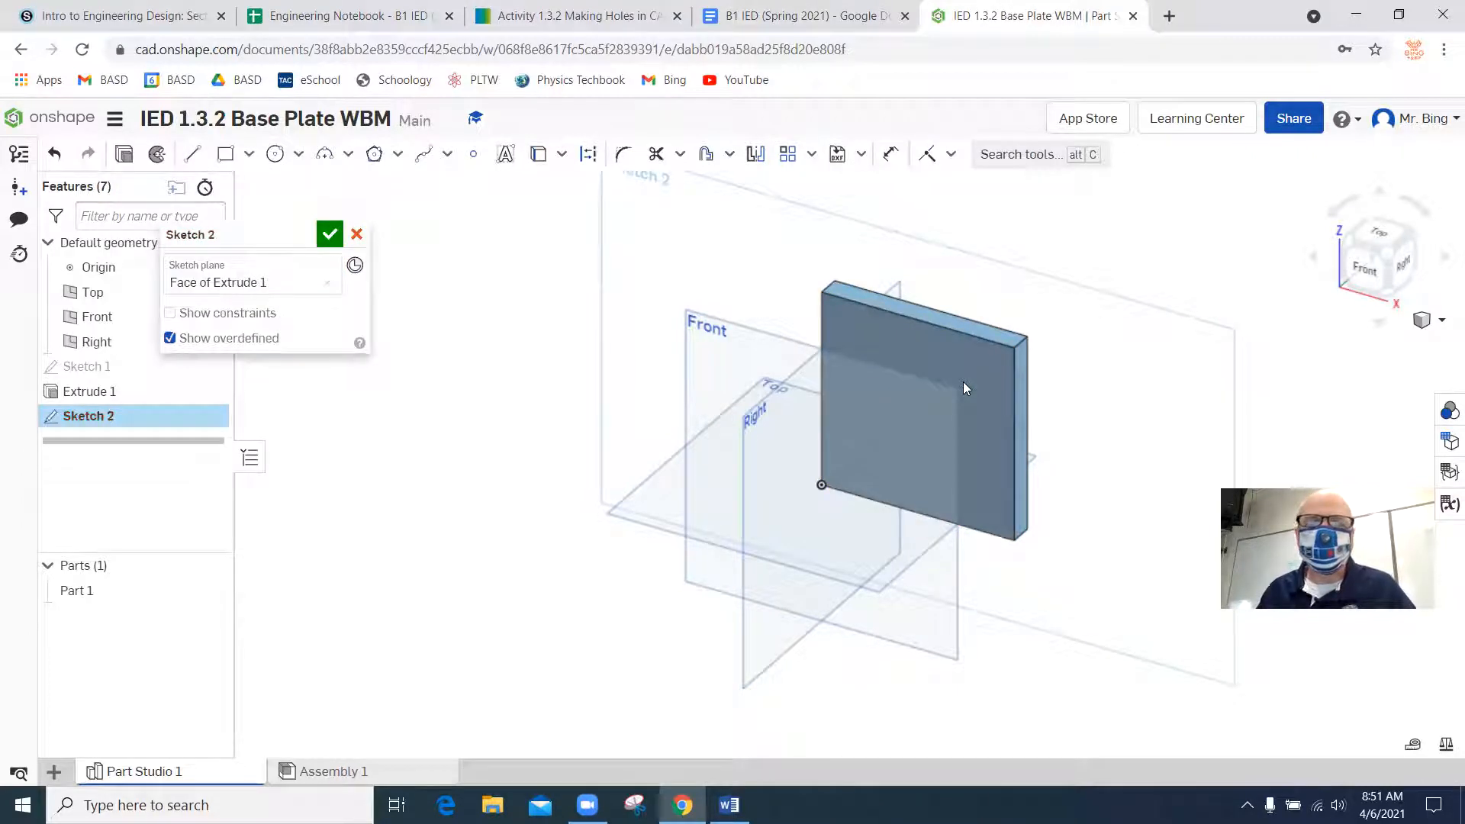
{"action": "left_click", "coordinate": [1358, 265]}
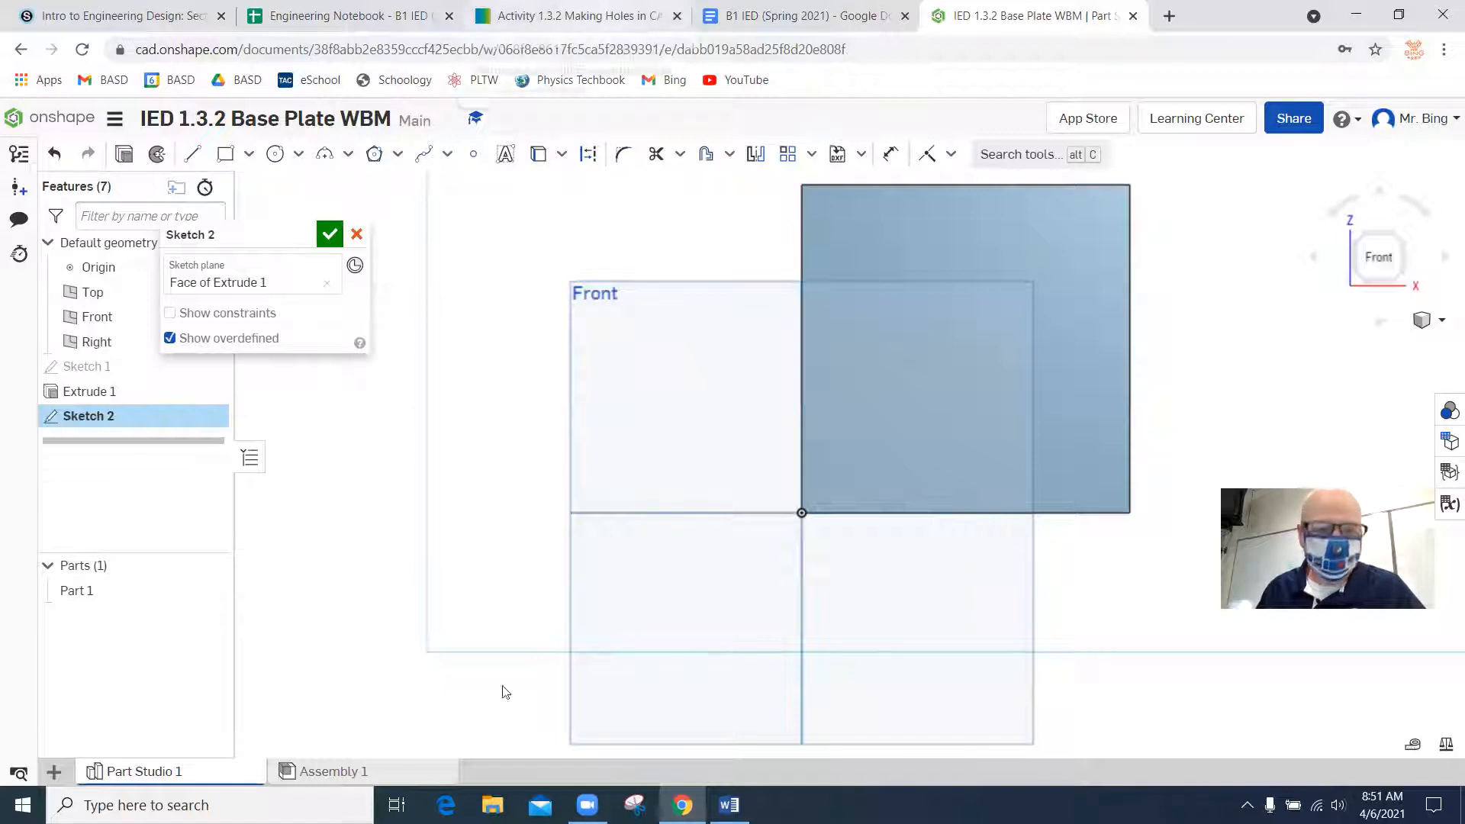
Check the base plate drawing in Word for the square cutout's size and edge offsets, and return to the Onshape sketch.
{"action": "left_click", "coordinate": [728, 805]}
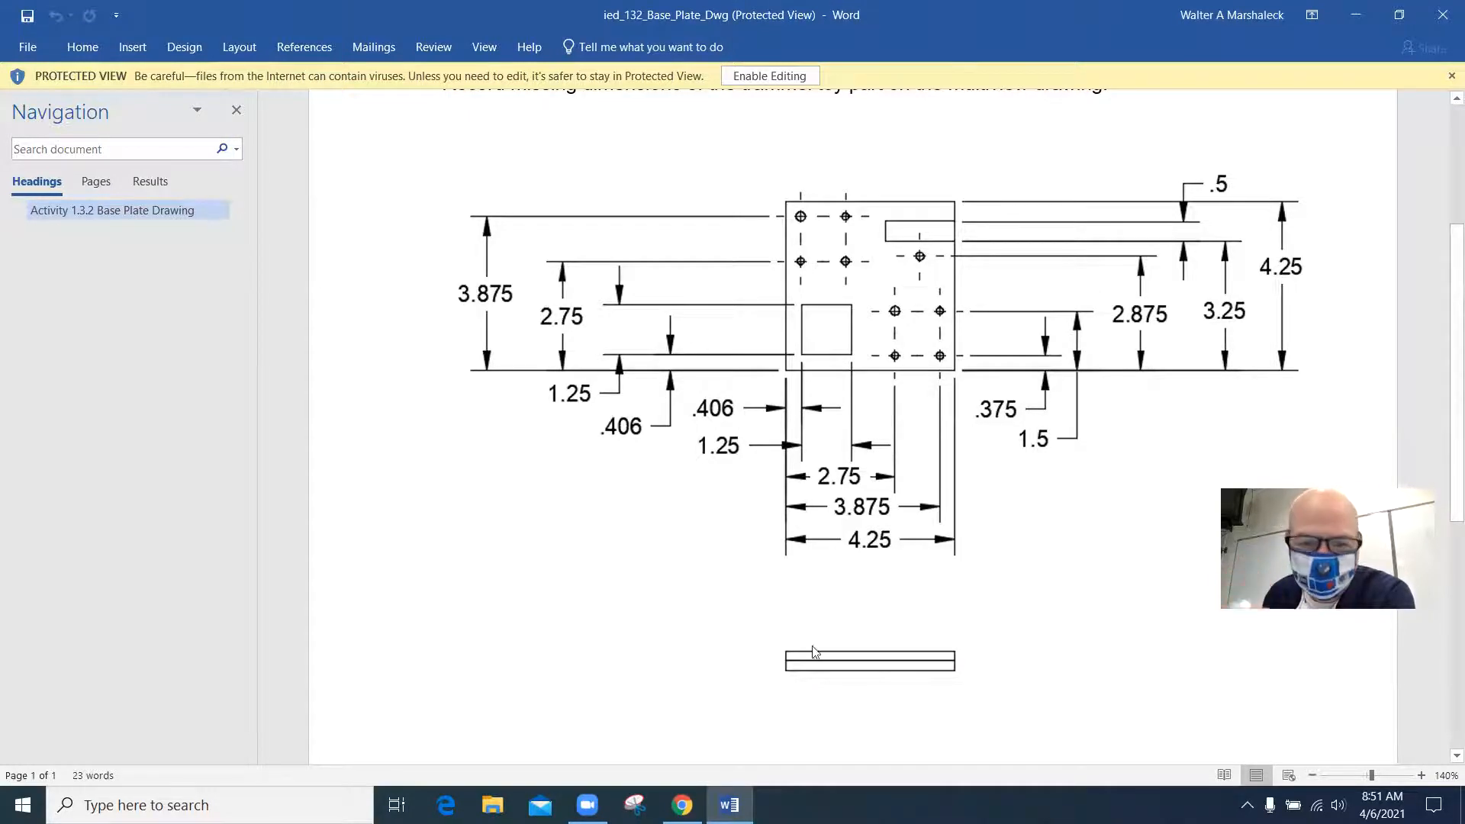
{"action": "left_click", "coordinate": [681, 805]}
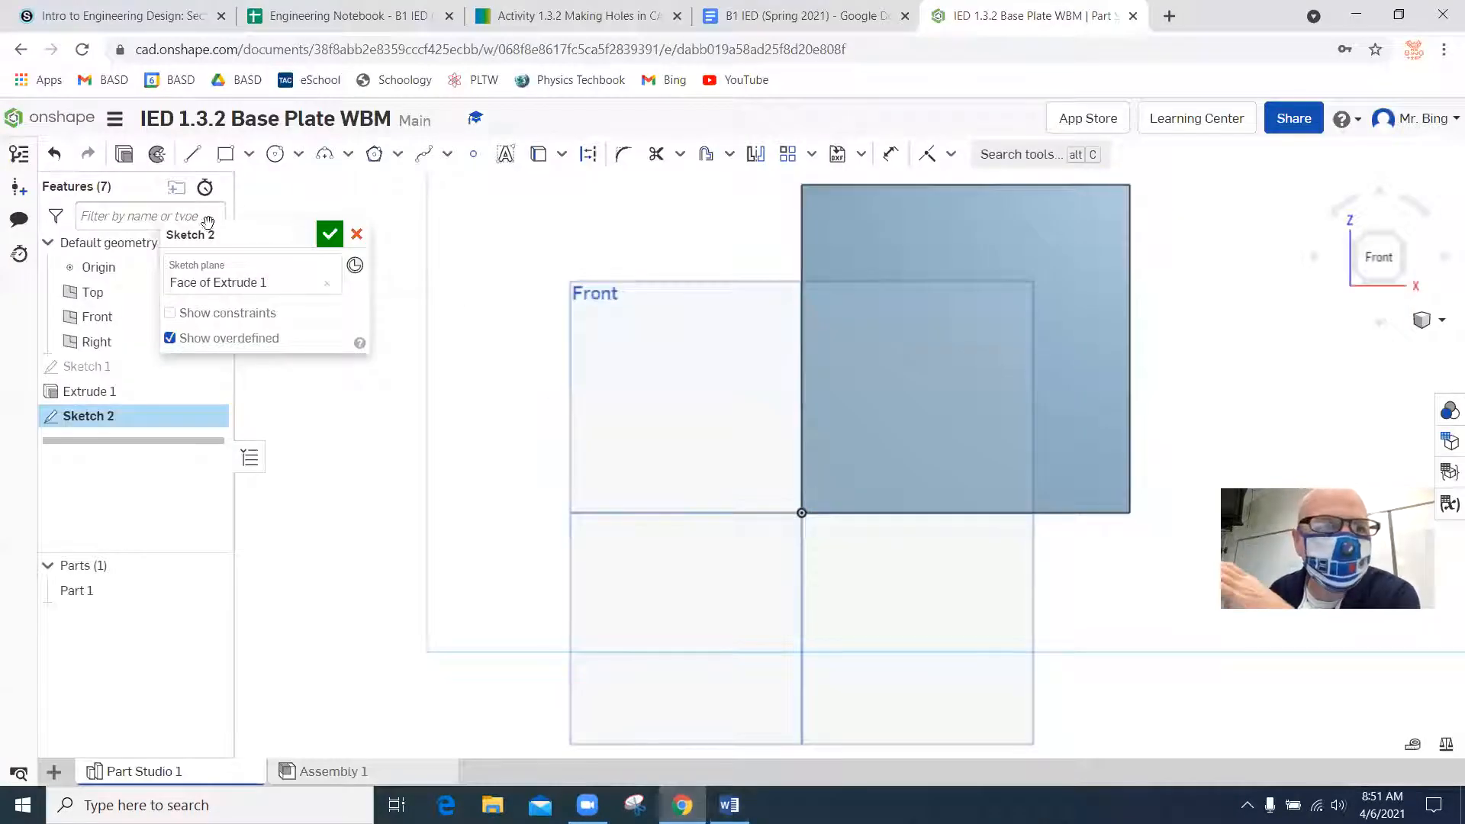
{"action": "left_click", "coordinate": [226, 155]}
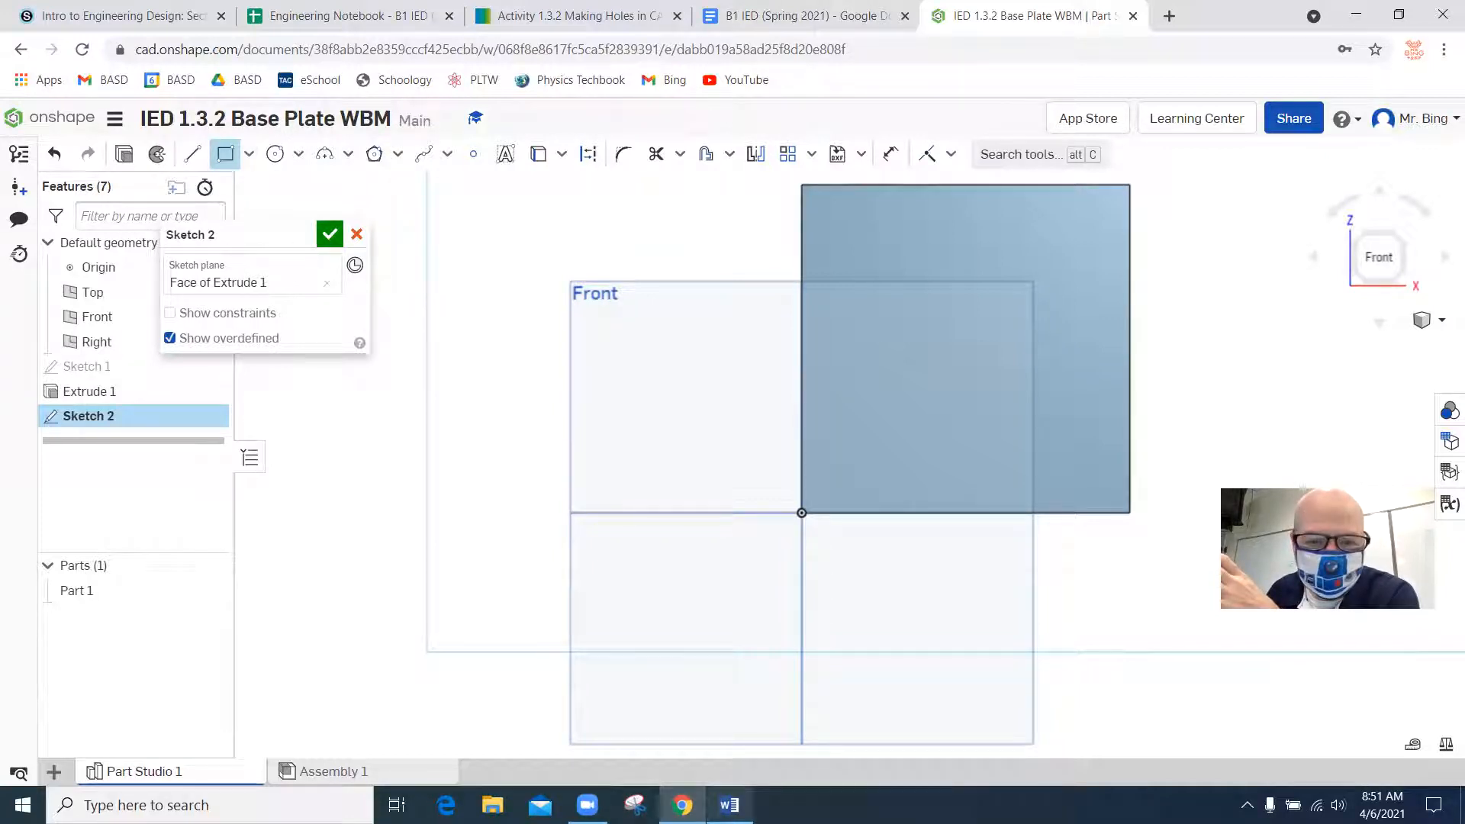
{"action": "left_click", "coordinate": [728, 804]}
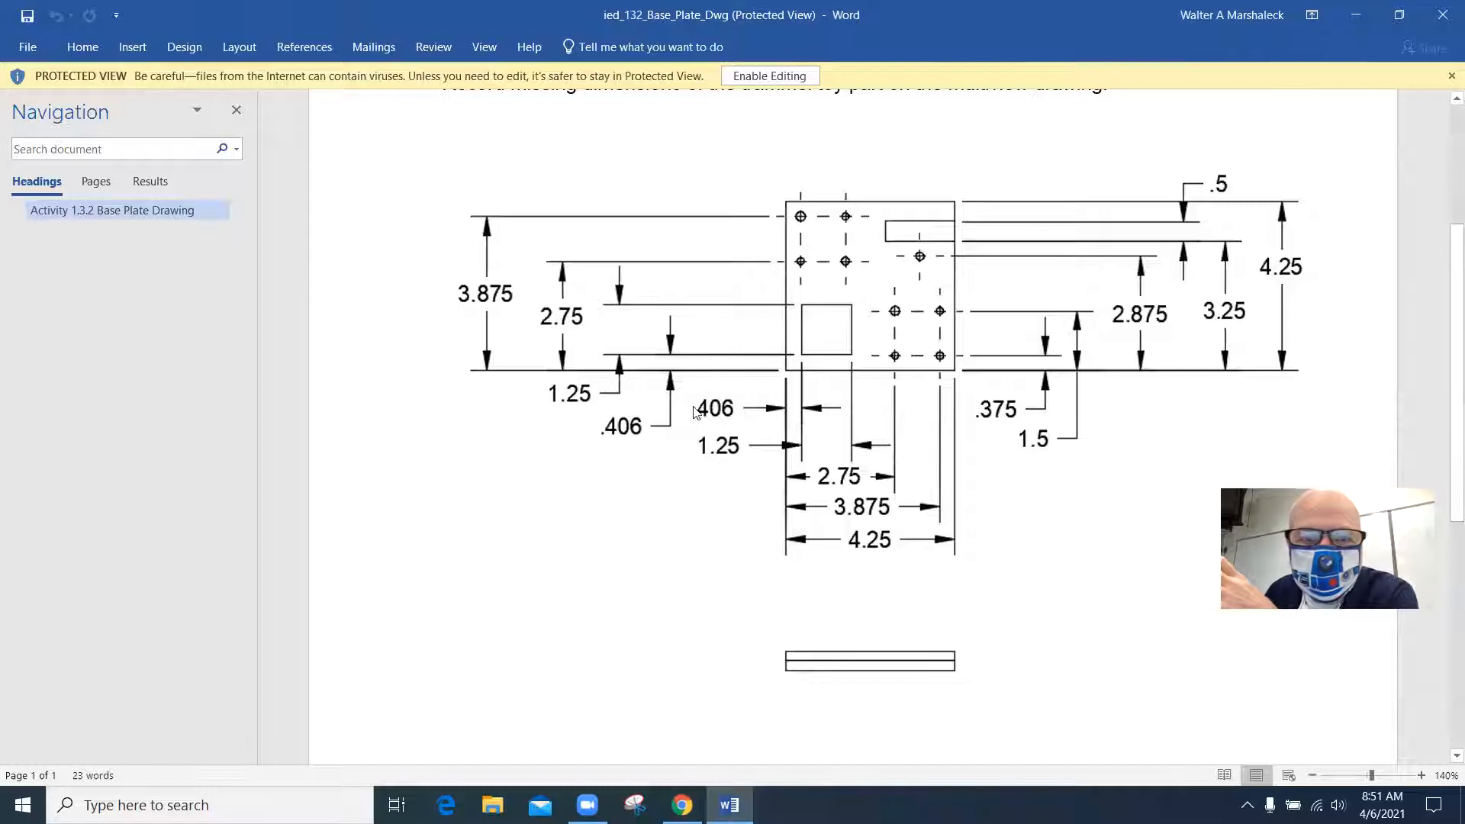
{"action": "left_click", "coordinate": [678, 799]}
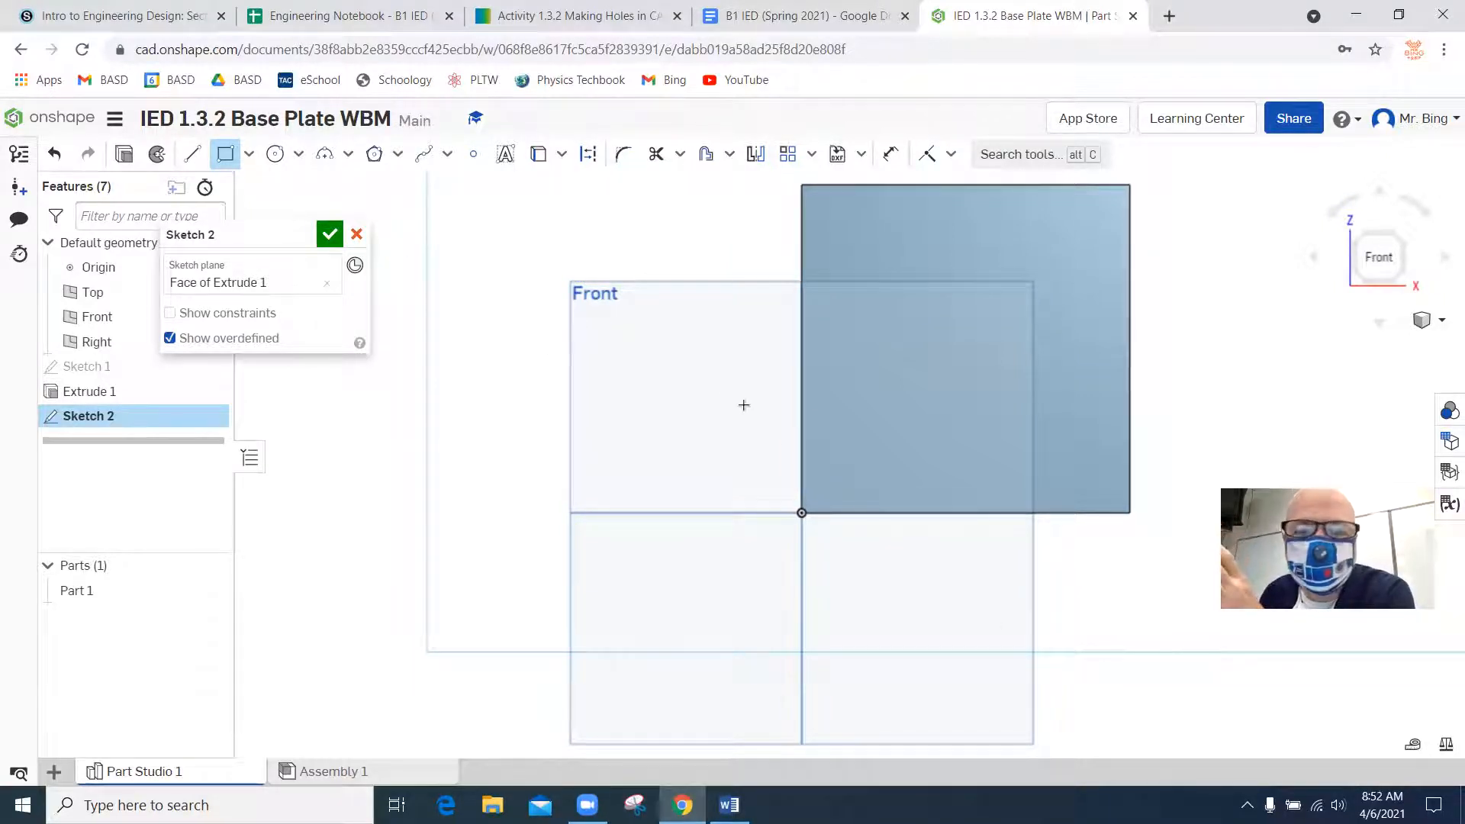
{"action": "left_click", "coordinate": [588, 153]}
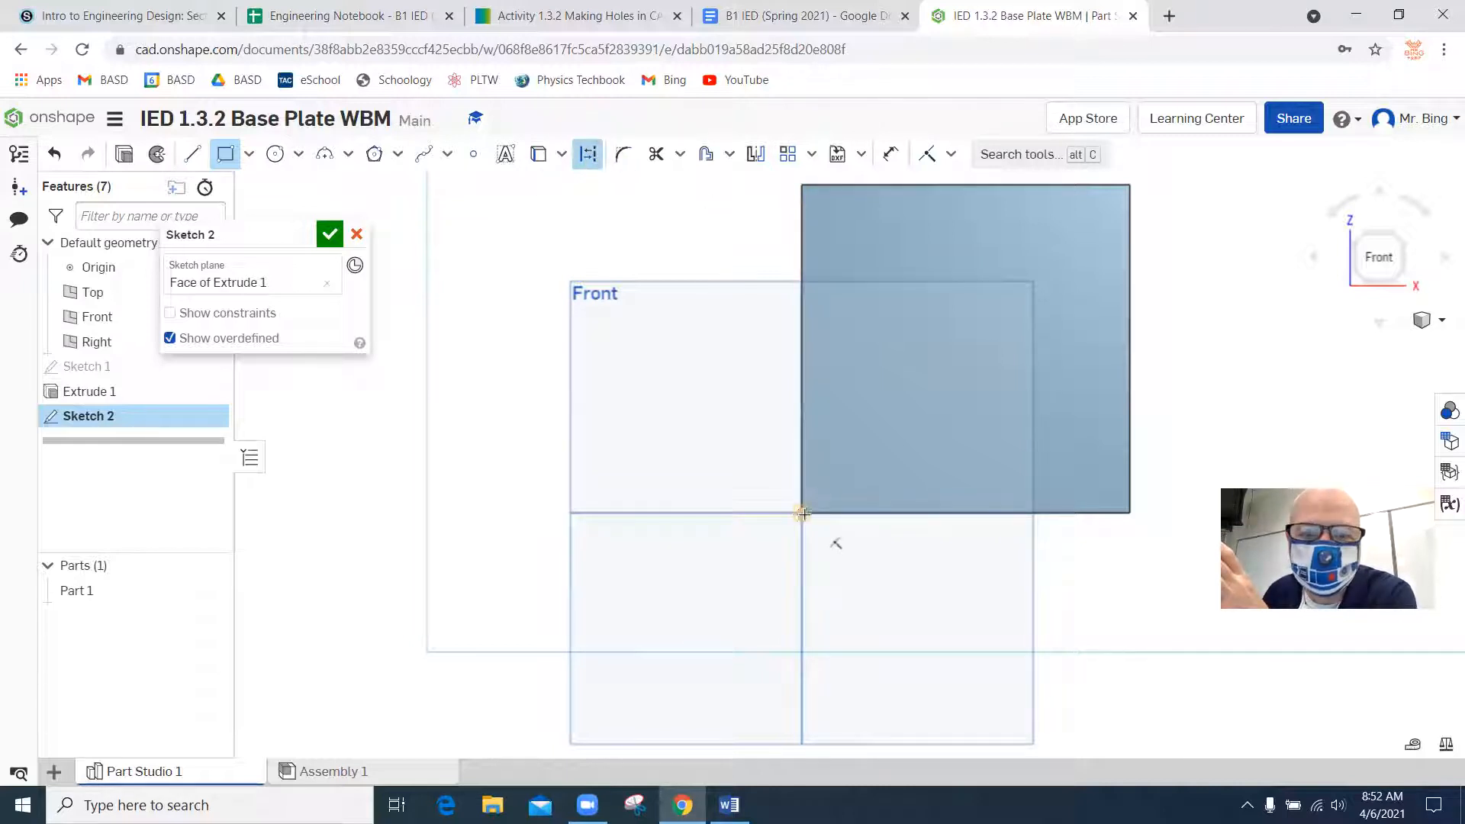
{"action": "left_click_drag", "start_coordinate": [801, 513], "coordinate": [810, 504]}
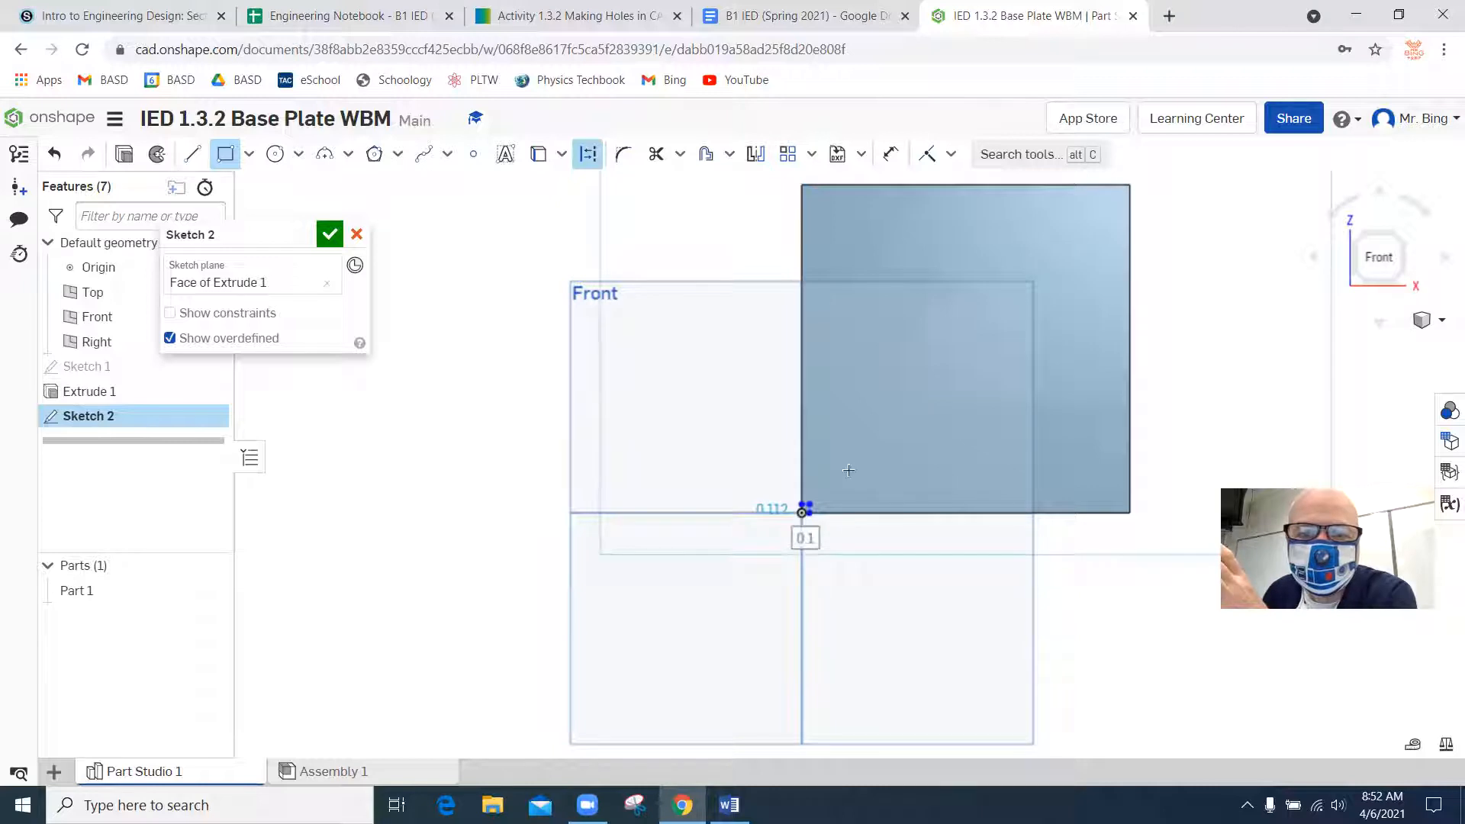
{"action": "key", "text": "Escape"}
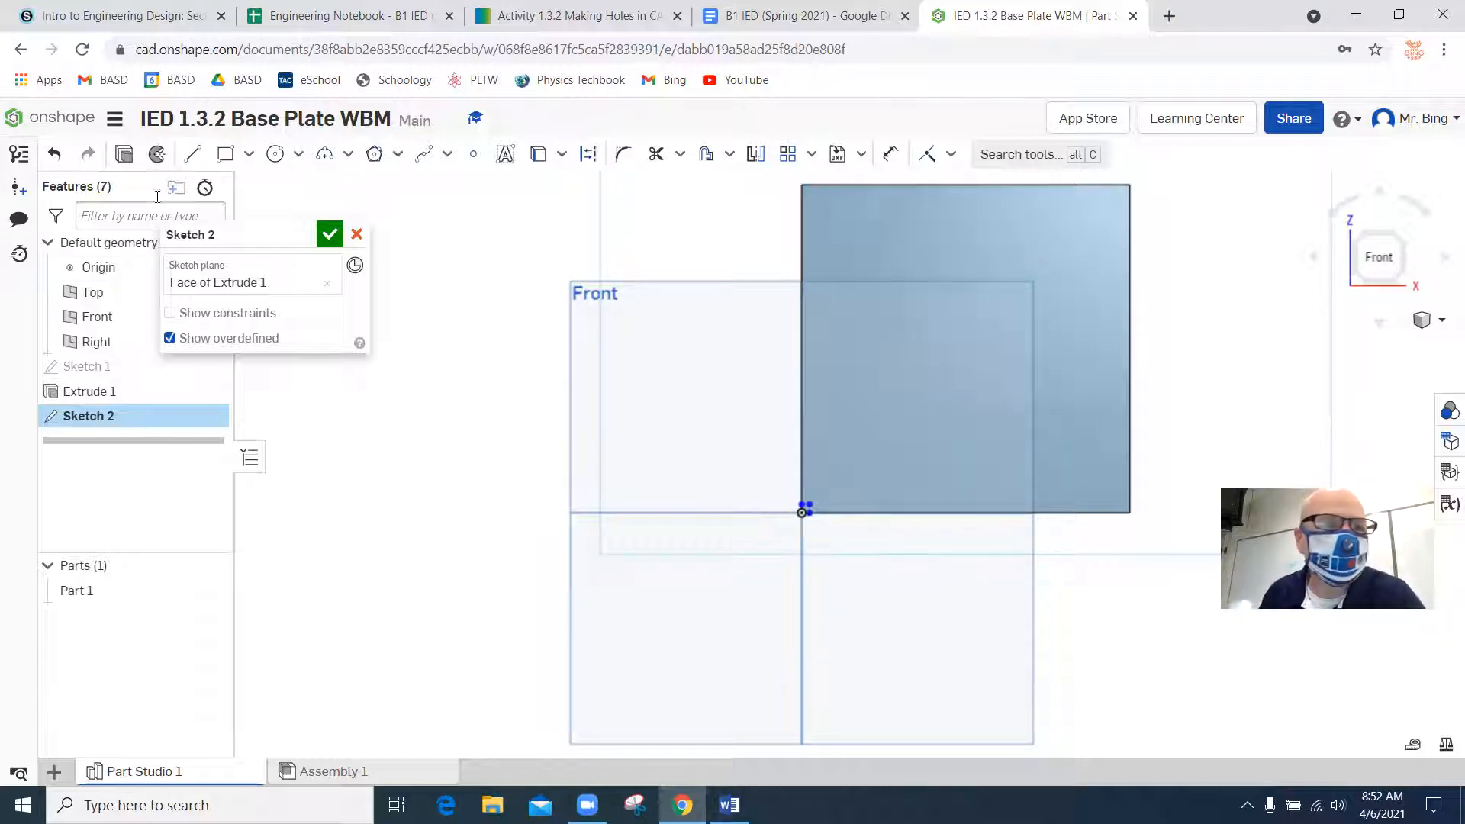
{"action": "left_click", "coordinate": [60, 160]}
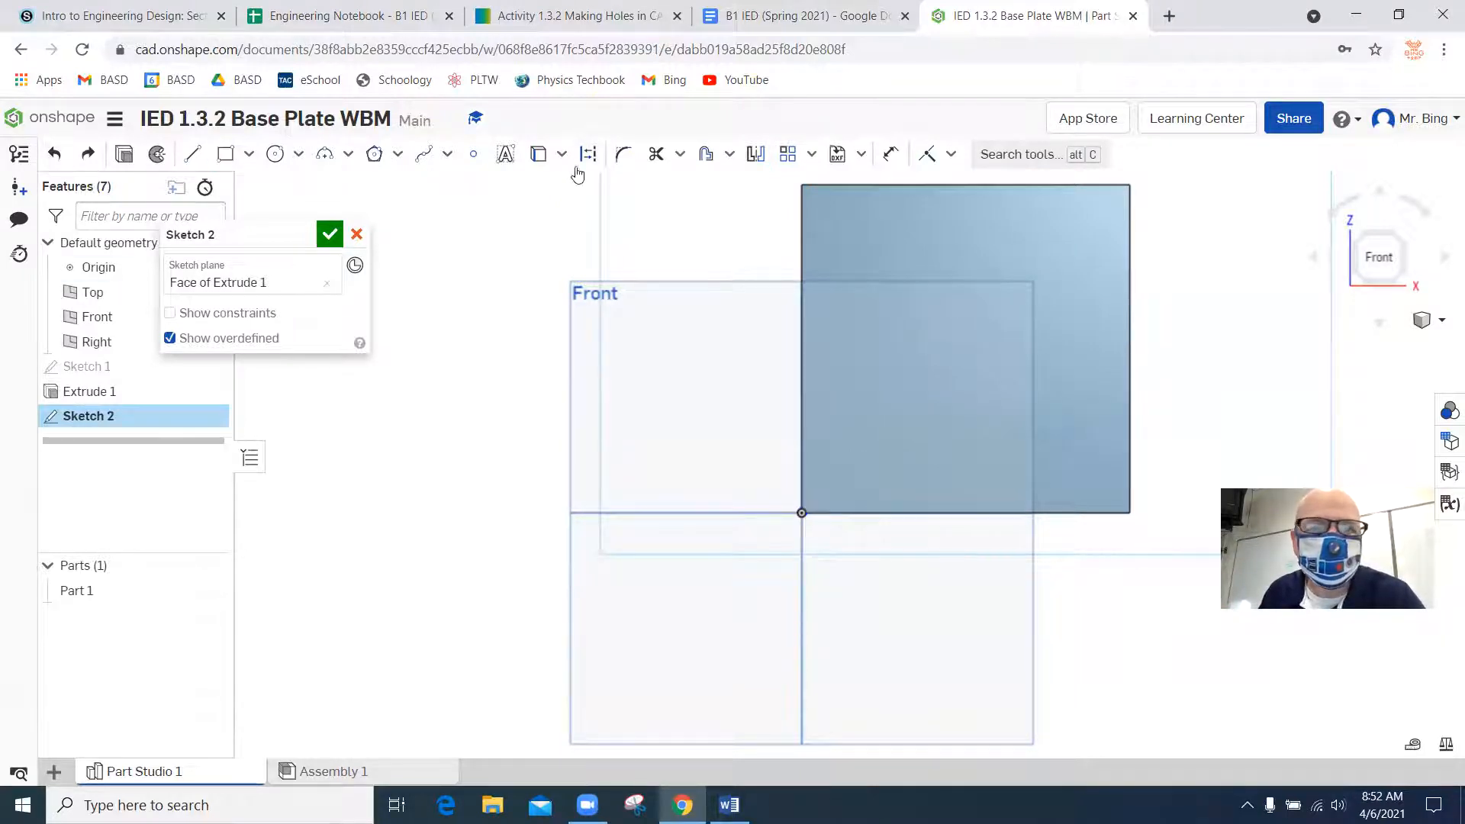
Sketch a 0.406 by 0.406 in corner rectangle from the origin at the plate's lower-left corner.
{"action": "left_click", "coordinate": [225, 154]}
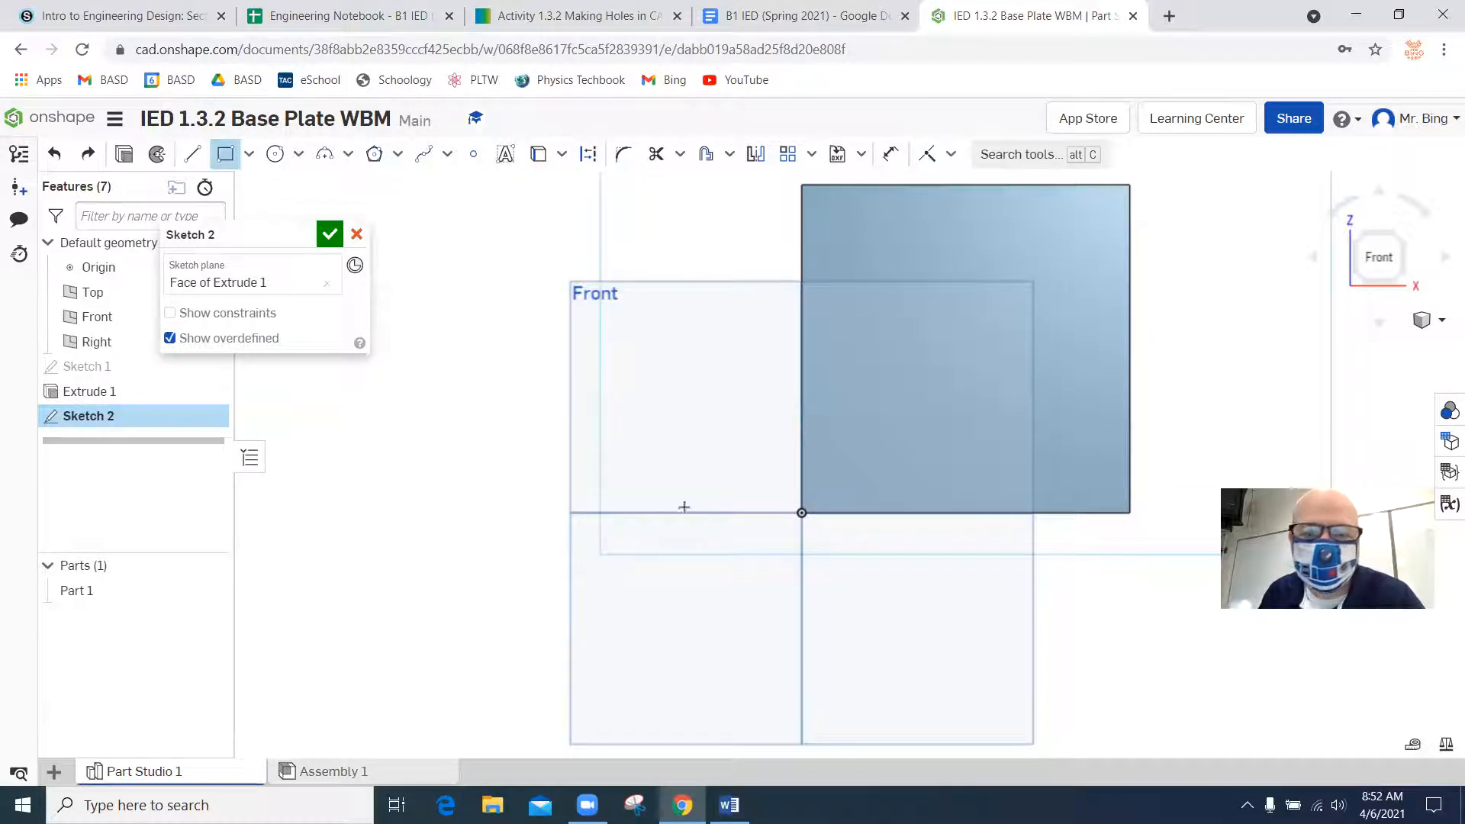
{"action": "left_click_drag", "start_coordinate": [799, 513], "coordinate": [928, 413]}
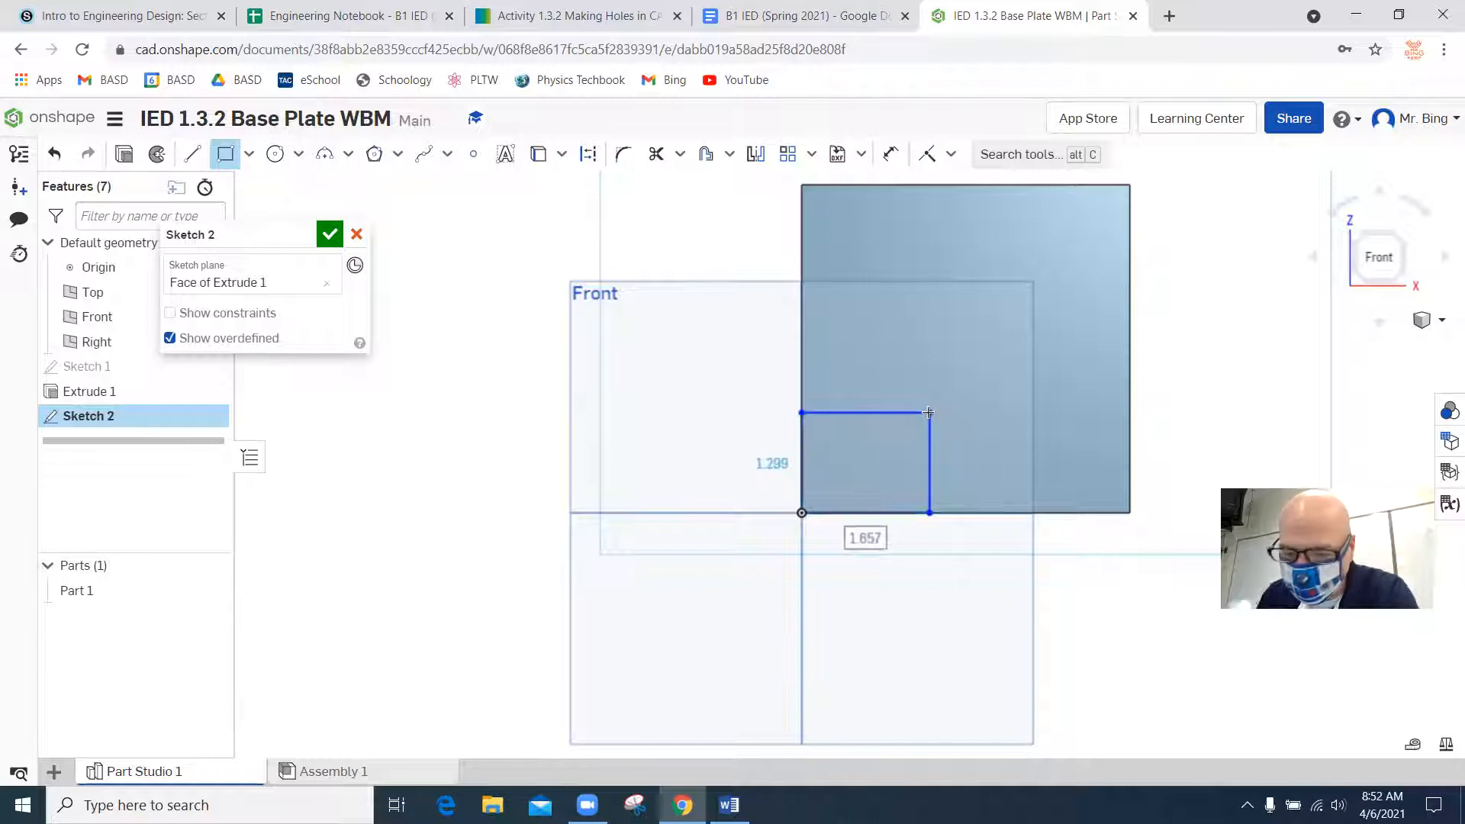
{"action": "type", "text": ".406"}
{"action": "key", "text": "Tab"}
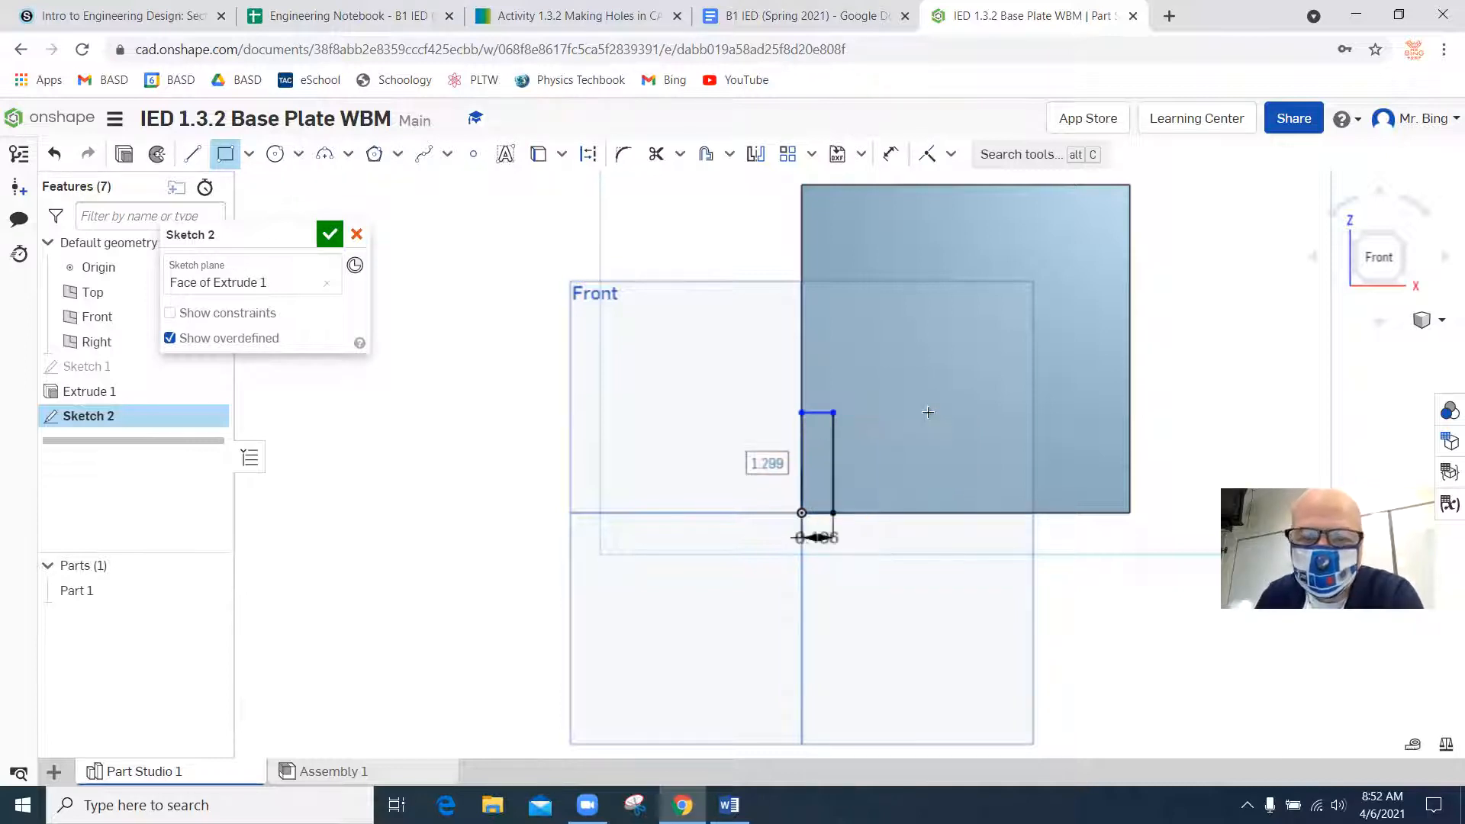
{"action": "key", "text": "Return"}
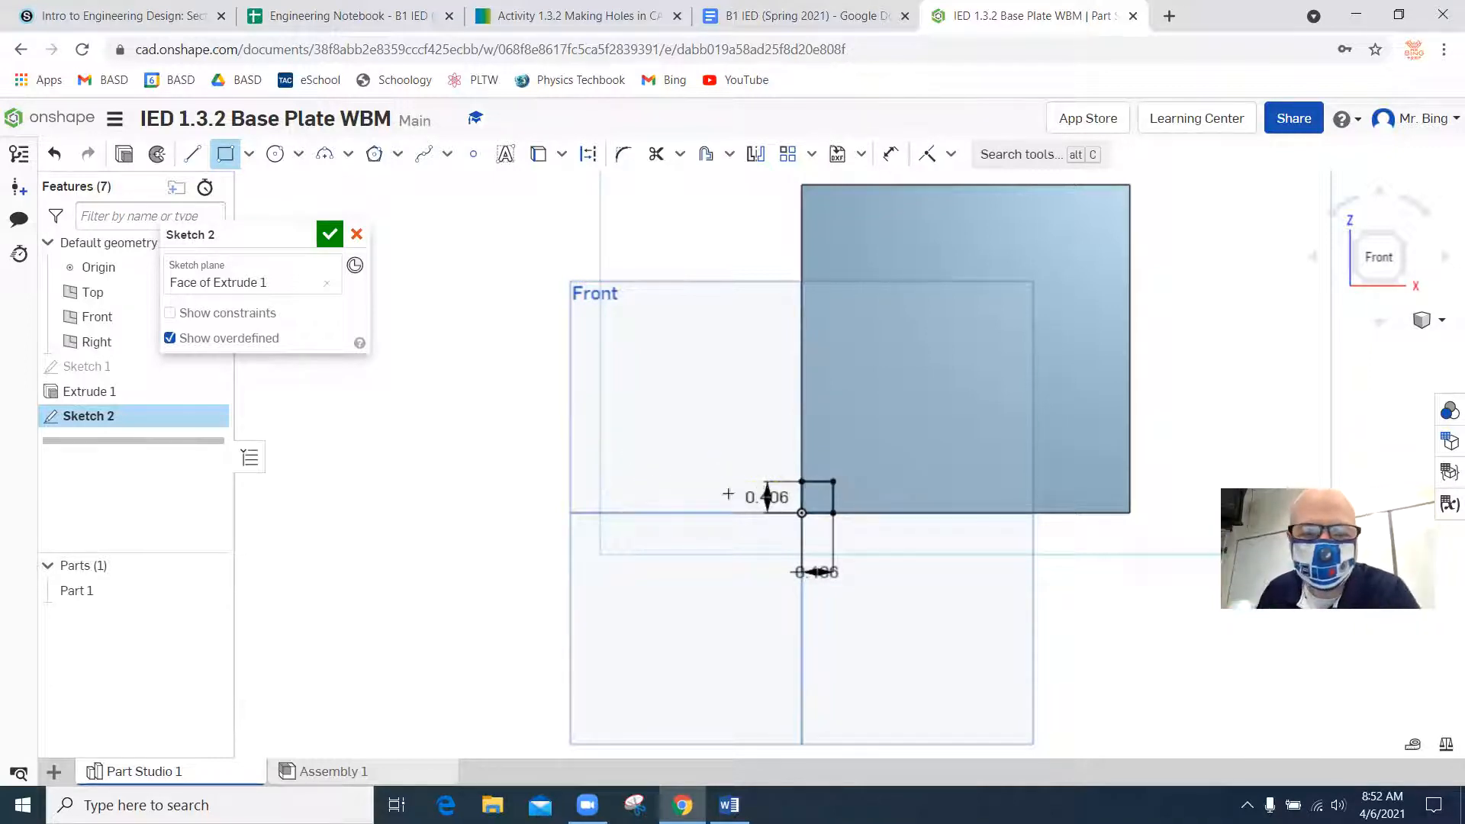
{"action": "key", "text": "Escape"}
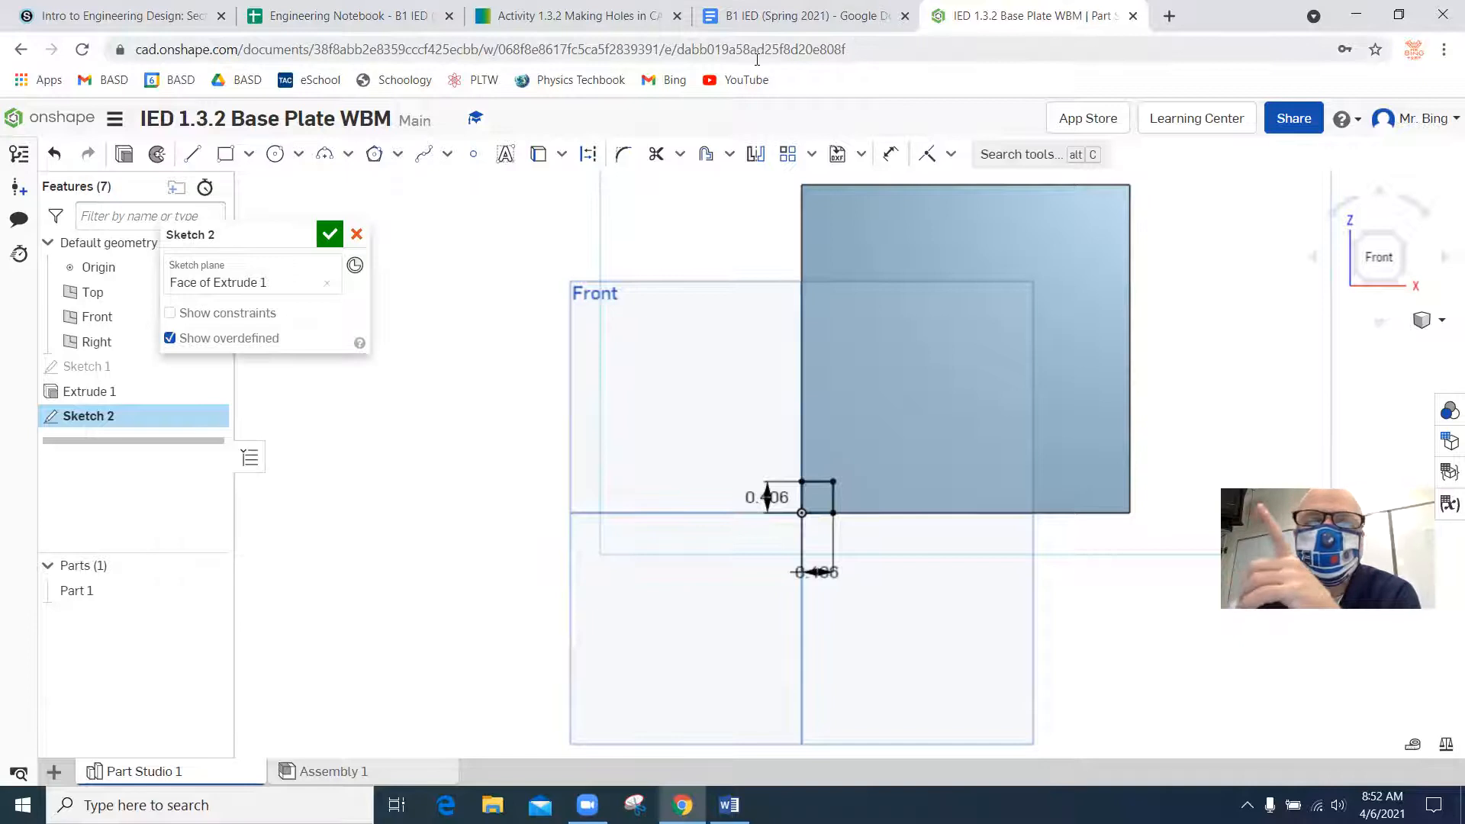
Check the square cutout's size in the Word drawing and sketch a 1.25 by 1.25 in rectangle from the small offset square's upper-right corner.
{"action": "left_click", "coordinate": [729, 805]}
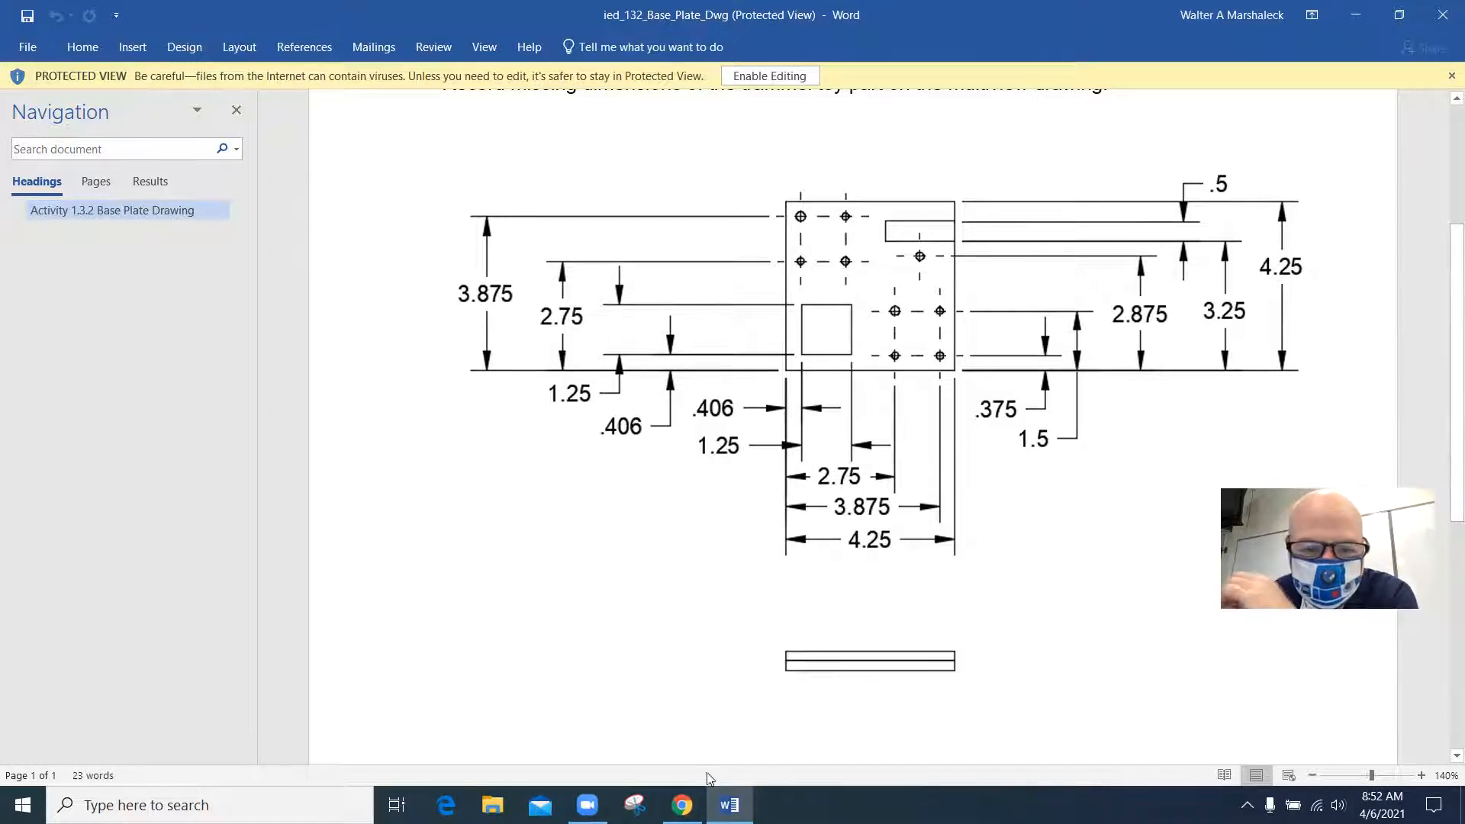
{"action": "left_click", "coordinate": [682, 805]}
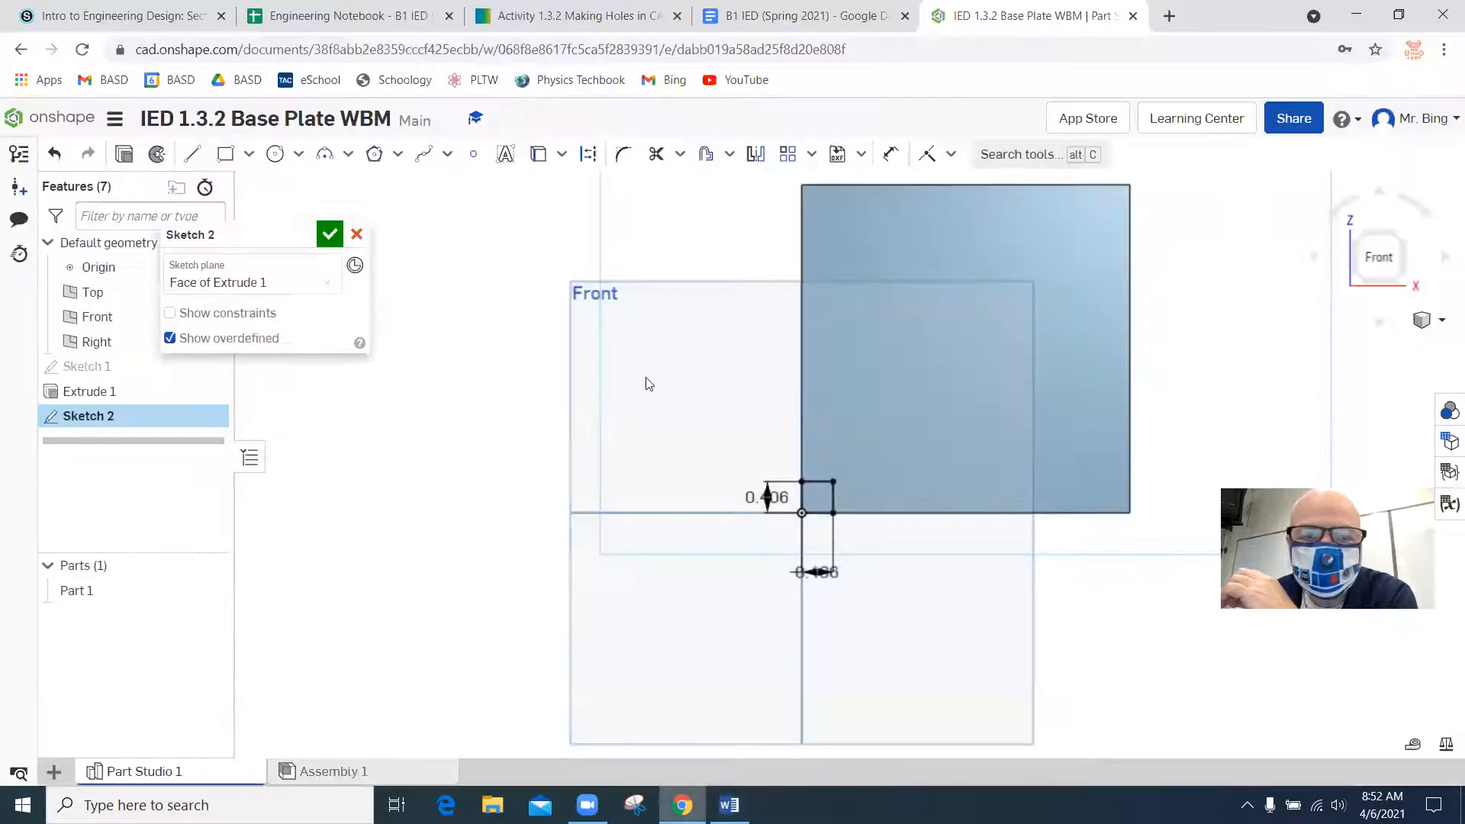
{"action": "left_click", "coordinate": [227, 159]}
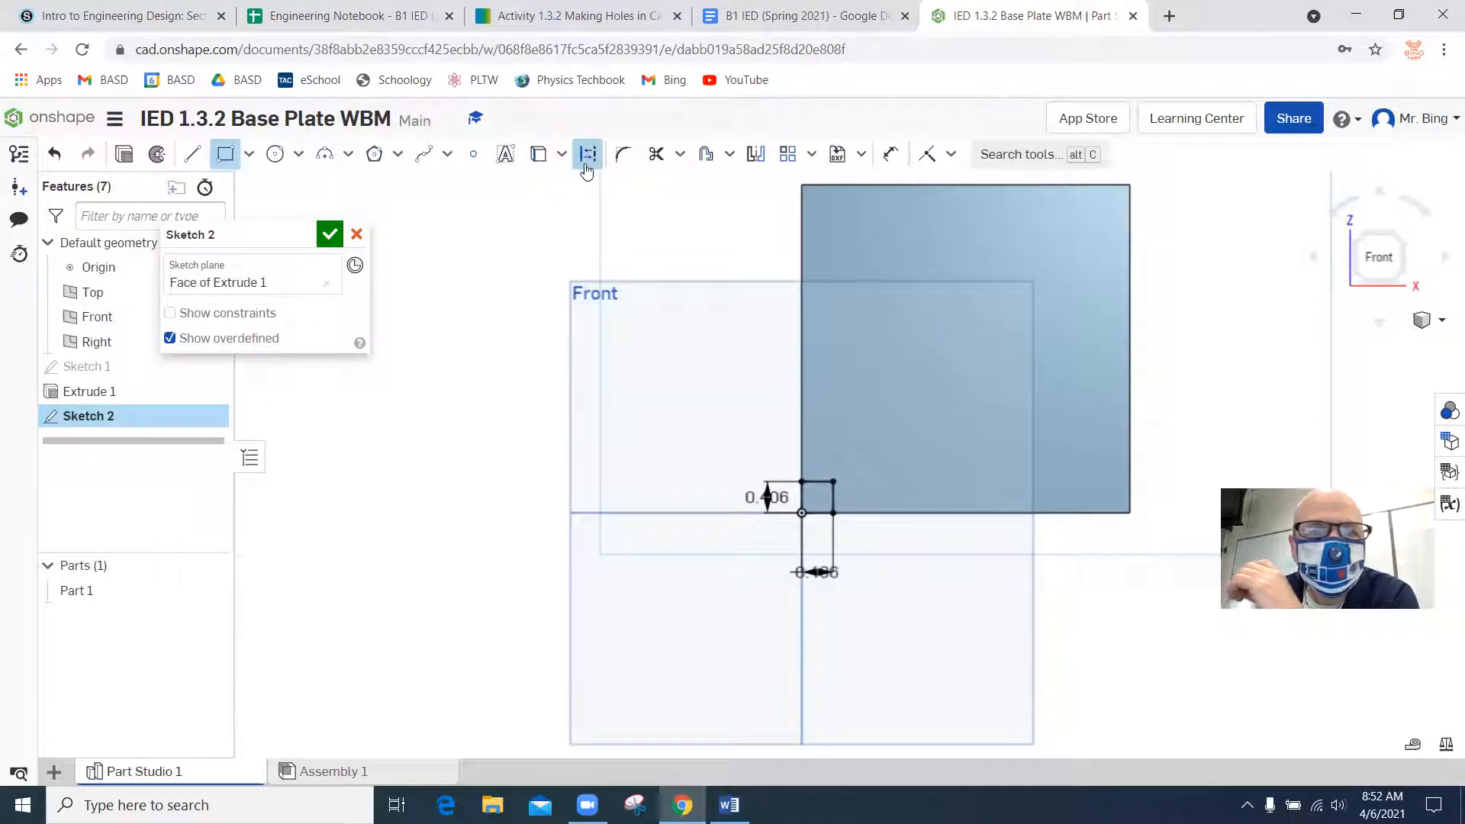
{"action": "left_click", "coordinate": [832, 481]}
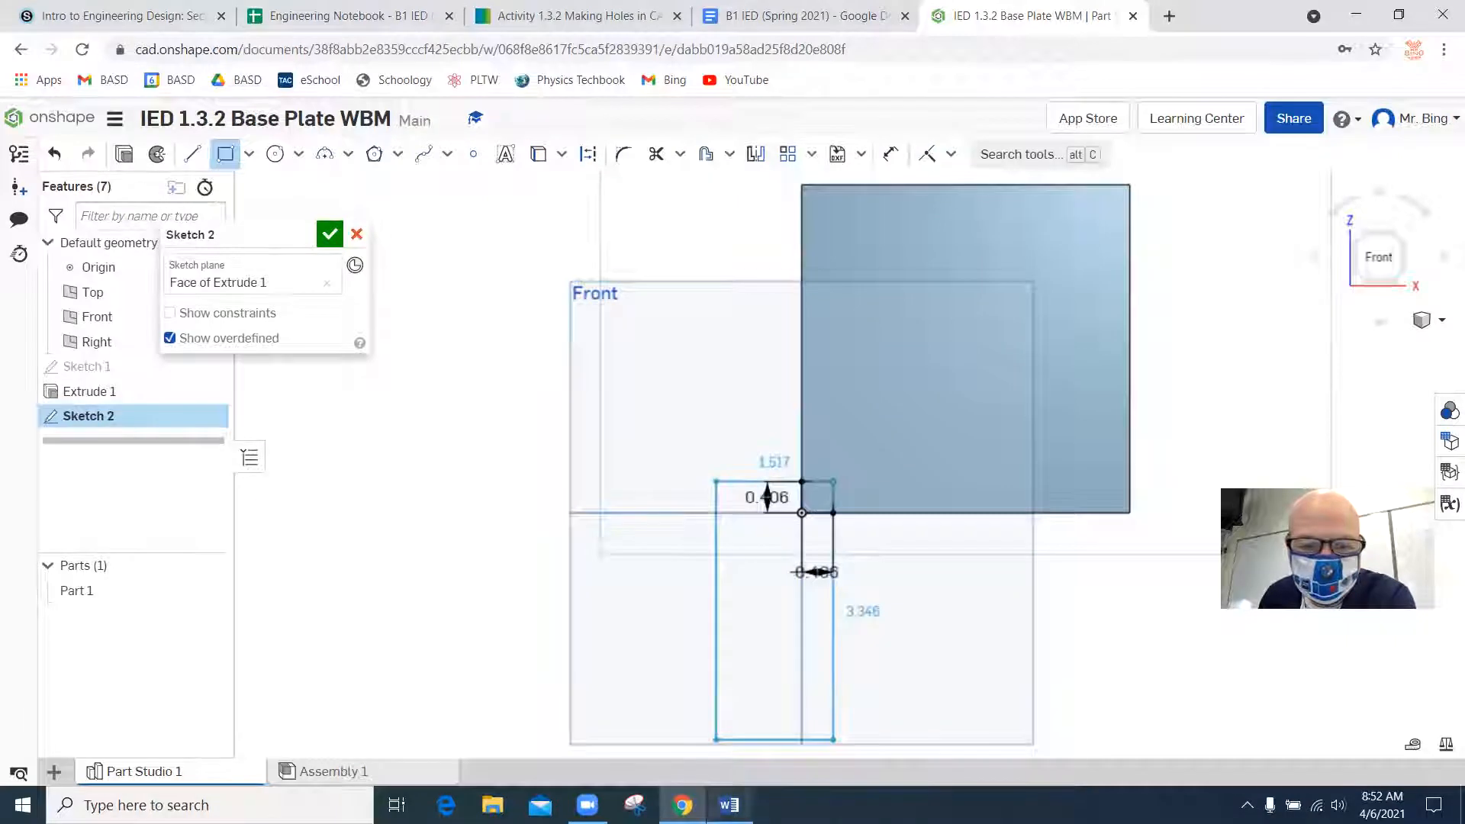
{"action": "left_click", "coordinate": [729, 805]}
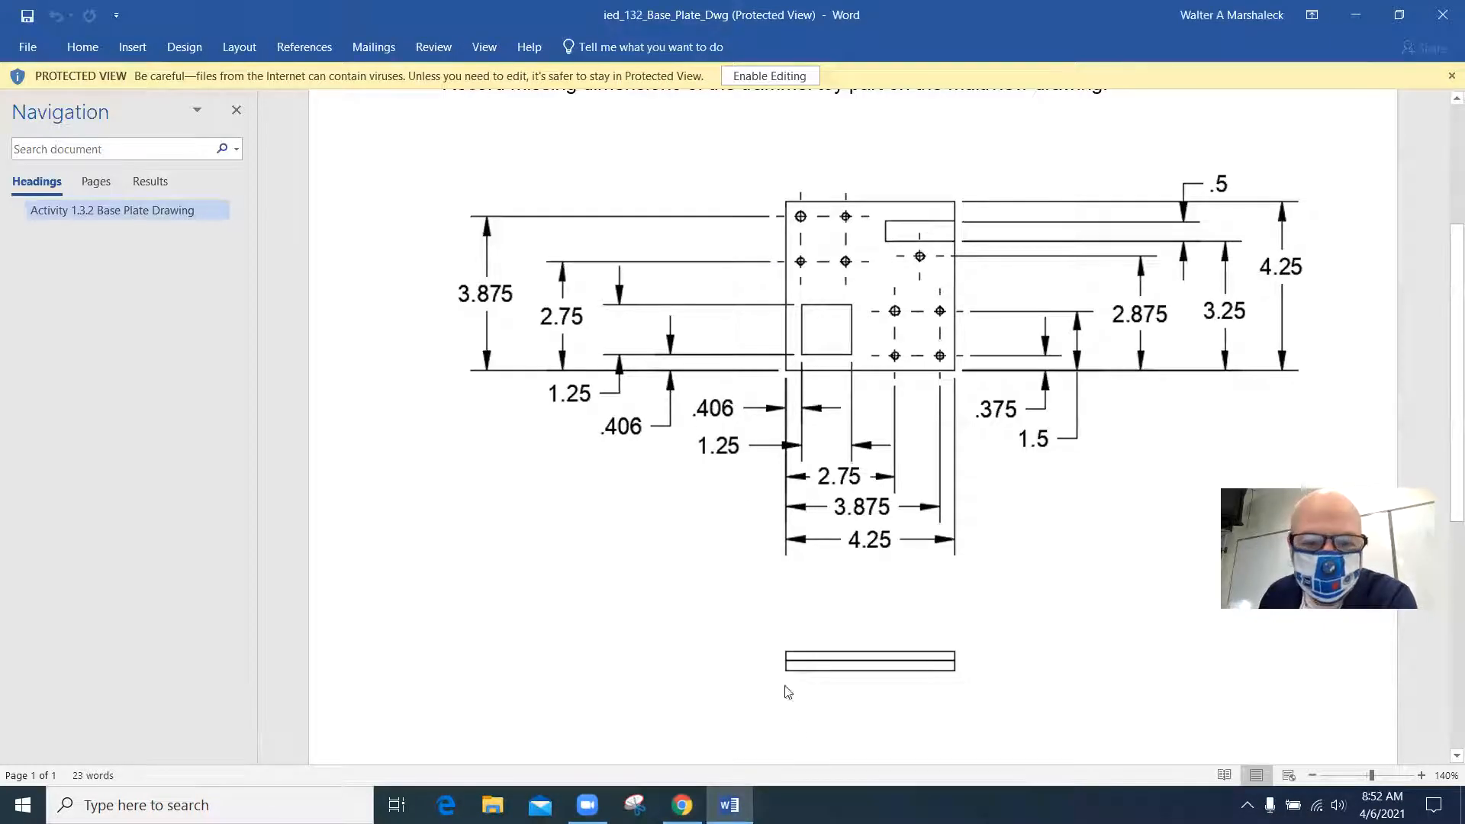
{"action": "left_click", "coordinate": [681, 805]}
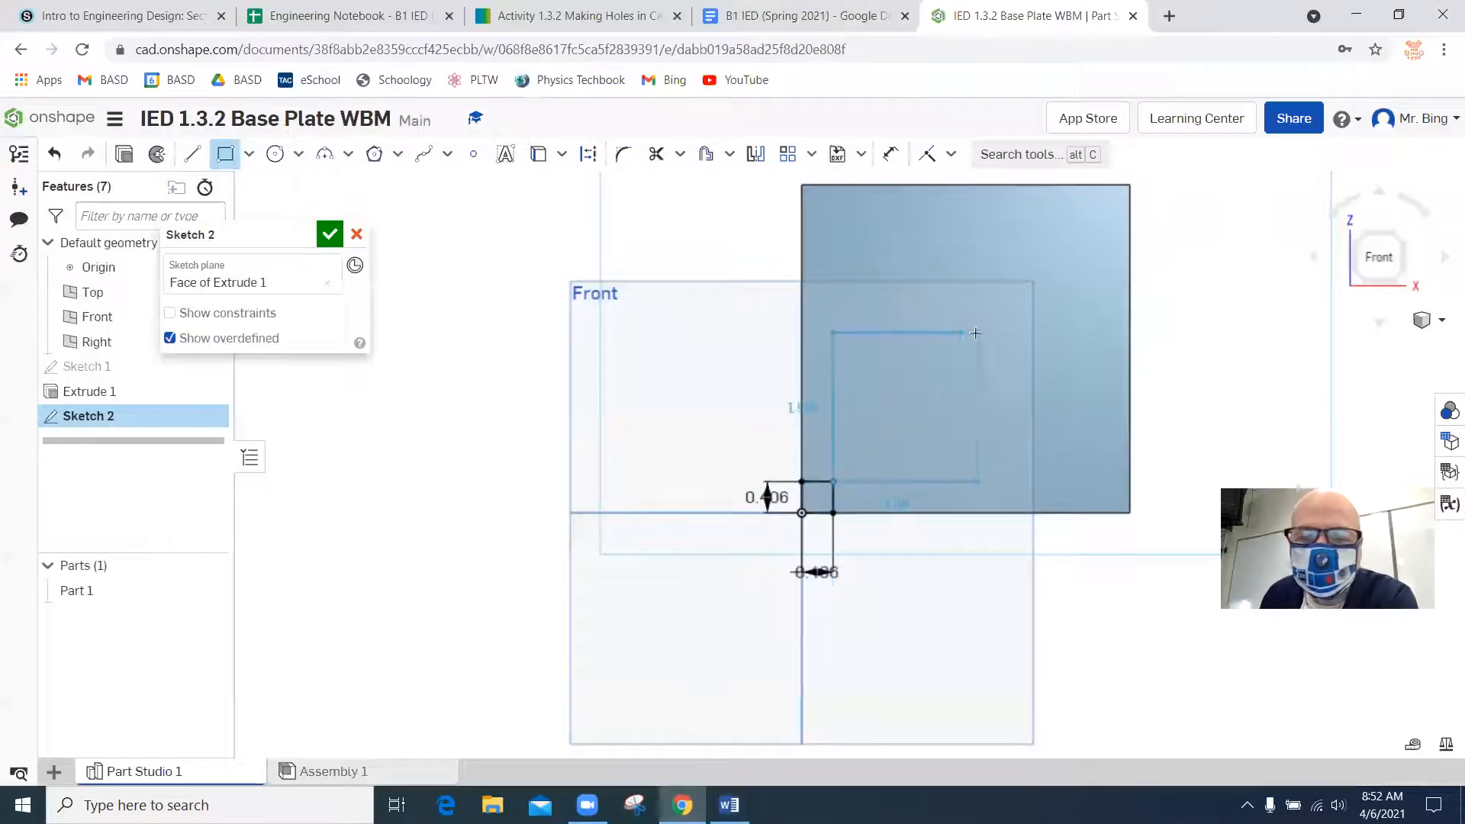
{"action": "type", "text": "1.25"}
{"action": "key", "text": "Tab"}
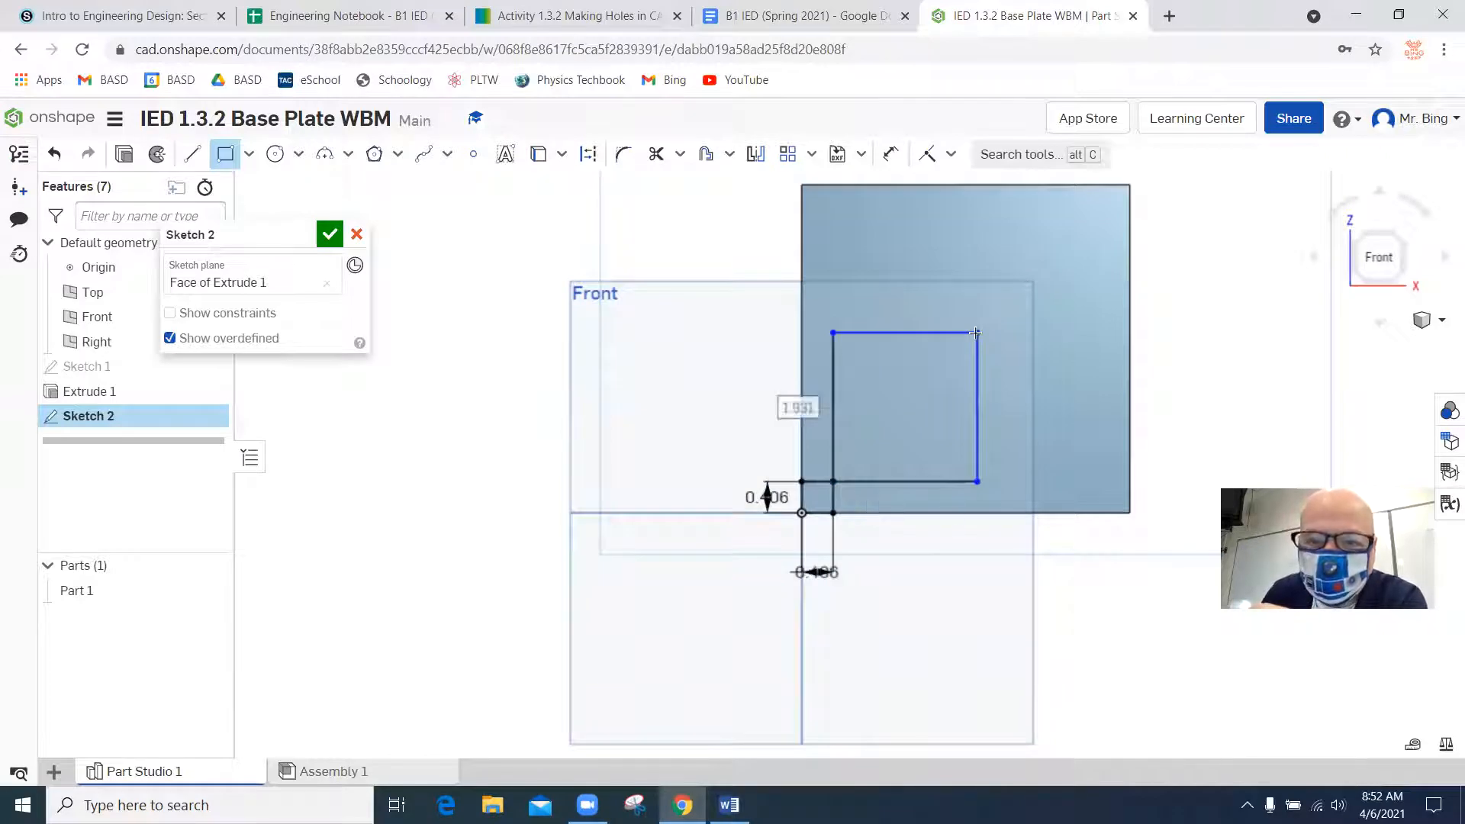
{"action": "type", "text": "1.25"}
{"action": "key", "text": "Return"}
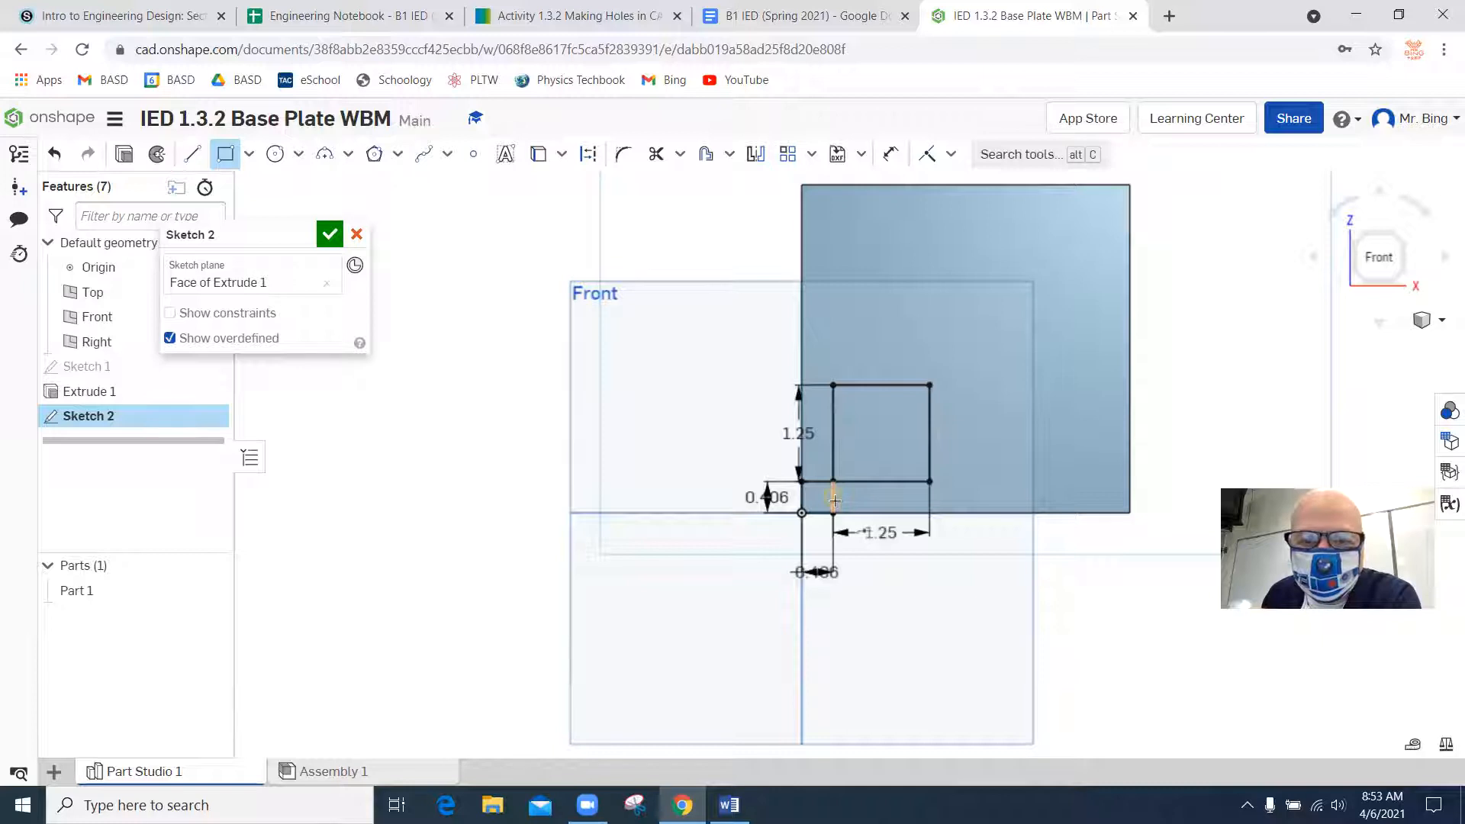
{"action": "key", "text": "Escape"}
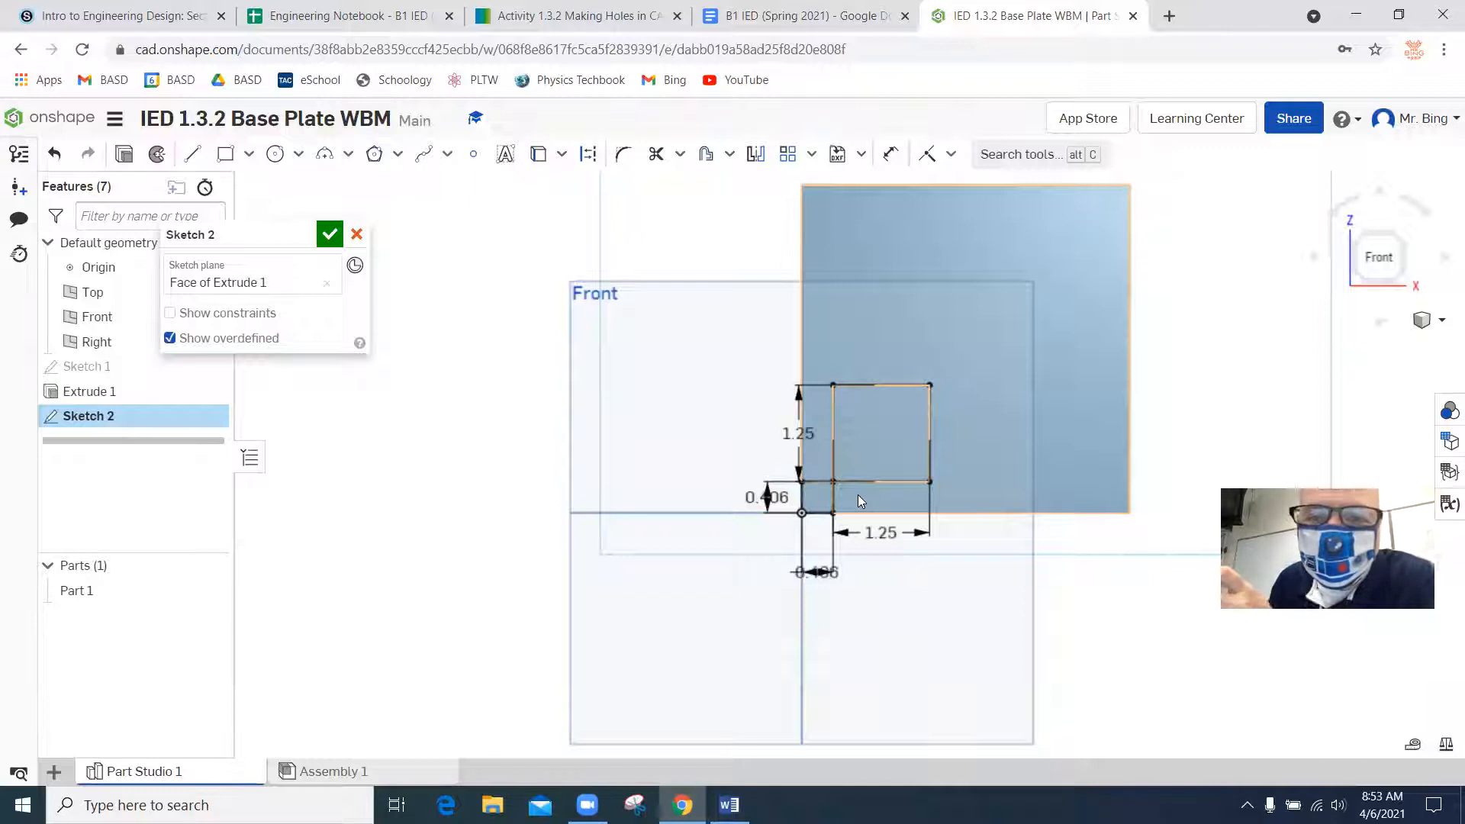
Examine the hole locations and remaining views of the base plate drawing in Word, and return to the Onshape sketch.
{"action": "left_click", "coordinate": [744, 796]}
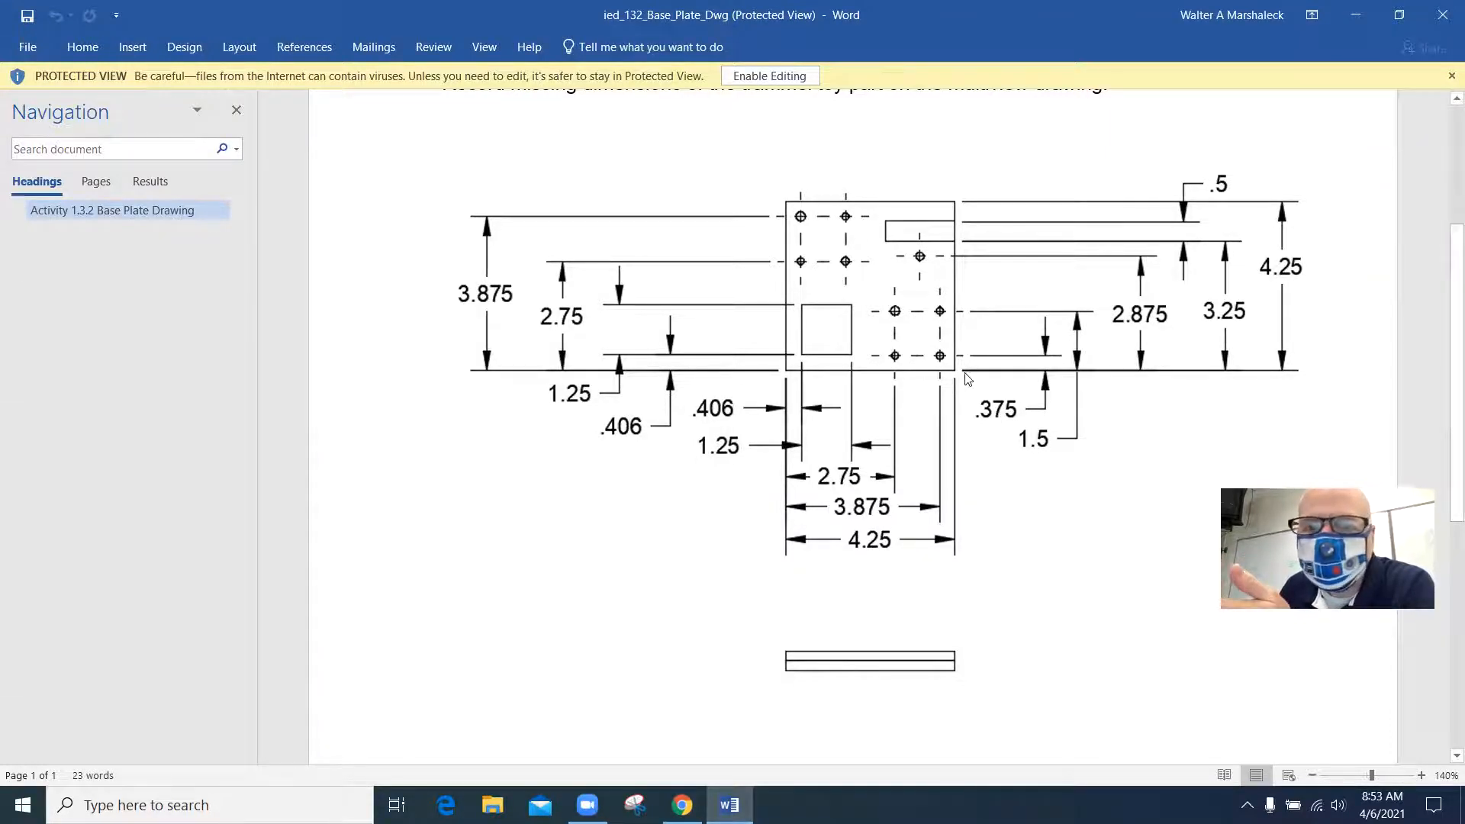
{"action": "scroll", "coordinate": [679, 510], "scroll_direction": "down", "scroll_amount": 5}
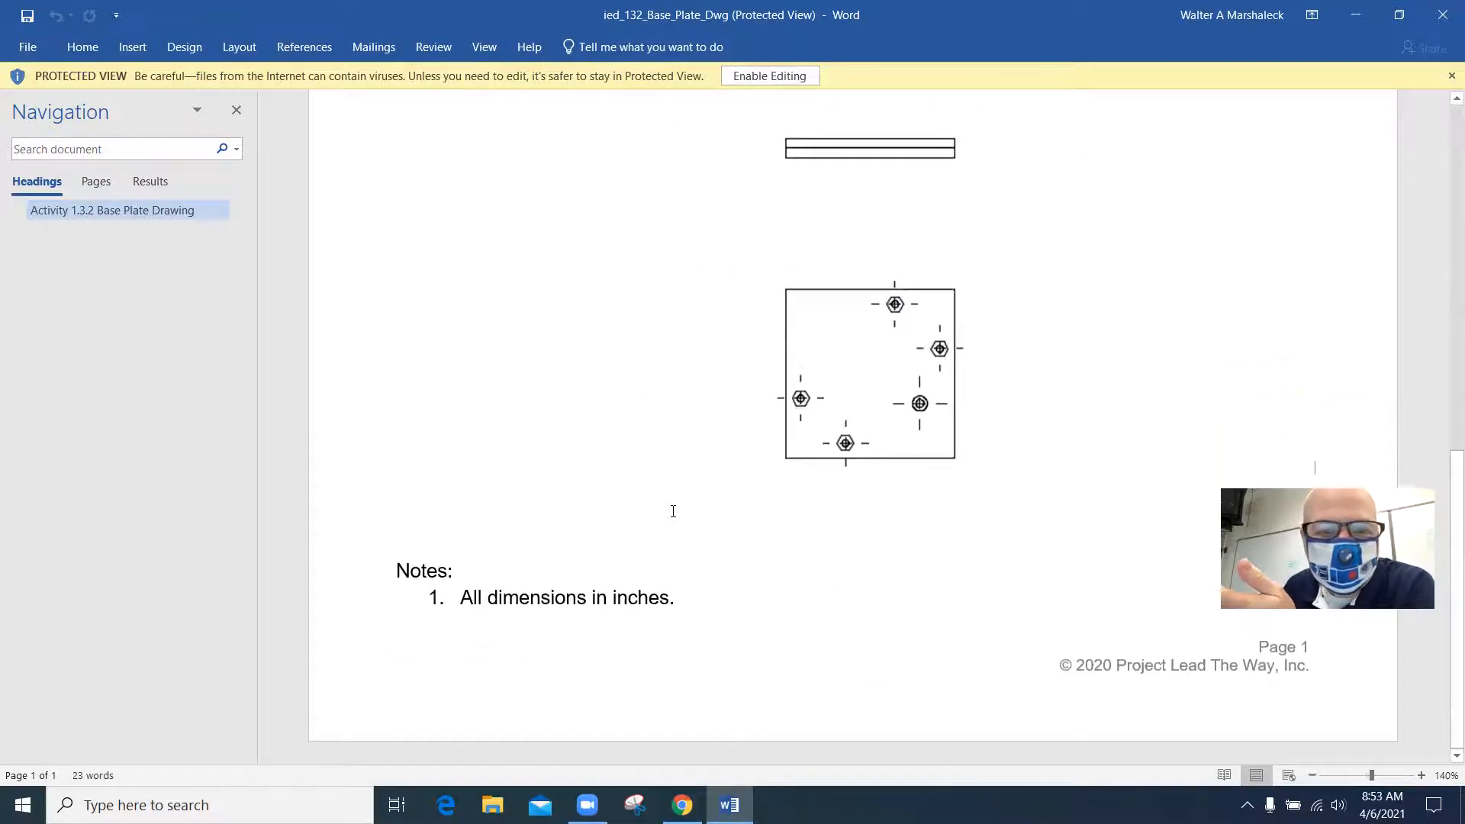
{"action": "scroll", "coordinate": [673, 511], "scroll_direction": "up", "scroll_amount": 7}
{"action": "scroll", "coordinate": [673, 512], "scroll_direction": "down", "scroll_amount": 2}
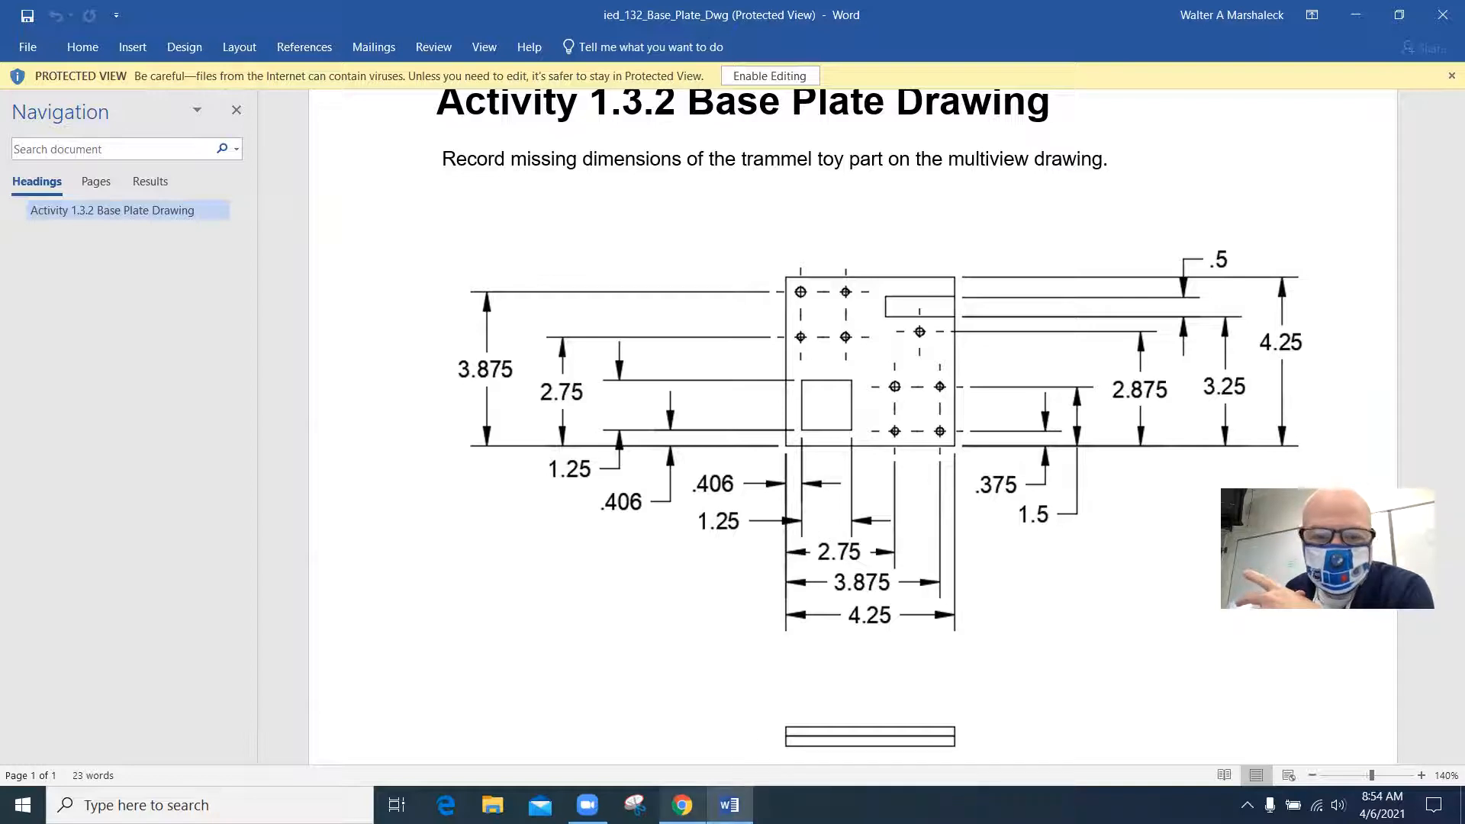
{"action": "mouse_move", "coordinate": [681, 805]}
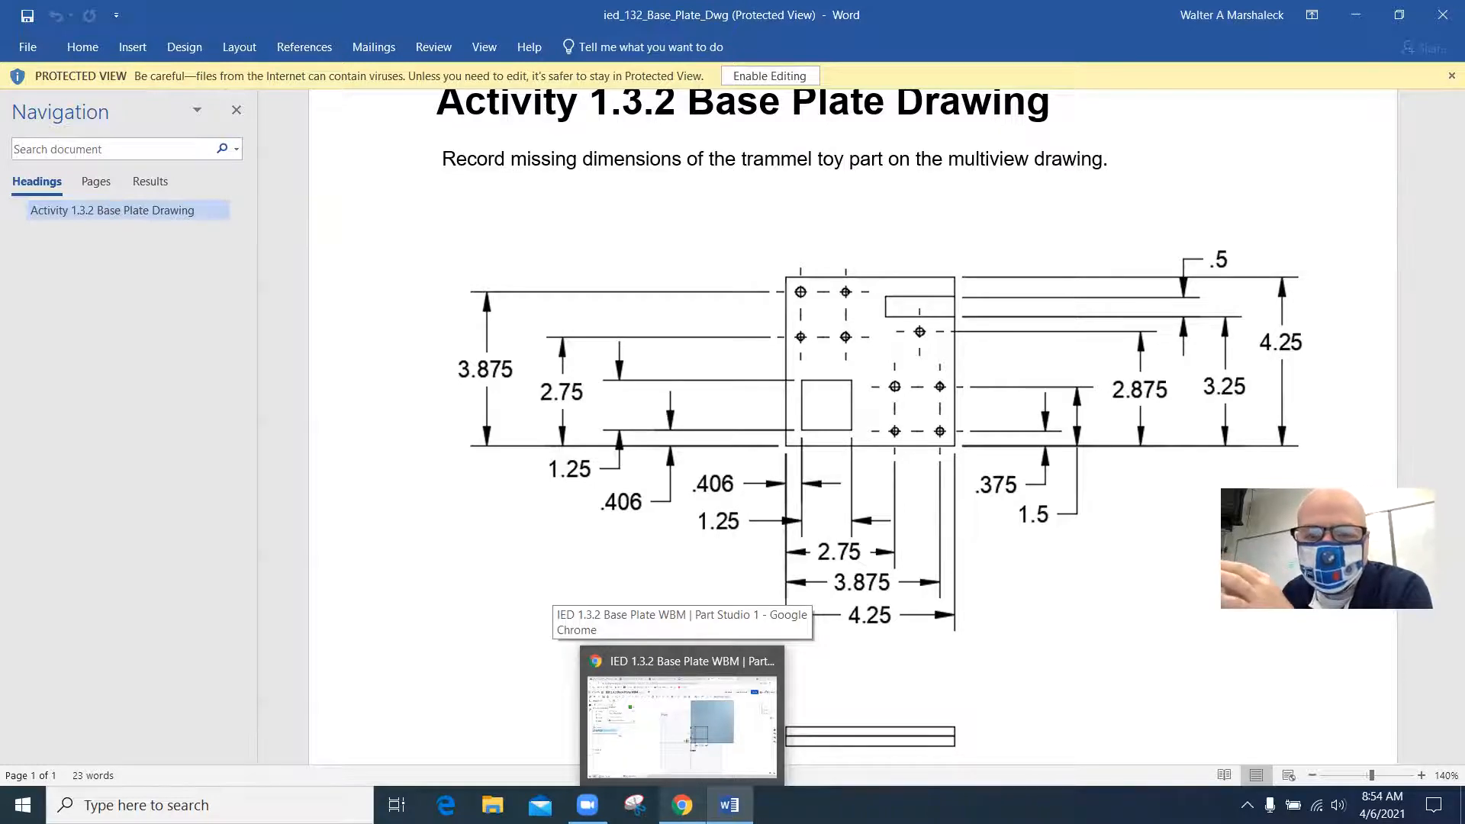
{"action": "left_click", "coordinate": [682, 805]}
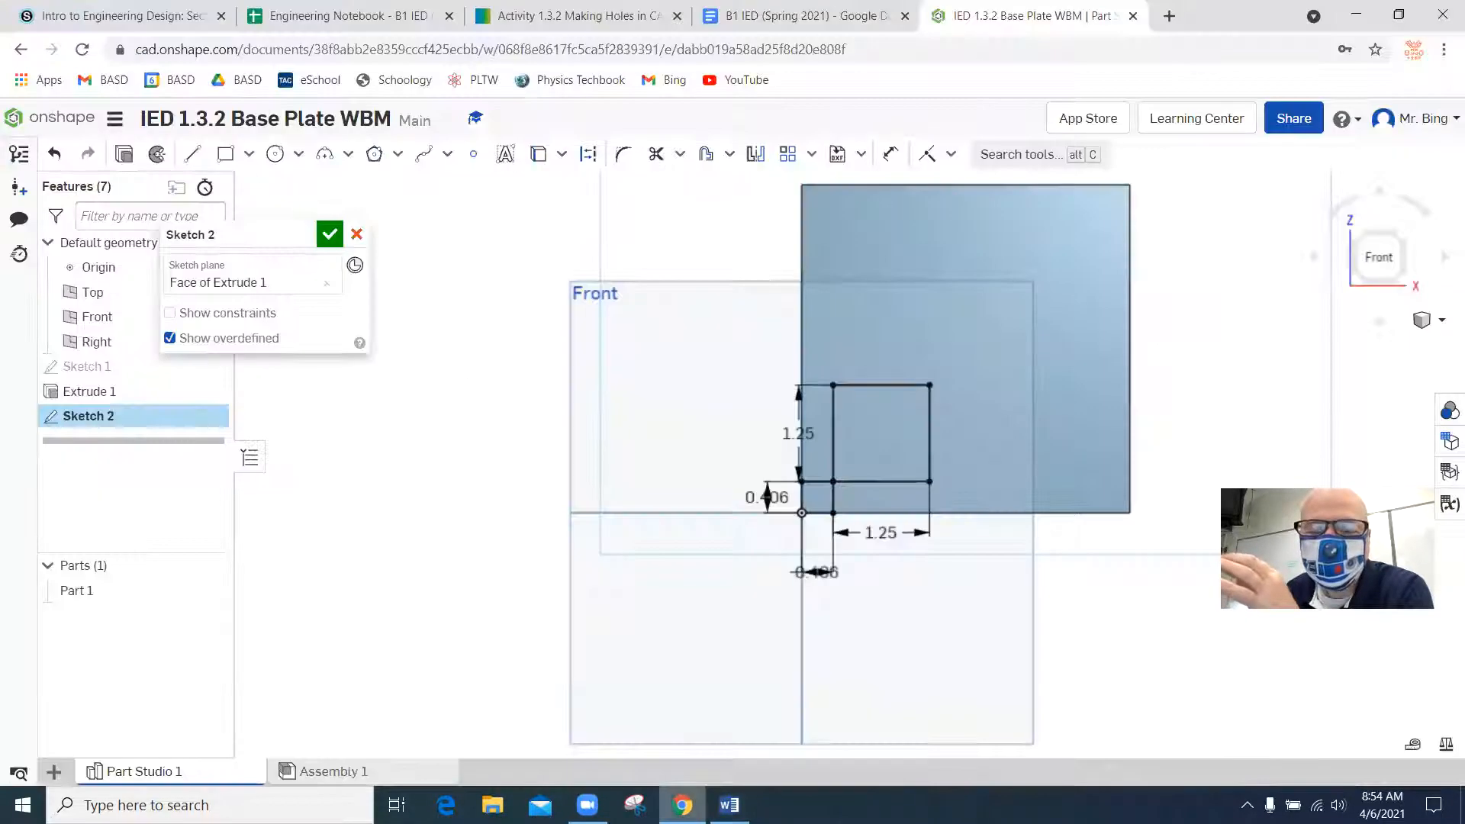
Sketch a corner rectangle 2.75 in wide and 0.375 in high from the origin to locate the first lower-right hole.
{"action": "left_click", "coordinate": [225, 154]}
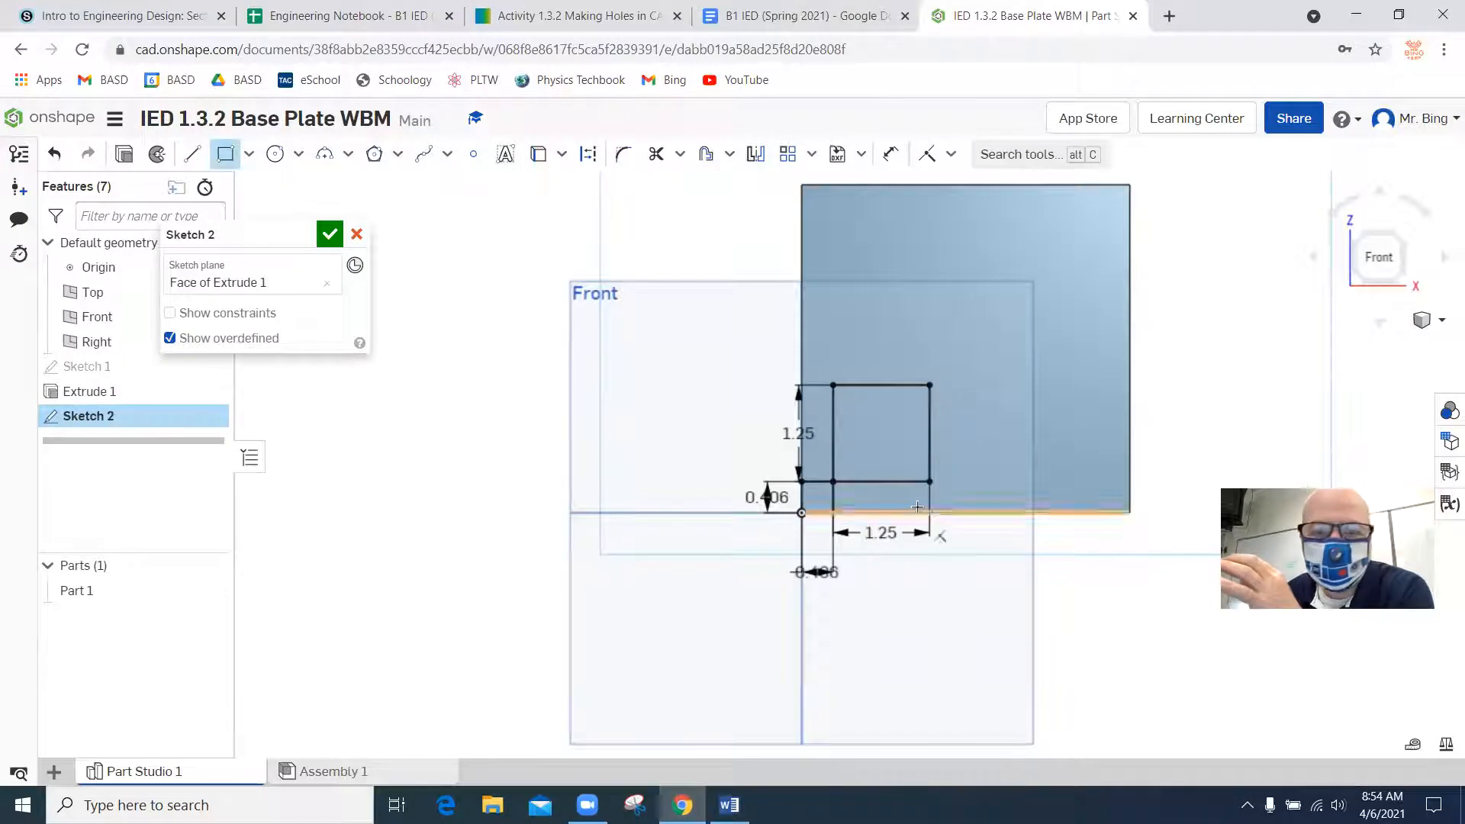
{"action": "left_click", "coordinate": [801, 513]}
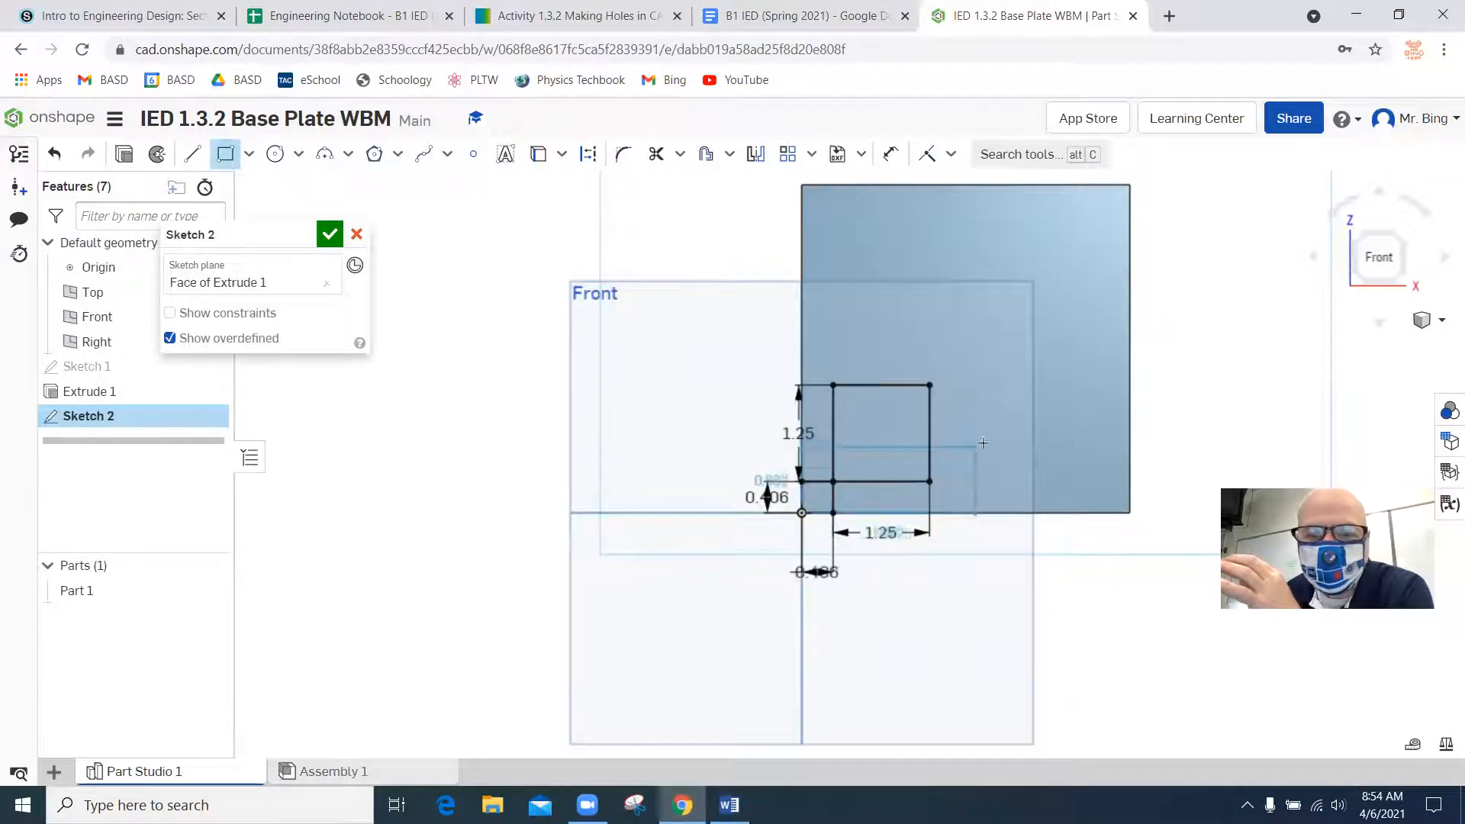
{"action": "left_click", "coordinate": [1073, 449]}
{"action": "type", "text": "2.75"}
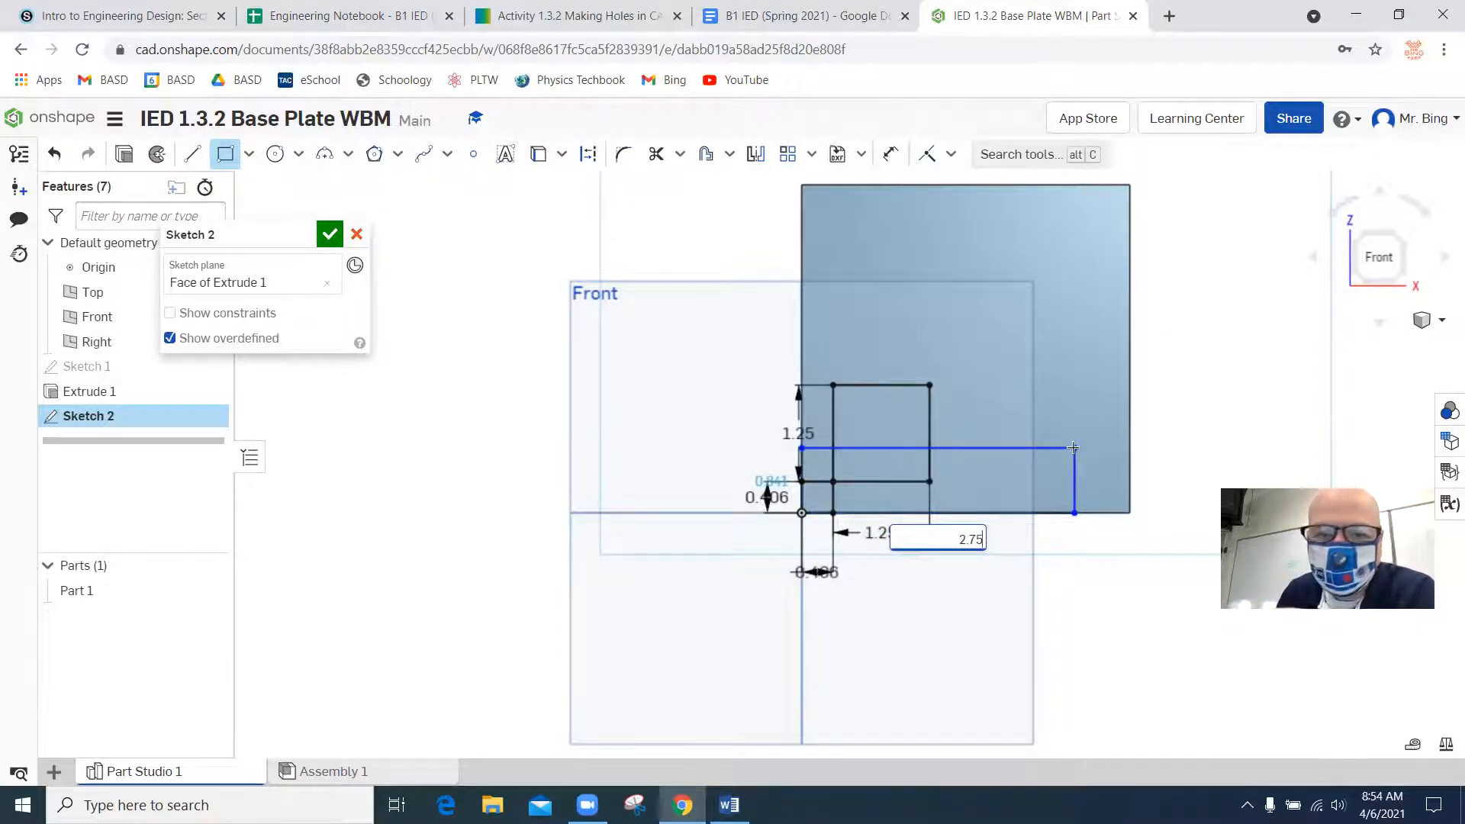
{"action": "key", "text": "Return"}
{"action": "type", "text": ".375"}
{"action": "key", "text": "Return"}
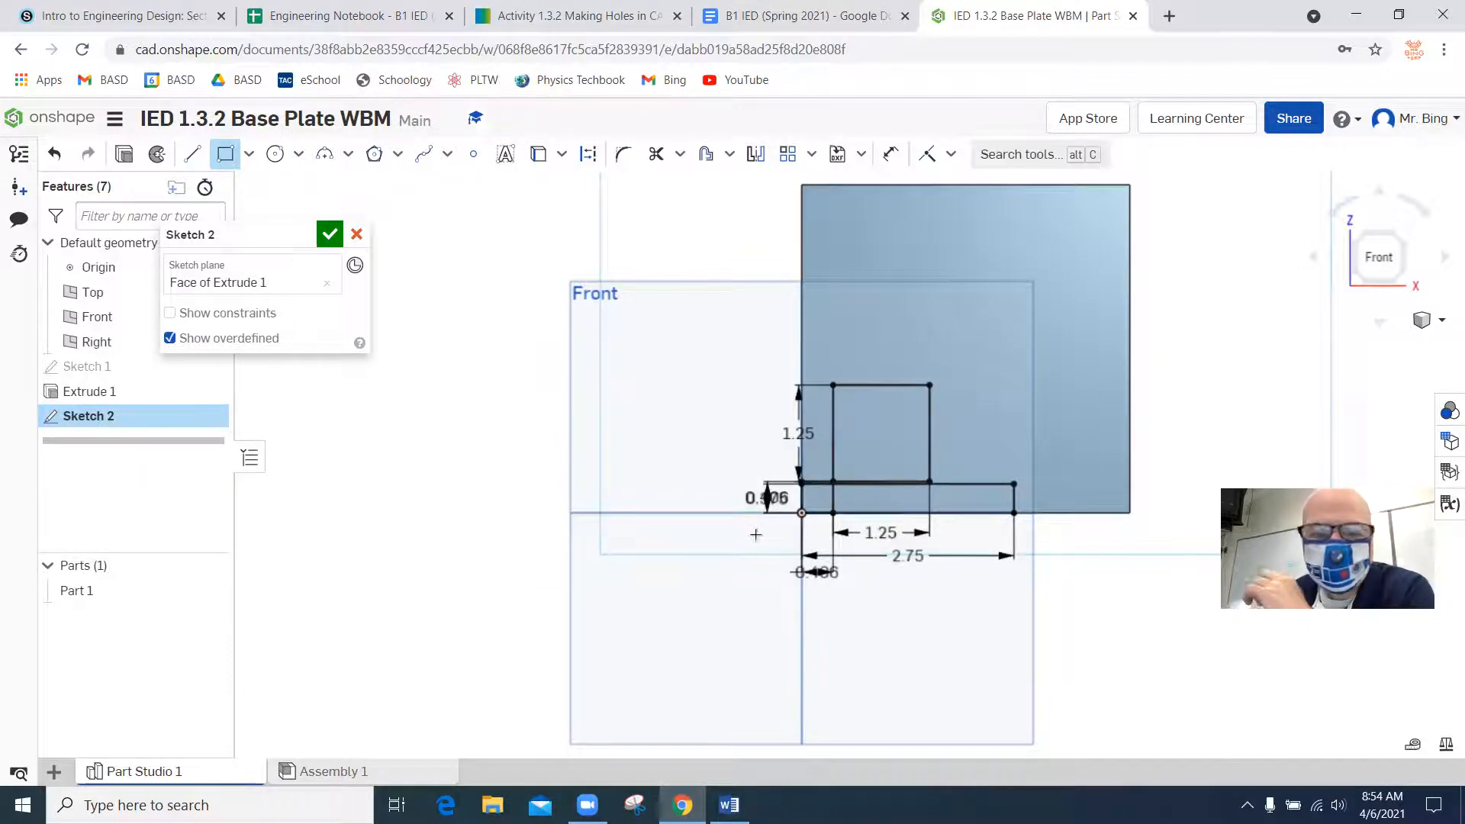
Compare the hole offsets in the Word drawing with the rectangle dimensions in the Onshape sketch.
{"action": "left_click", "coordinate": [729, 804]}
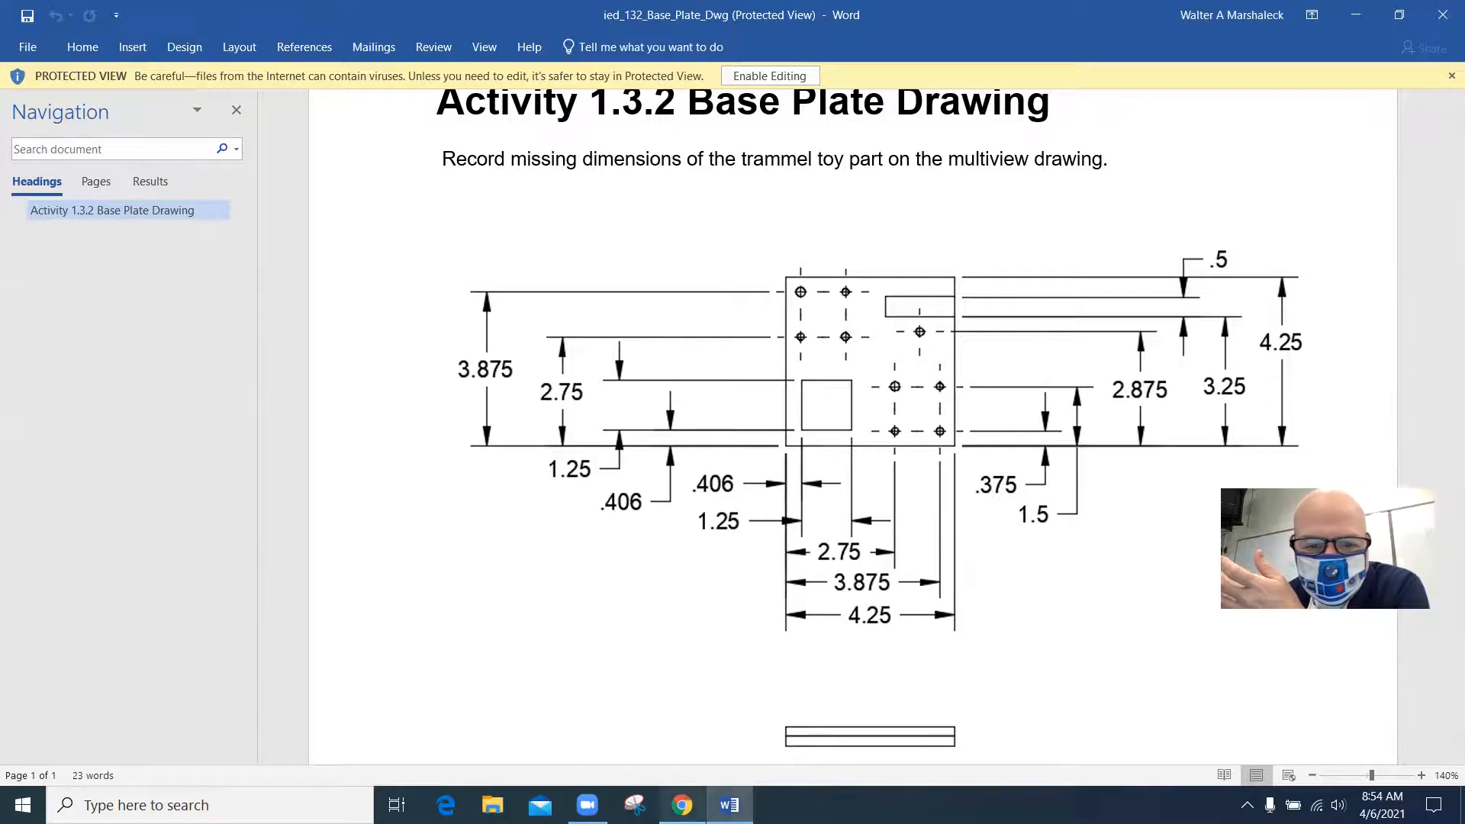
{"action": "left_click", "coordinate": [682, 805]}
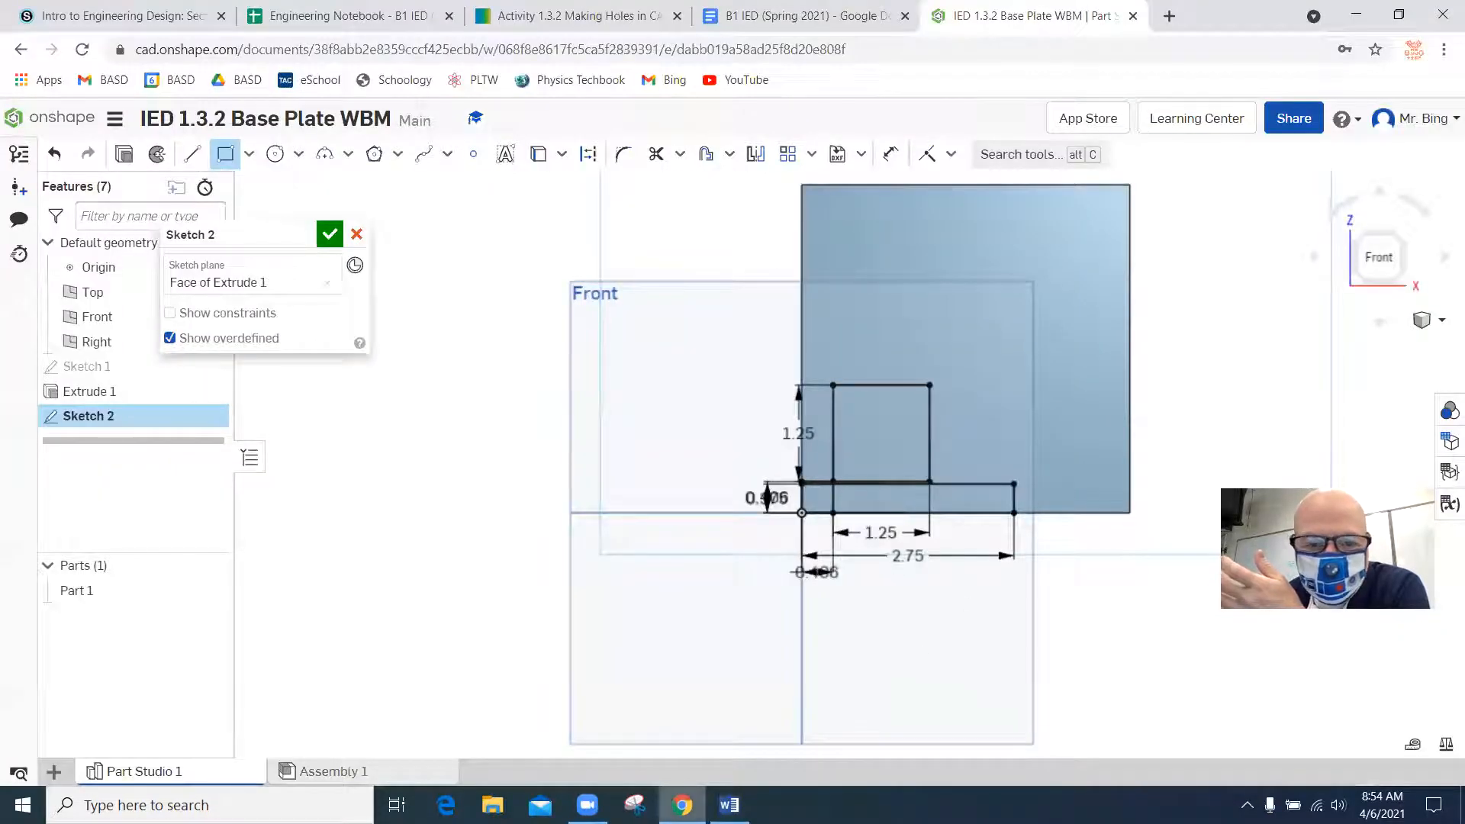
{"action": "left_click", "coordinate": [728, 805]}
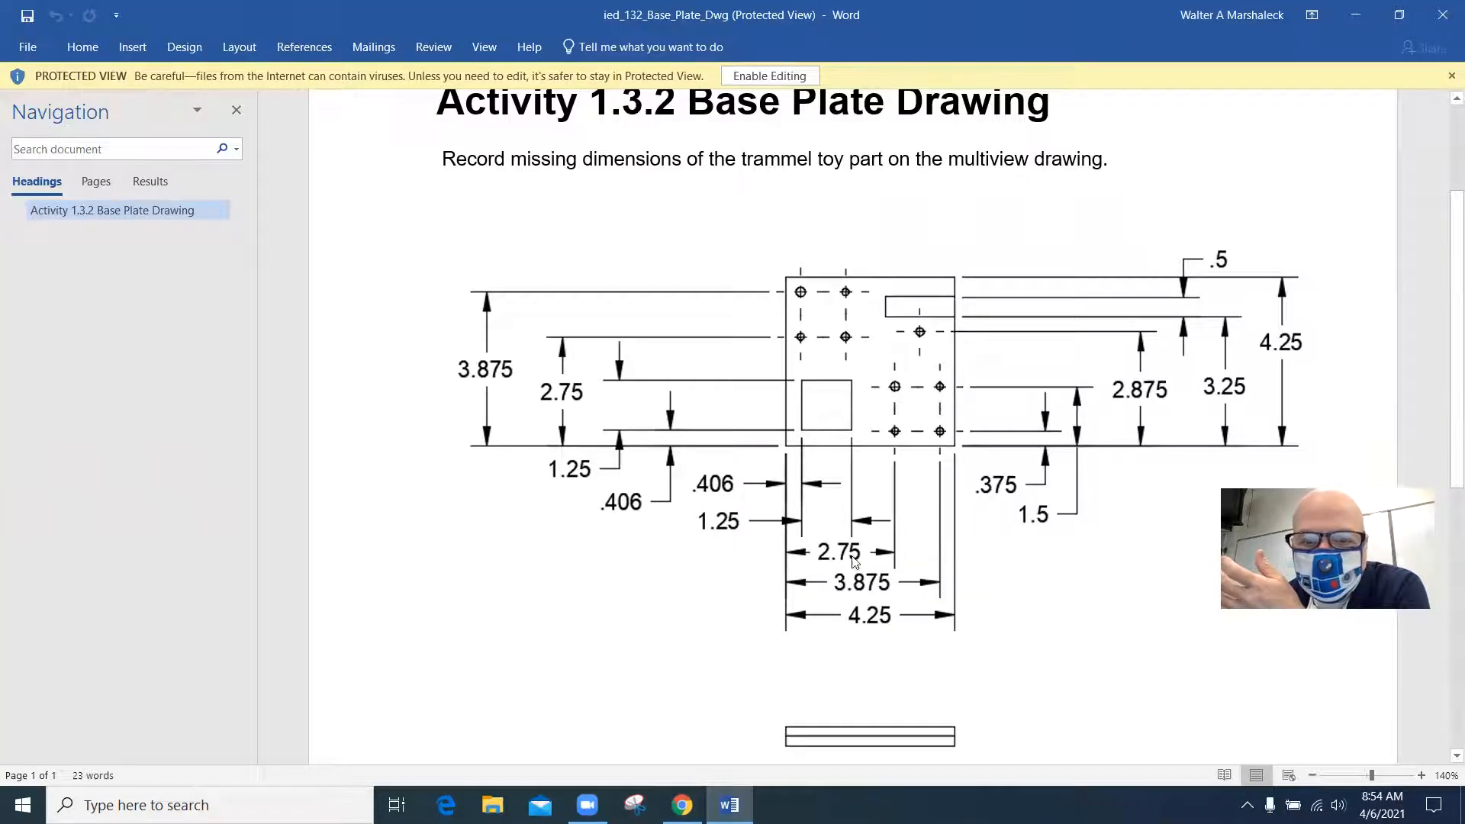
{"action": "left_click", "coordinate": [682, 805]}
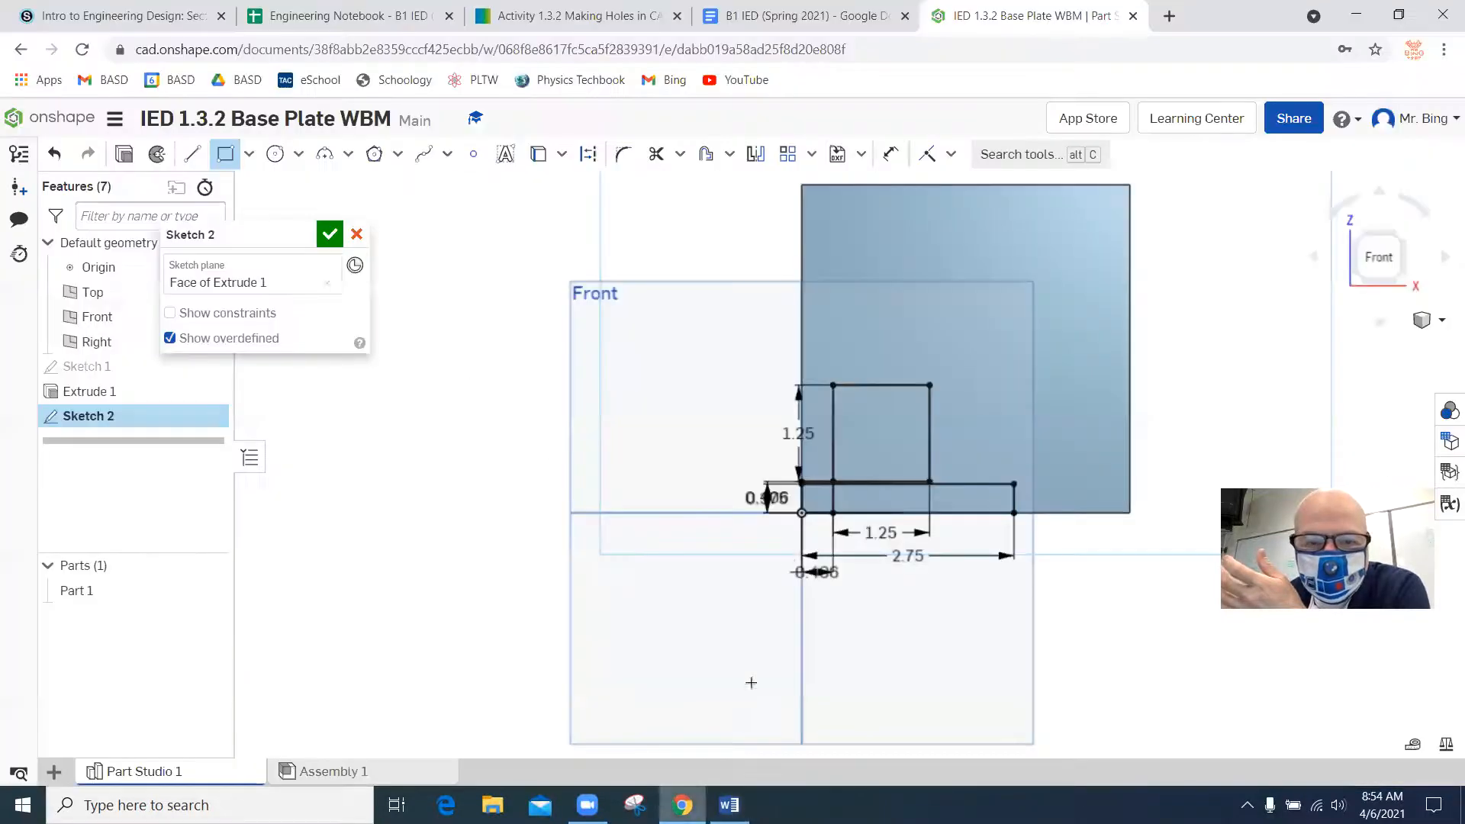
{"action": "scroll", "coordinate": [781, 520], "scroll_direction": "up", "scroll_amount": 10}
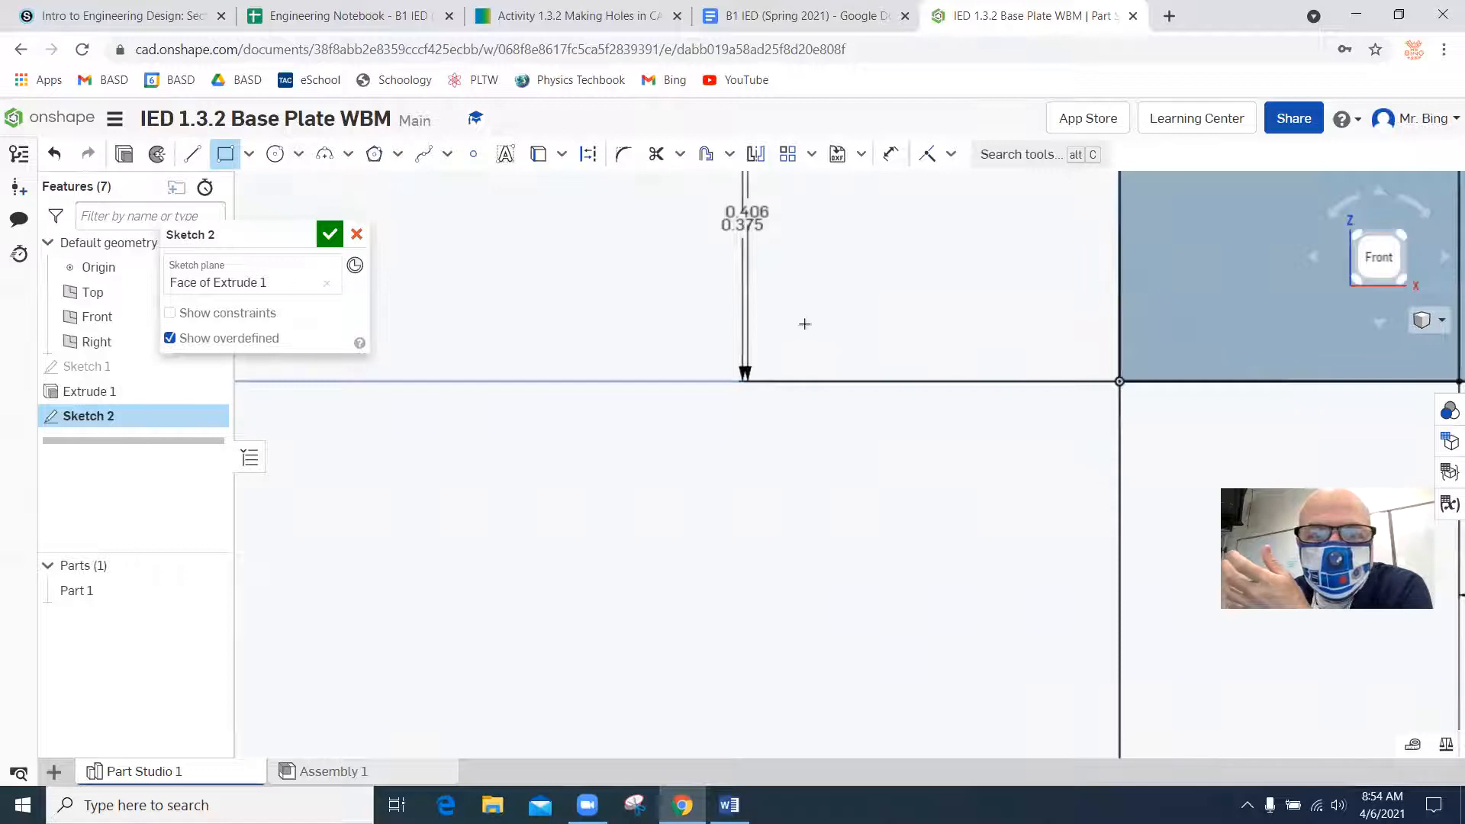
{"action": "scroll", "coordinate": [804, 324], "scroll_direction": "down", "scroll_amount": 6}
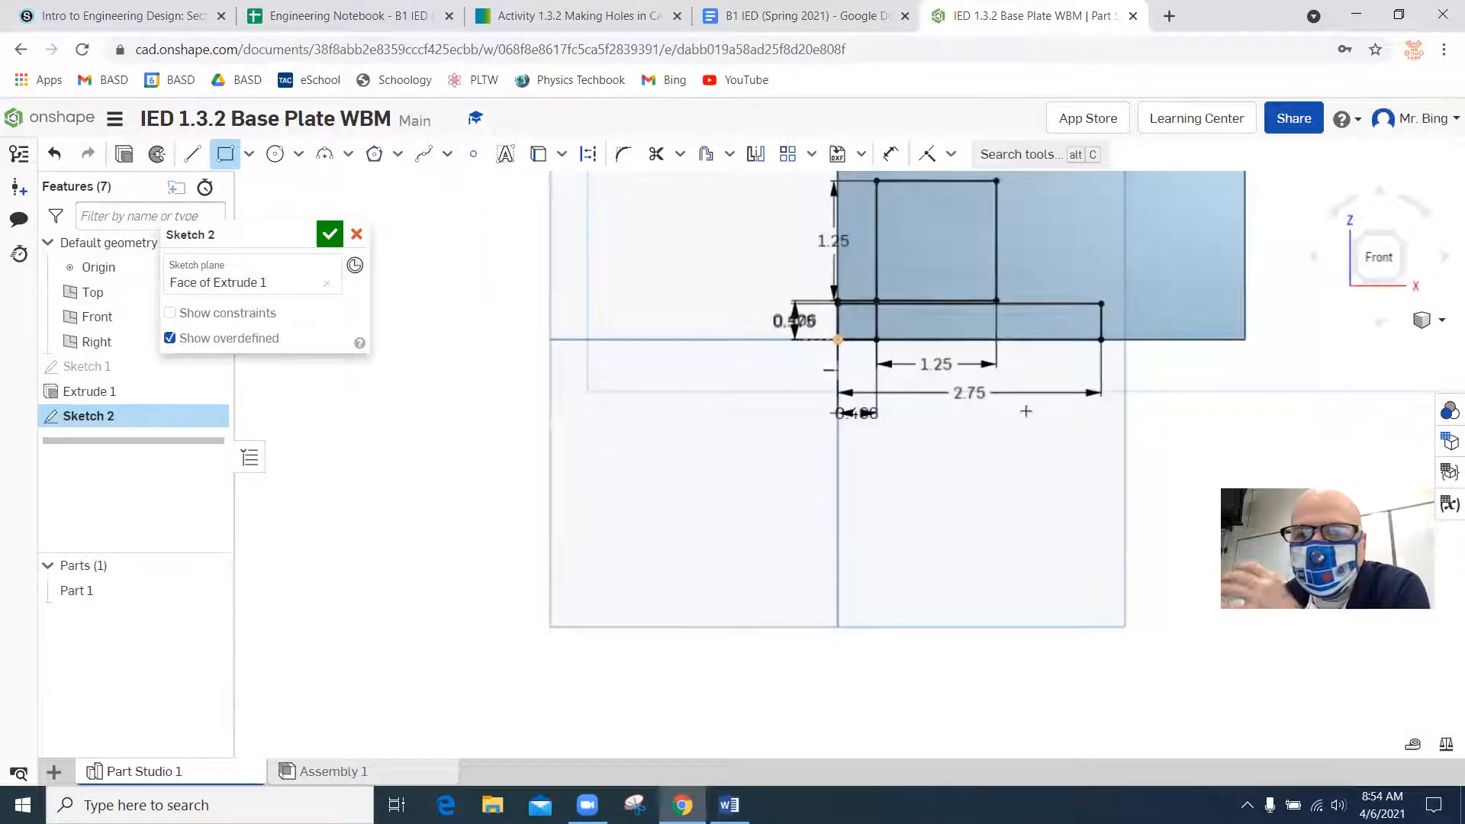
{"action": "left_click", "coordinate": [1180, 409]}
{"action": "left_click", "coordinate": [1136, 451]}
{"action": "key", "text": "Escape"}
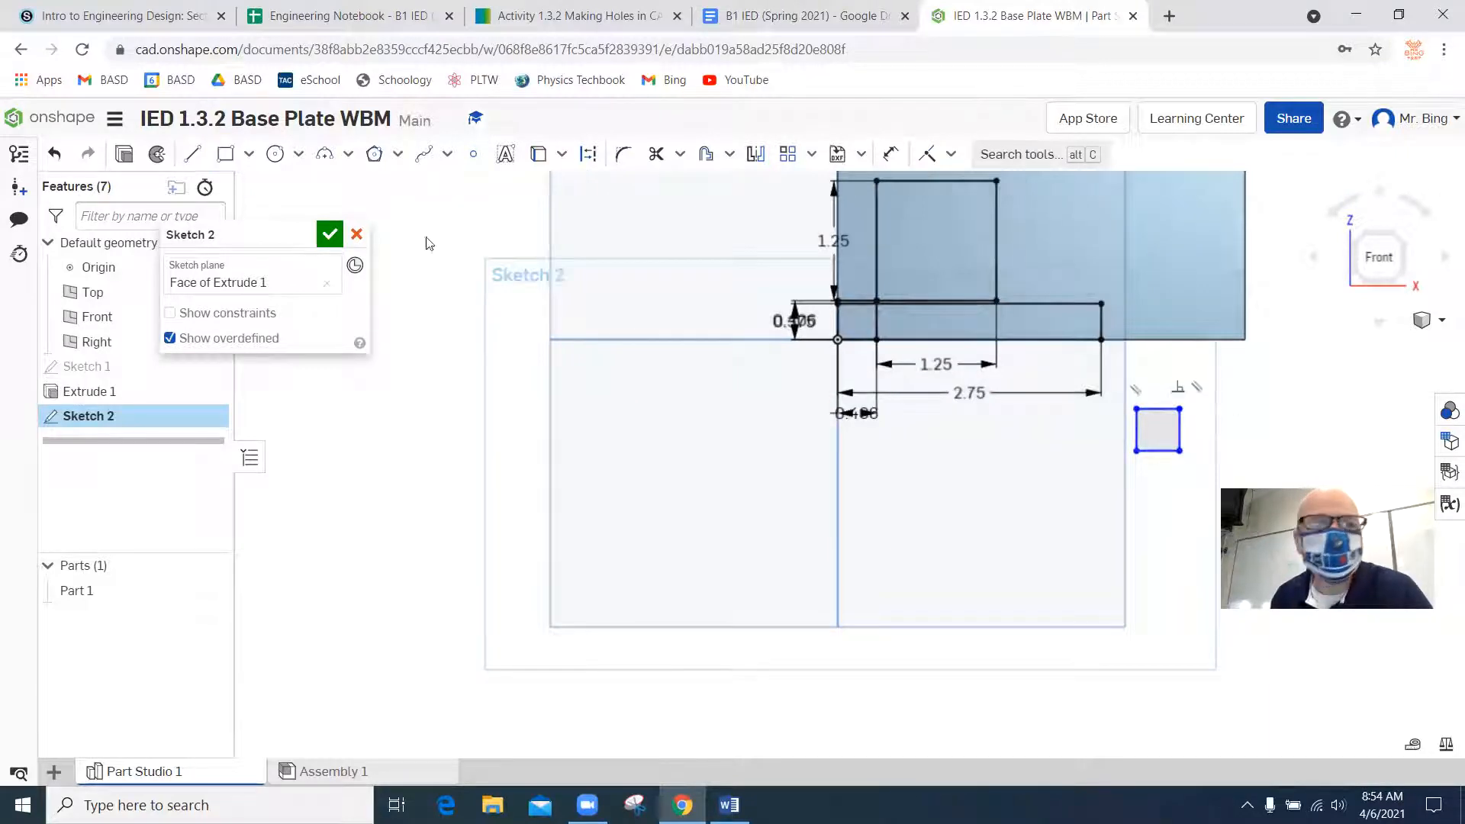
{"action": "left_click", "coordinate": [58, 161]}
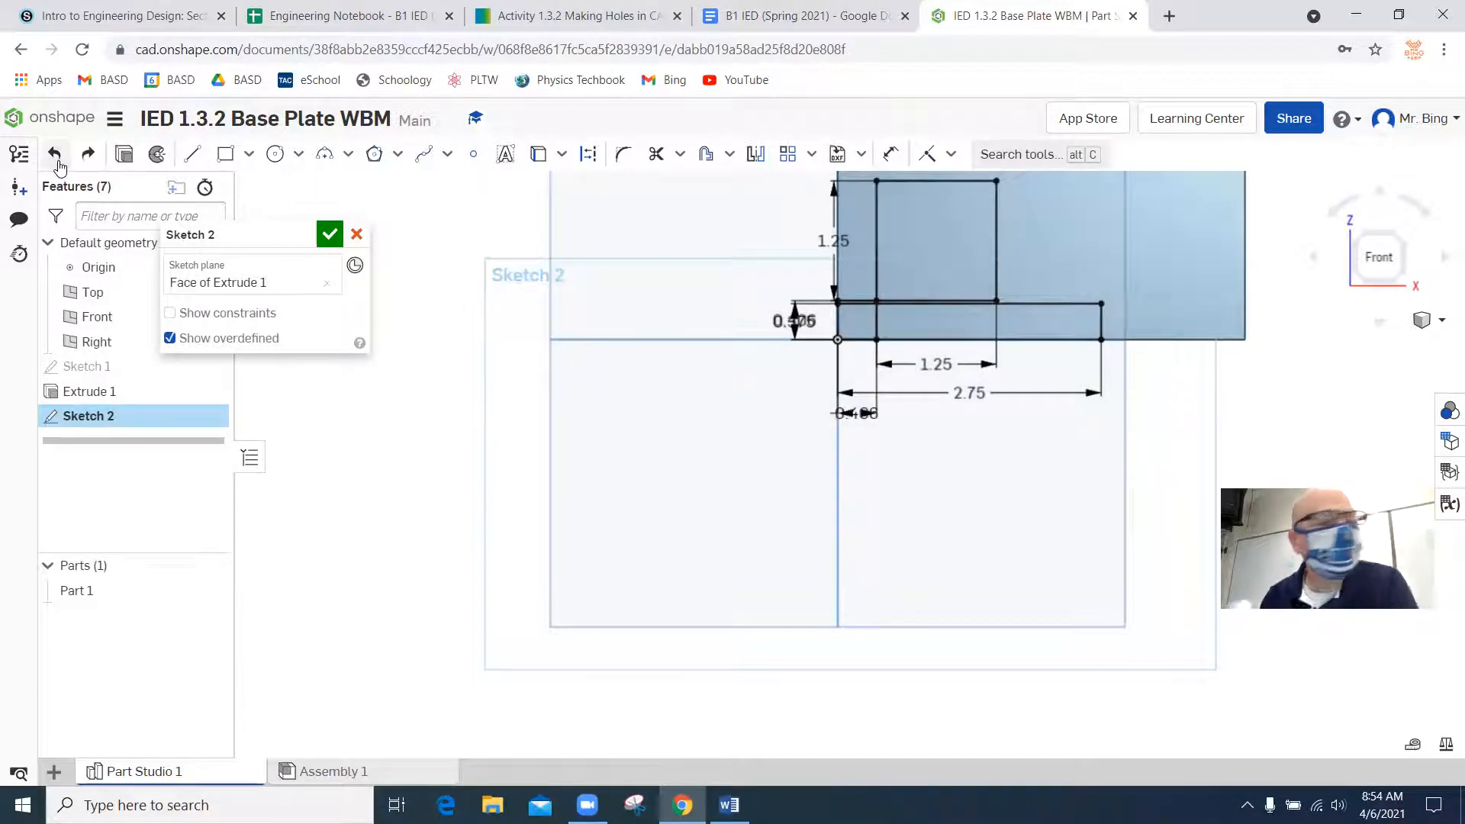
Examine the base plate drawing's hole positions and lower views in Word, and return to the Onshape sketch.
{"action": "scroll", "coordinate": [821, 405], "scroll_direction": "up", "scroll_amount": 1}
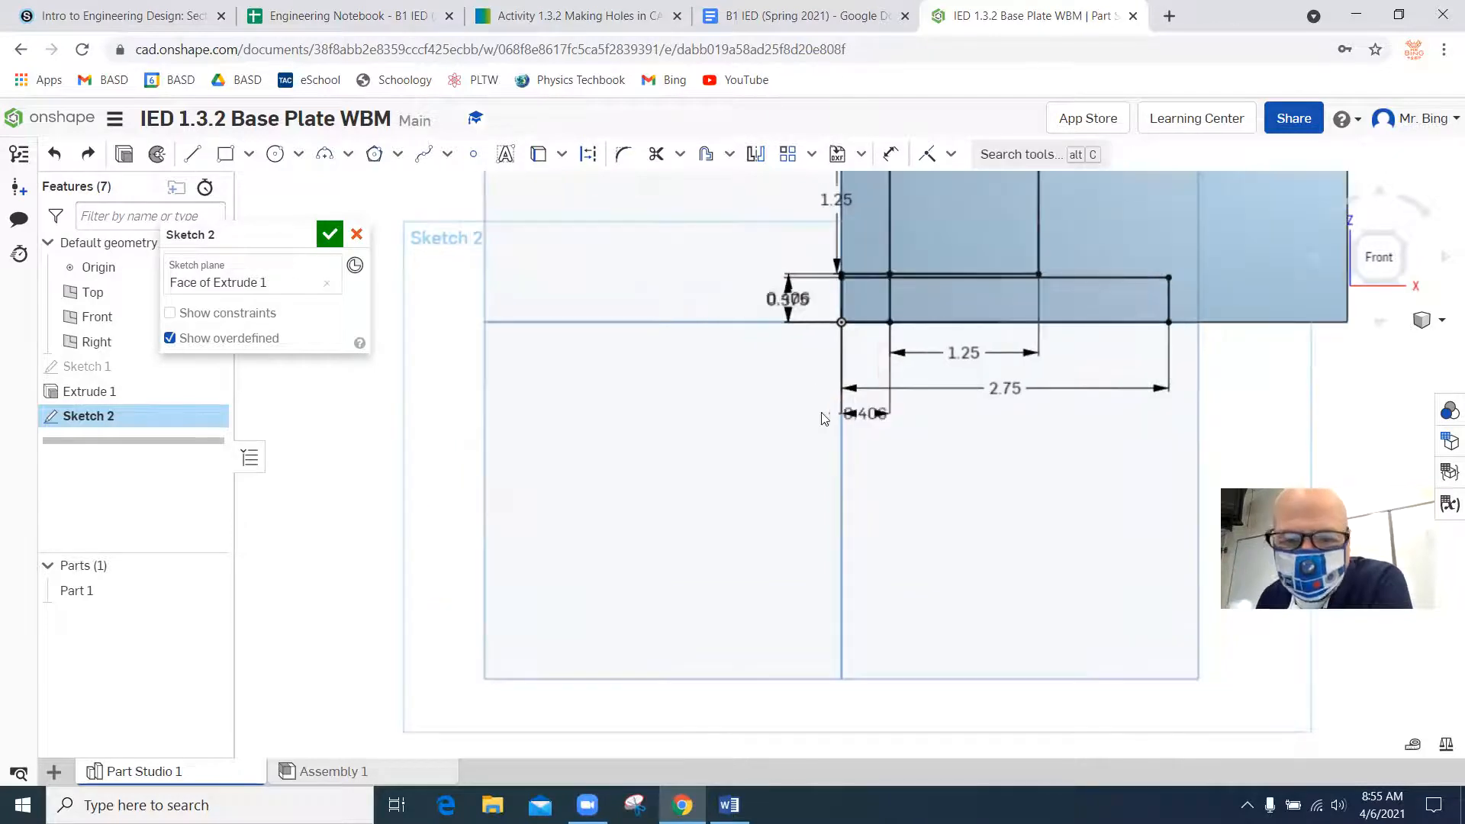
{"action": "left_click", "coordinate": [728, 805]}
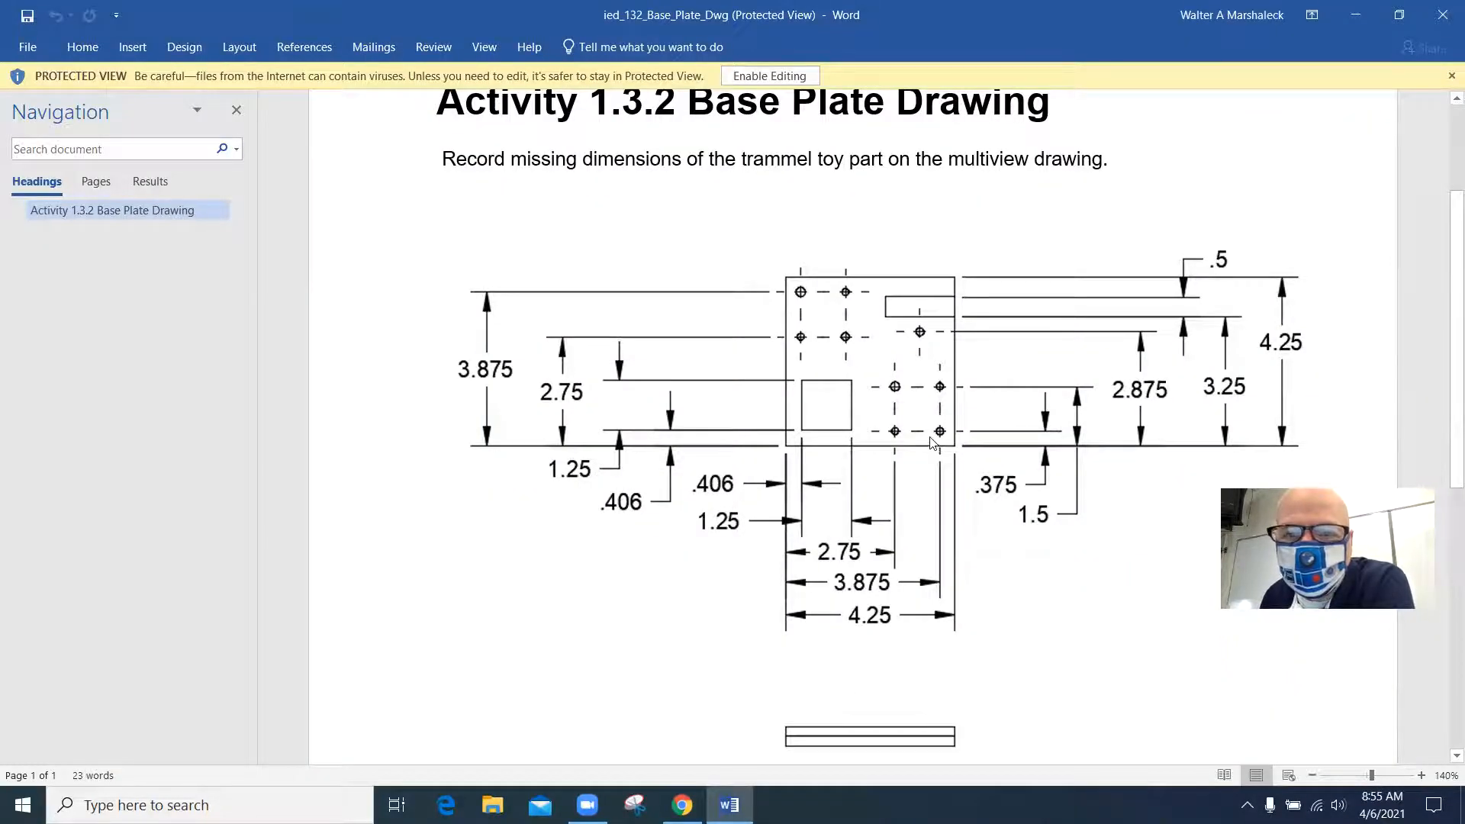
{"action": "scroll", "coordinate": [661, 487], "scroll_direction": "up", "scroll_amount": 3}
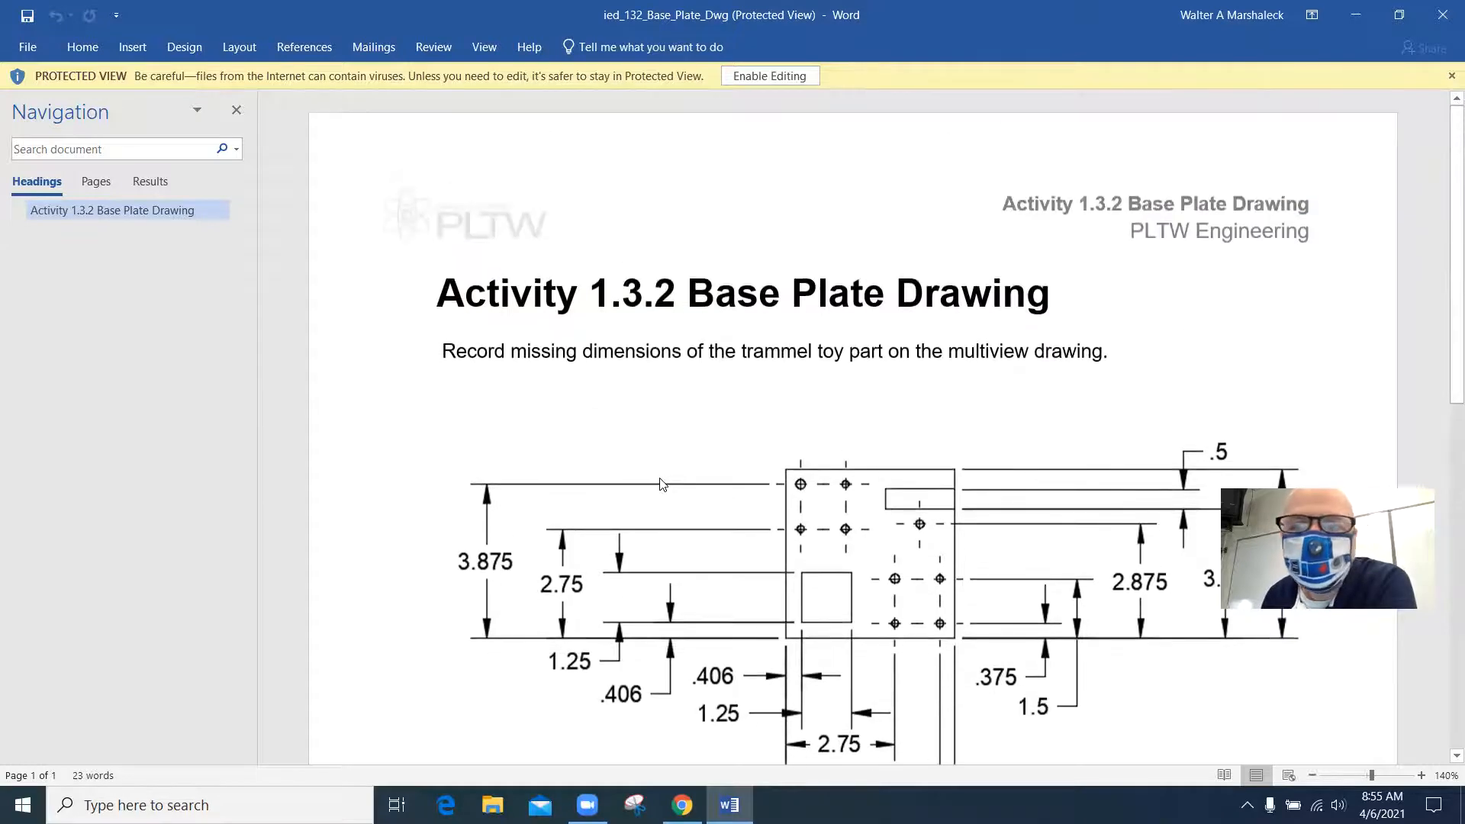
{"action": "scroll", "coordinate": [661, 487], "scroll_direction": "down", "scroll_amount": 12}
{"action": "scroll", "coordinate": [656, 481], "scroll_direction": "up", "scroll_amount": 6}
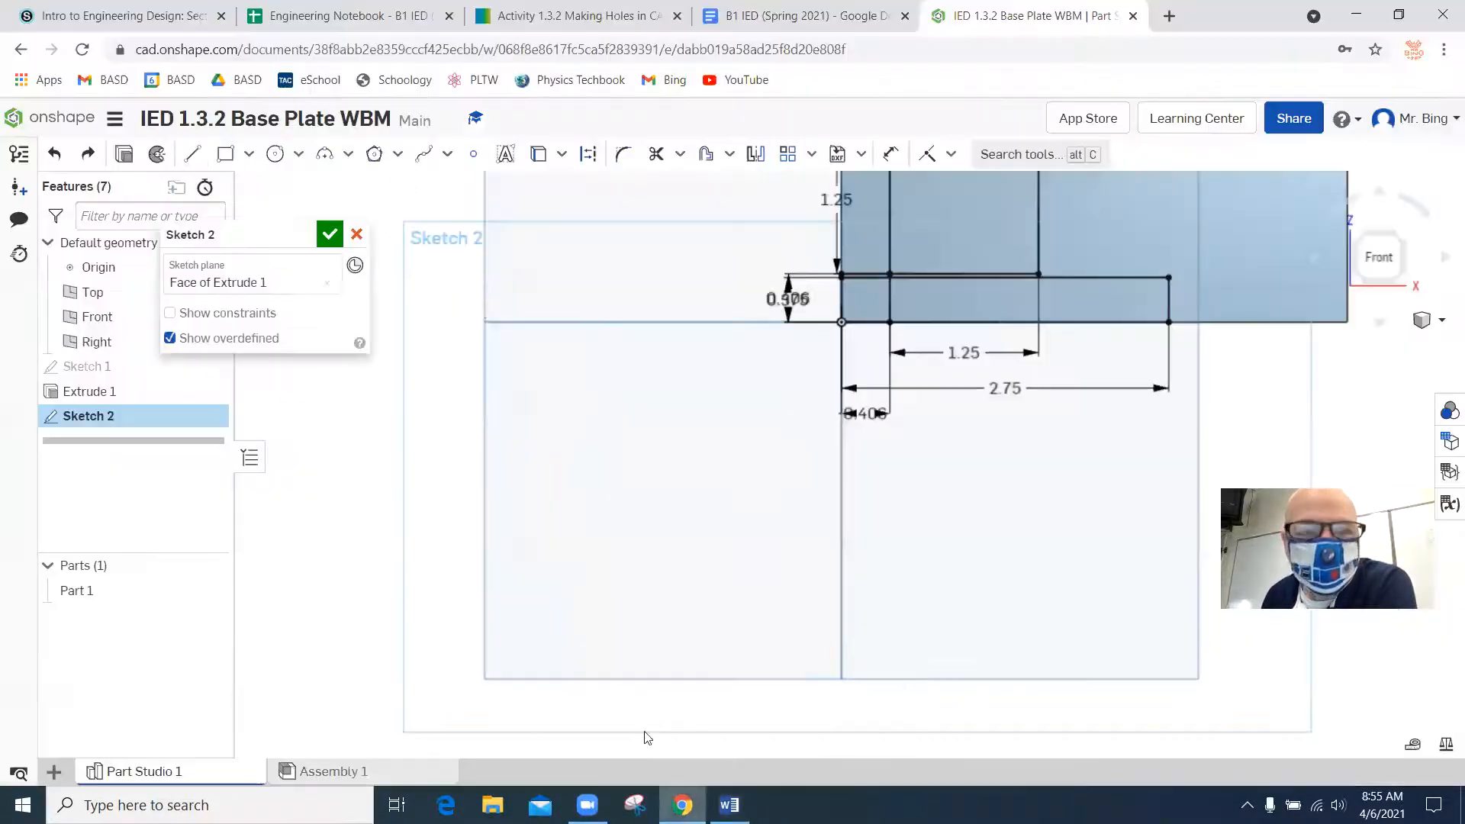
{"action": "left_click", "coordinate": [682, 805]}
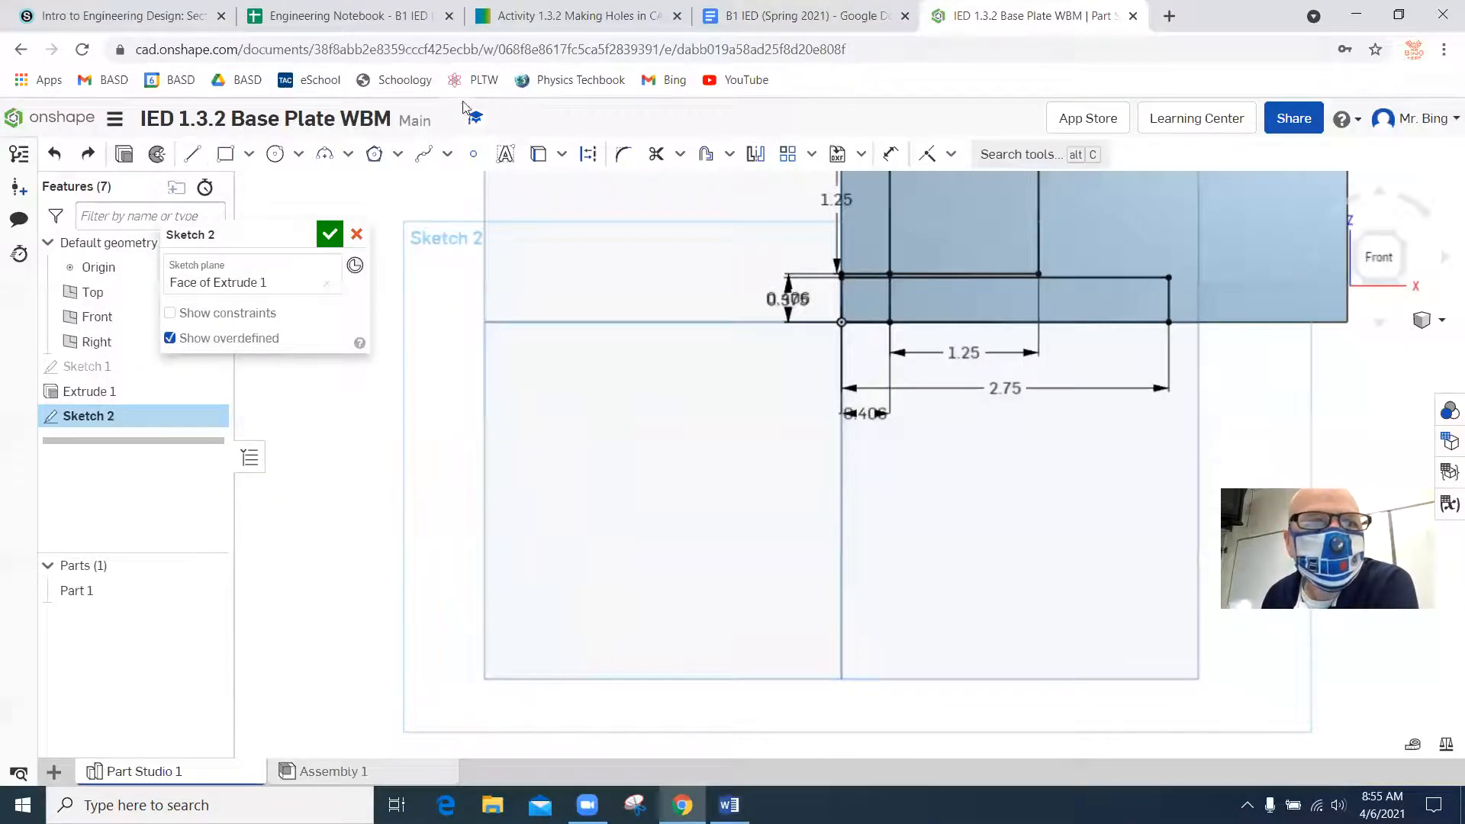
Review the base plate hole-measurement assignments on the Activity 1.3.2 web page and recheck the lower-right holes in the Word drawing.
{"action": "left_click", "coordinate": [543, 17]}
{"action": "scroll", "coordinate": [836, 458], "scroll_direction": "up", "scroll_amount": 2, "text": "ctrl"}
{"action": "scroll", "coordinate": [835, 458], "scroll_direction": "down", "scroll_amount": 2}
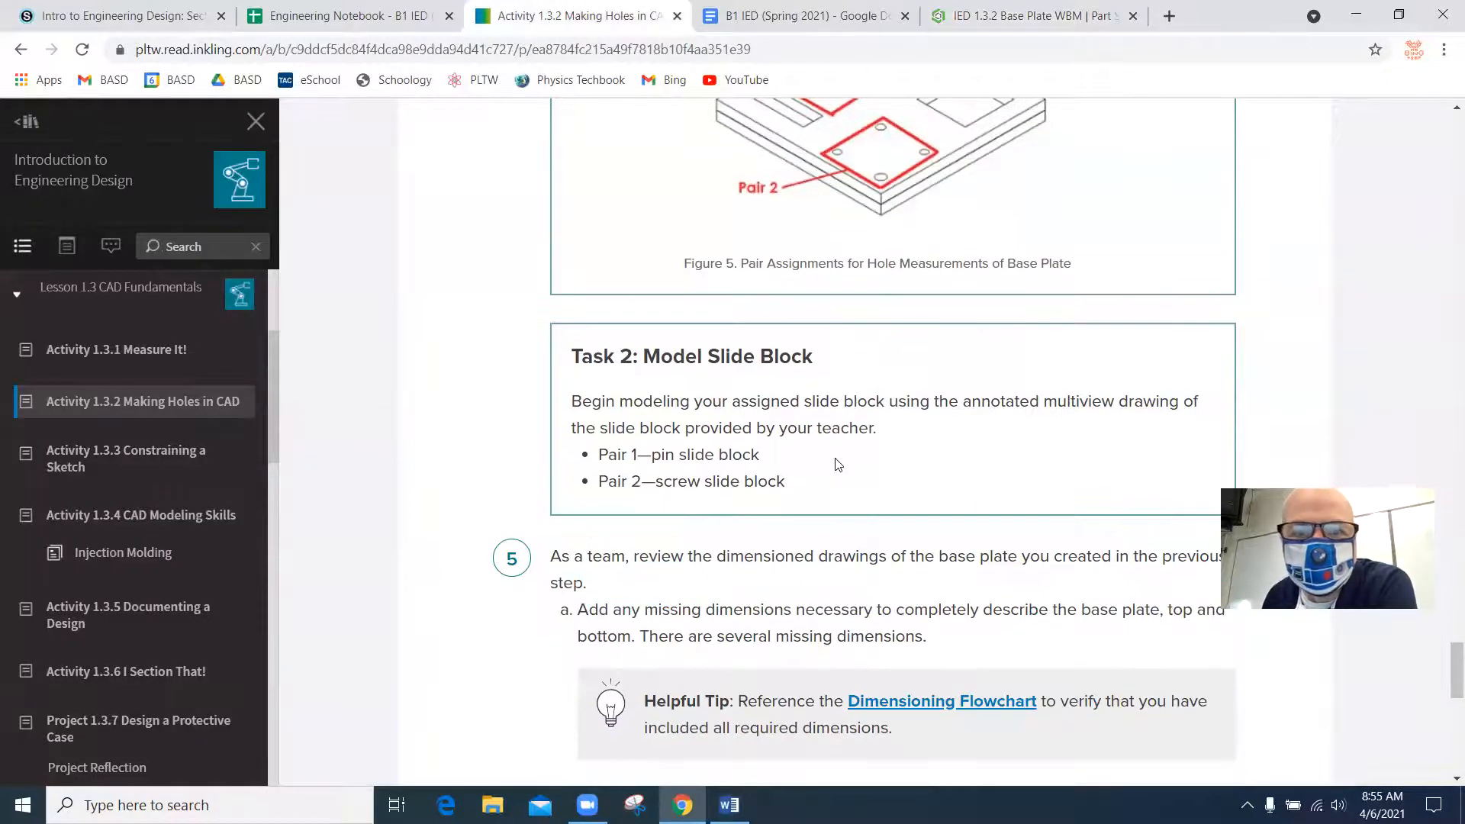
{"action": "scroll", "coordinate": [839, 464], "scroll_direction": "up", "scroll_amount": 8}
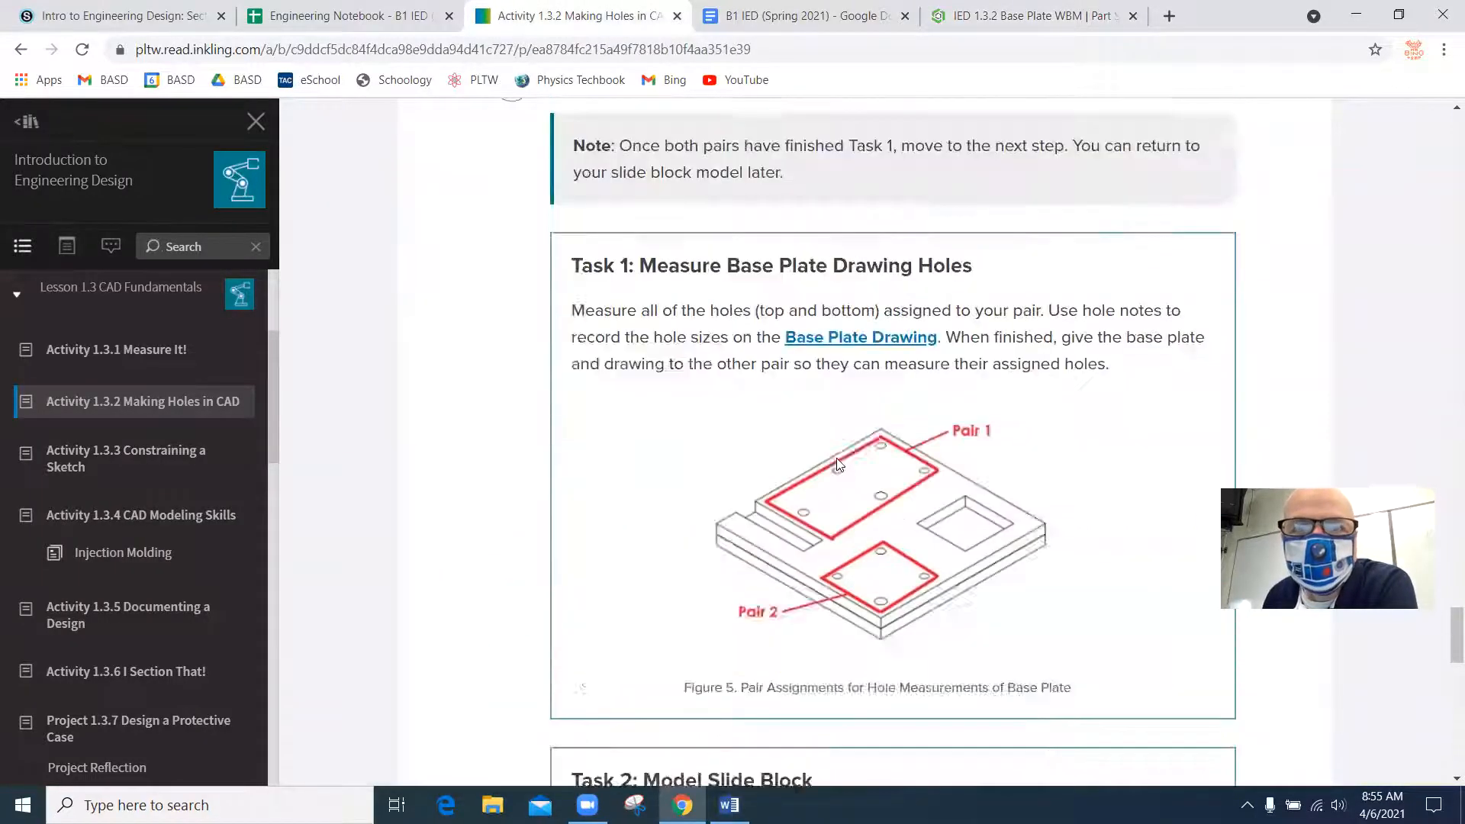
{"action": "scroll", "coordinate": [839, 464], "scroll_direction": "down", "scroll_amount": 3}
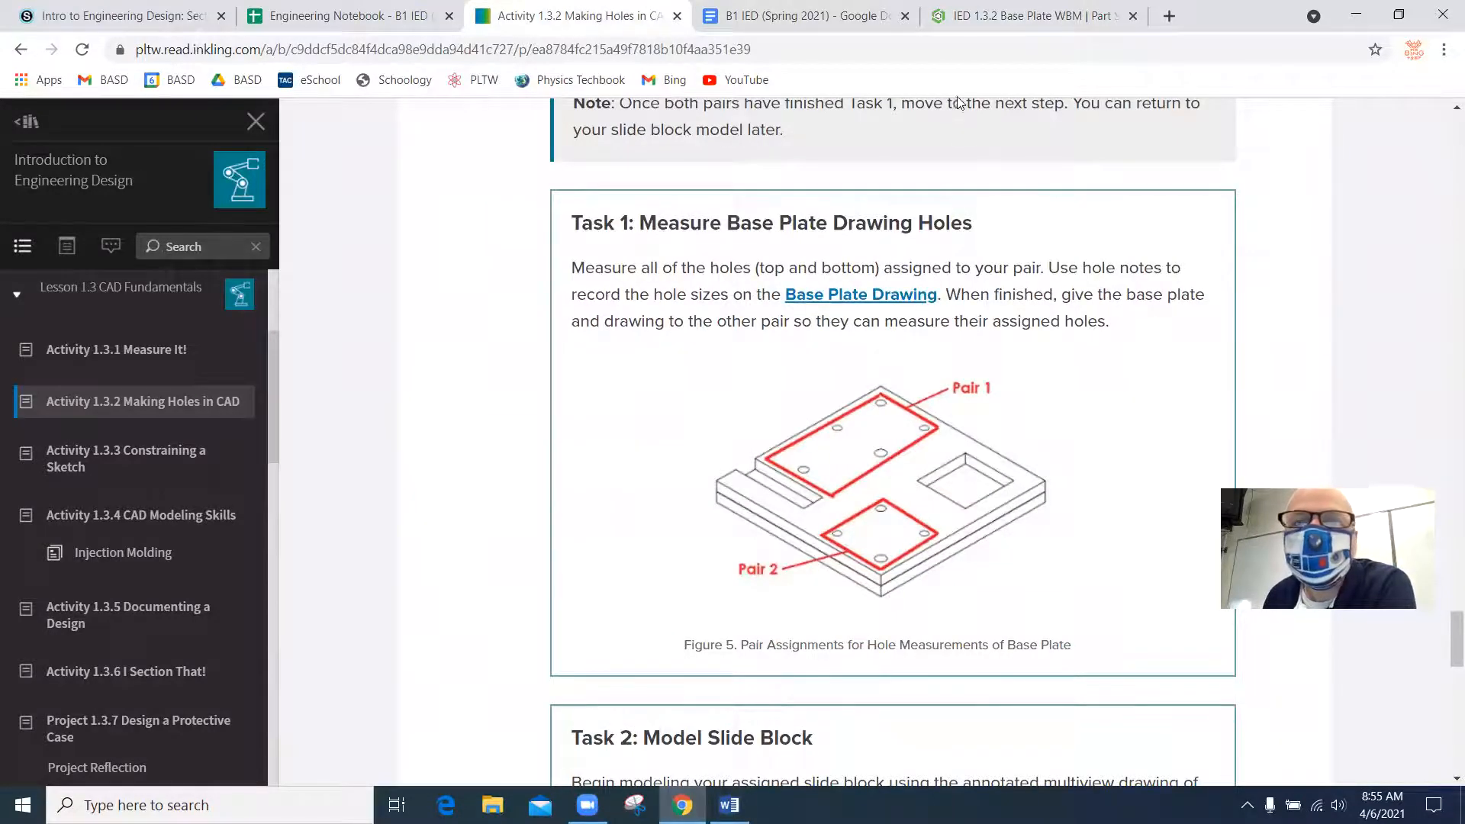
{"action": "left_click", "coordinate": [965, 17]}
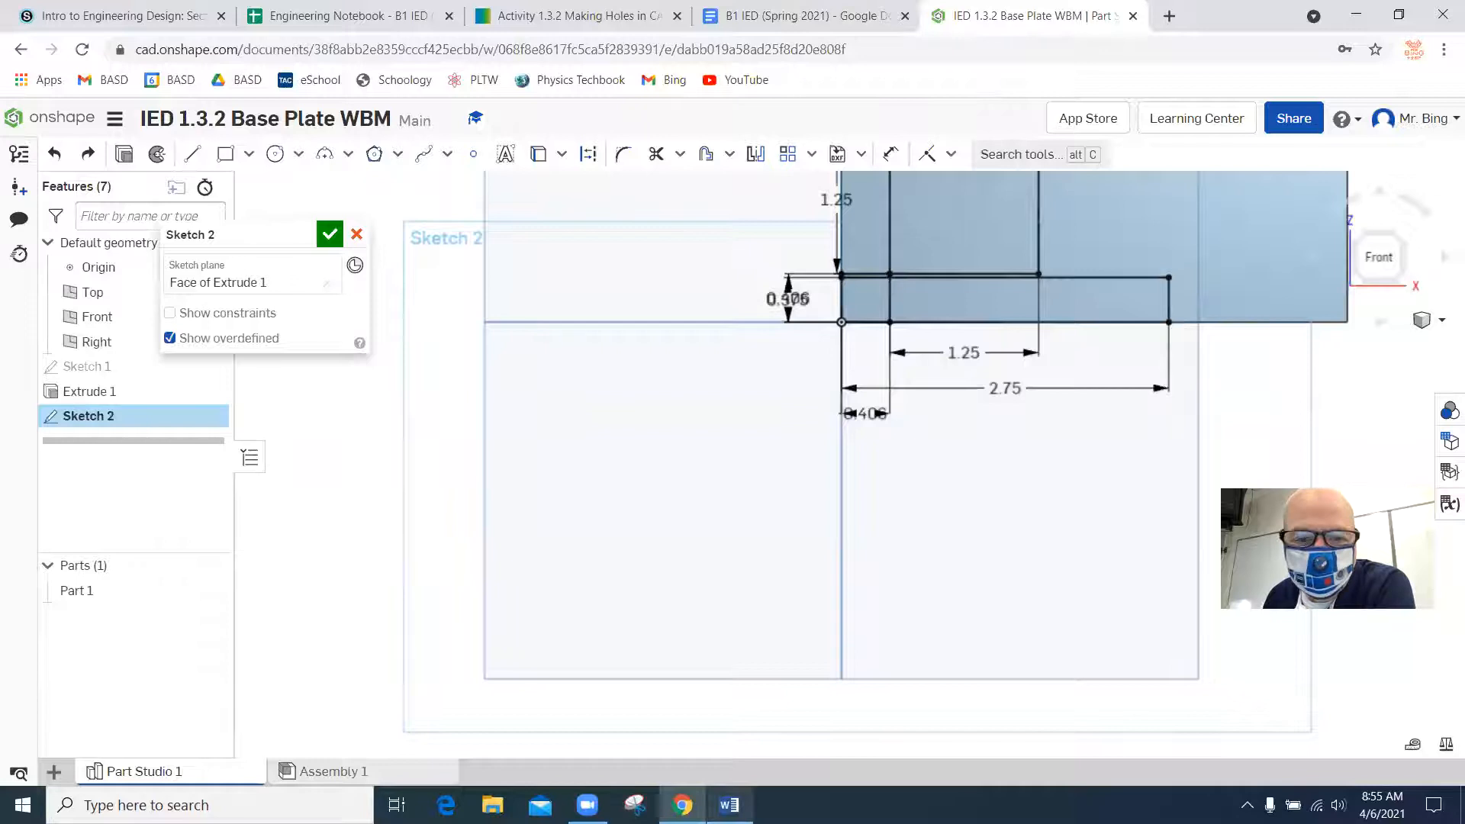
{"action": "left_click", "coordinate": [728, 805]}
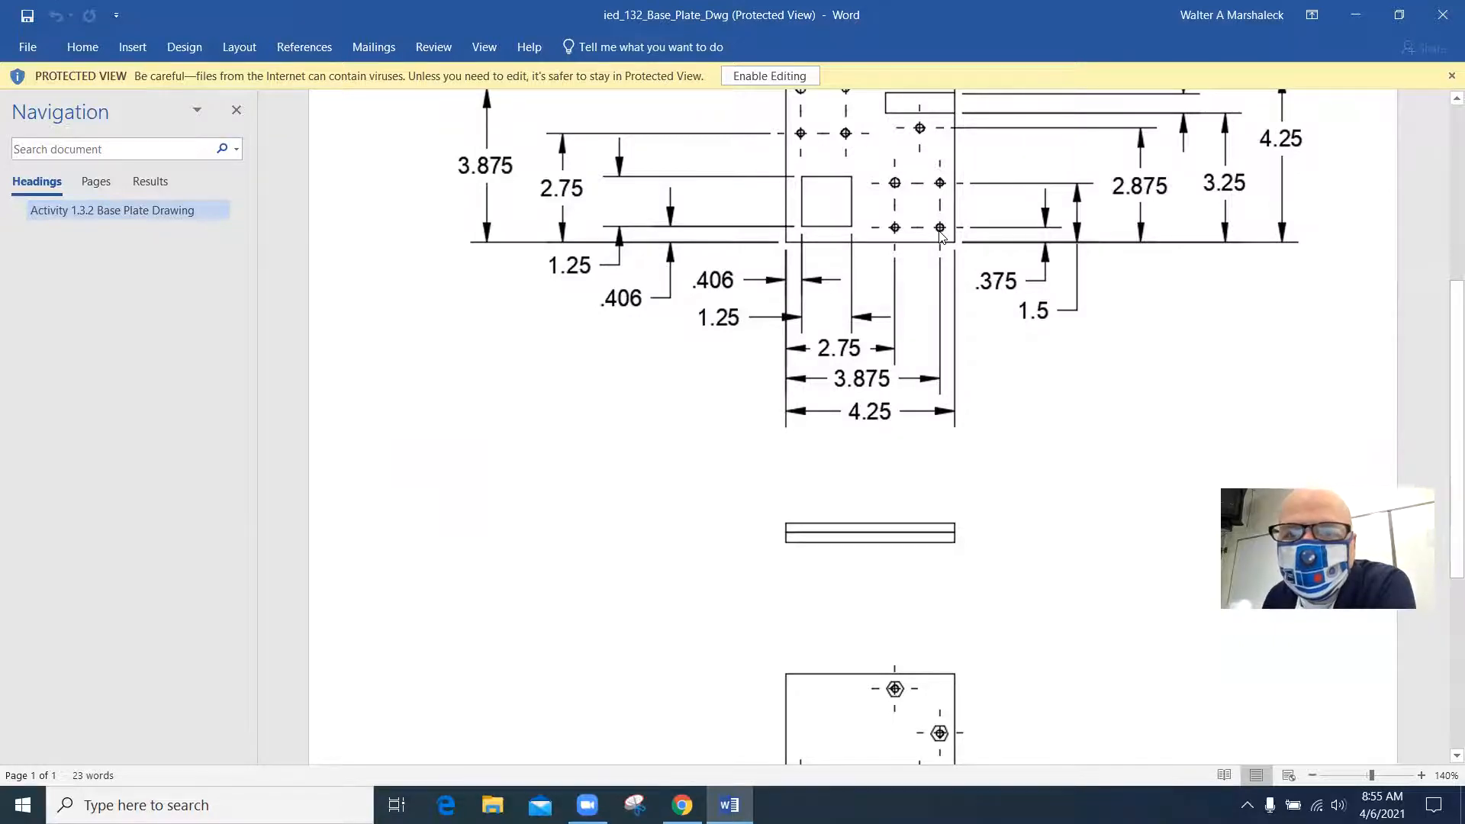
{"action": "left_click", "coordinate": [682, 804]}
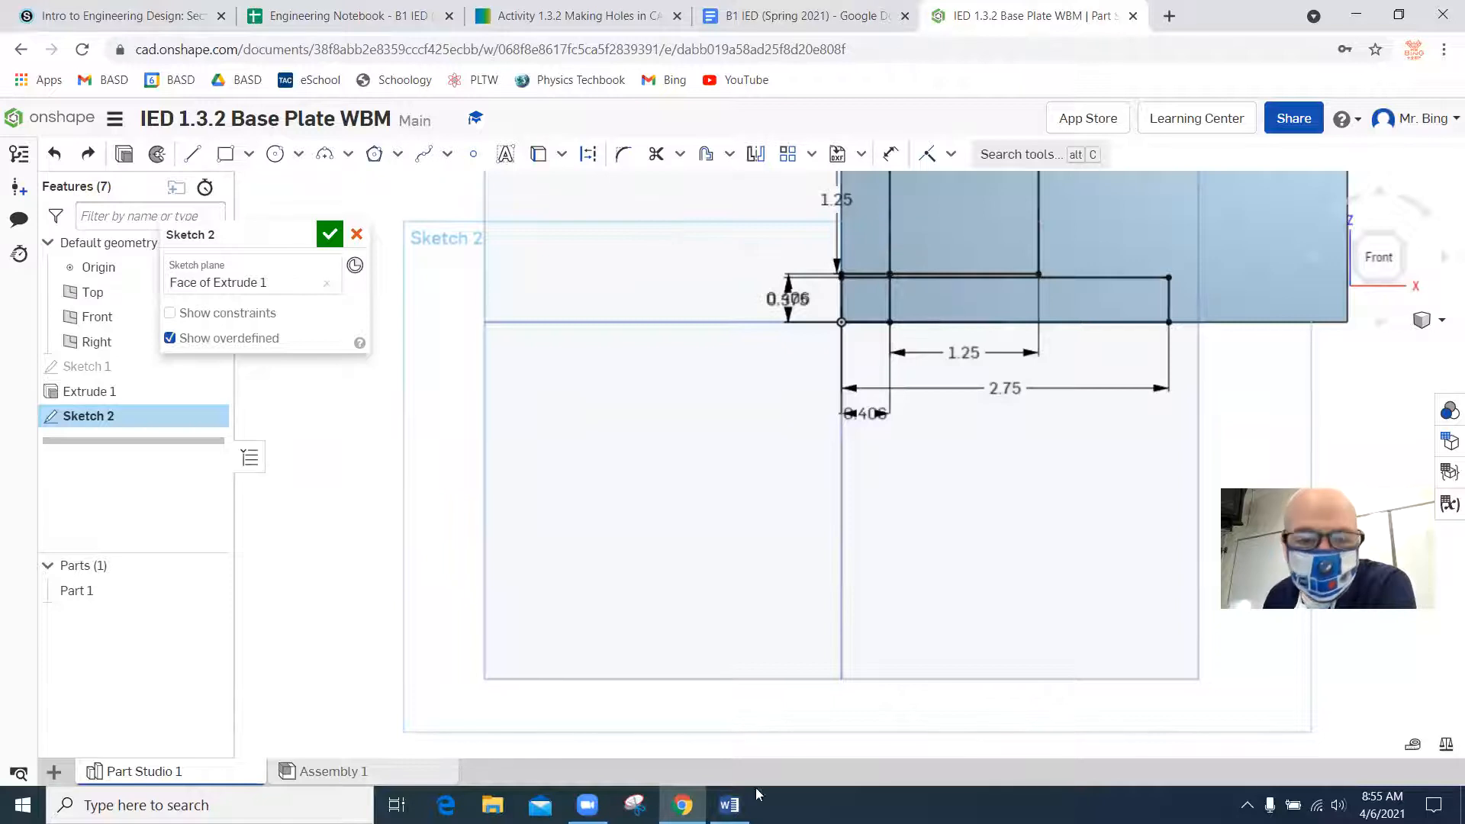
Try a 0.125 in diameter circle centered on the upper-right corner of the 2.75 in wide rectangle, and undo it.
{"action": "left_click", "coordinate": [275, 154]}
{"action": "left_click", "coordinate": [1168, 277]}
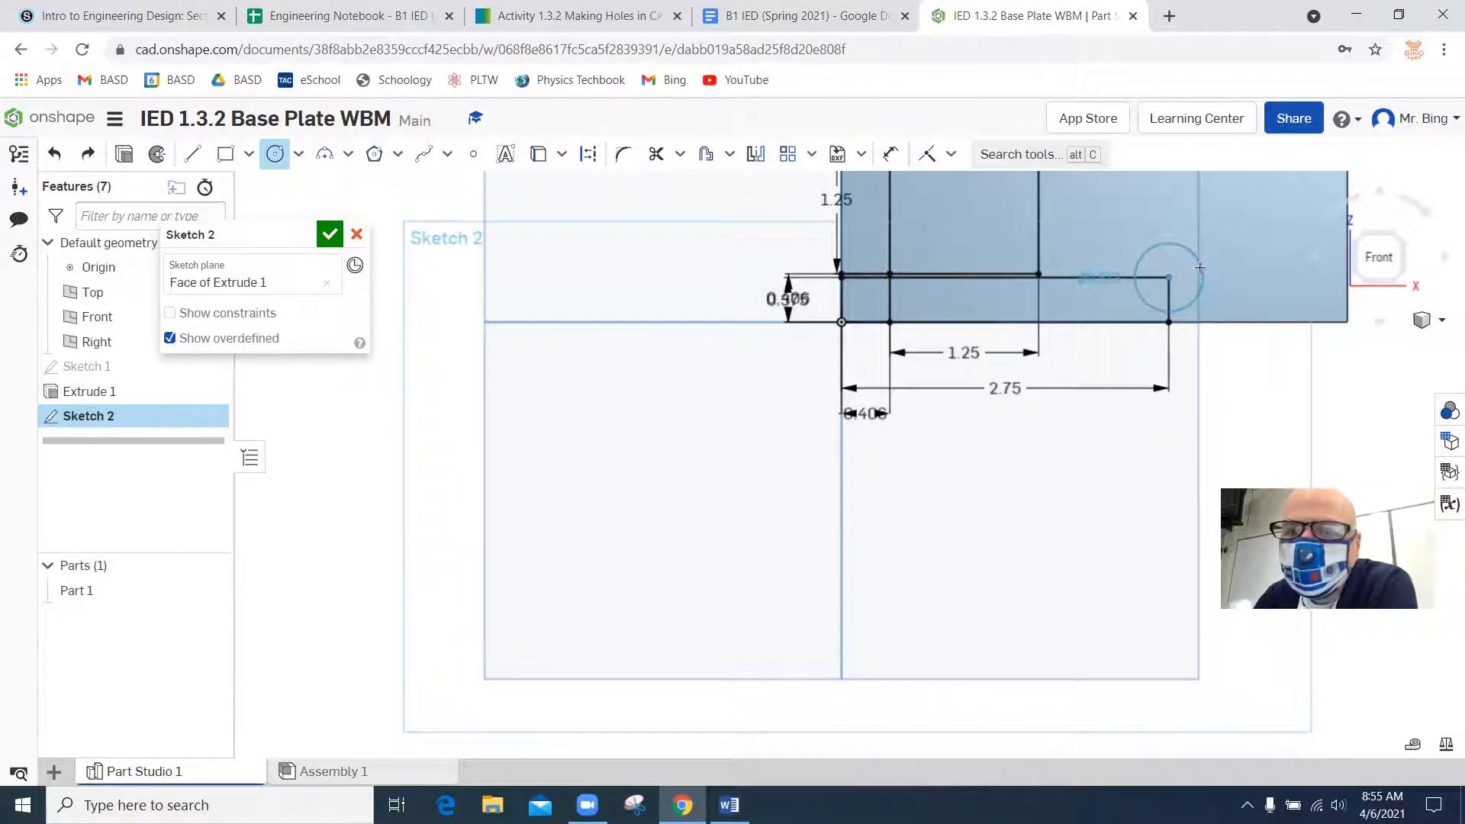
{"action": "left_click", "coordinate": [1259, 273]}
{"action": "key", "text": "Return"}
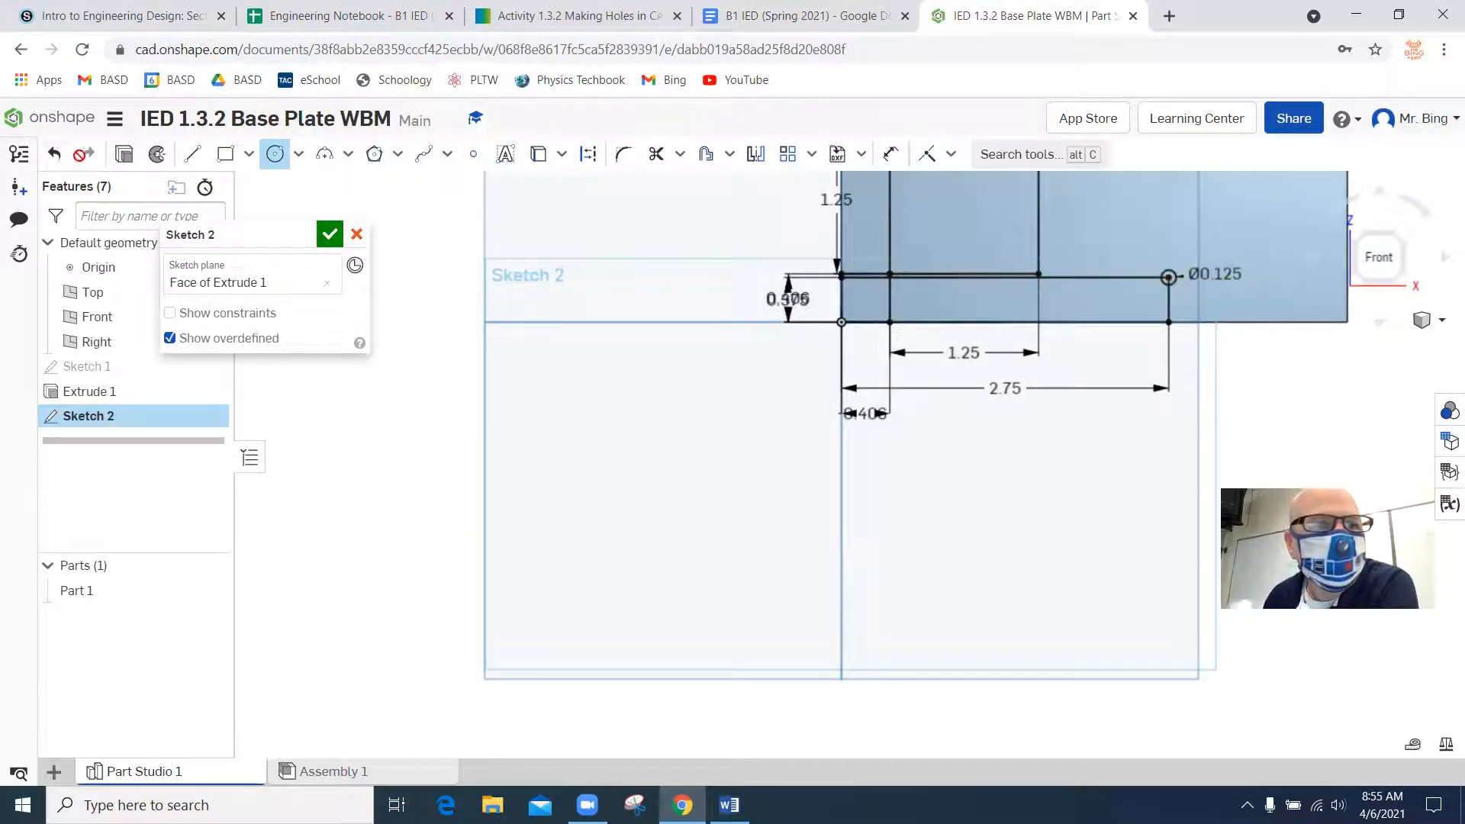
{"action": "left_click", "coordinate": [50, 154]}
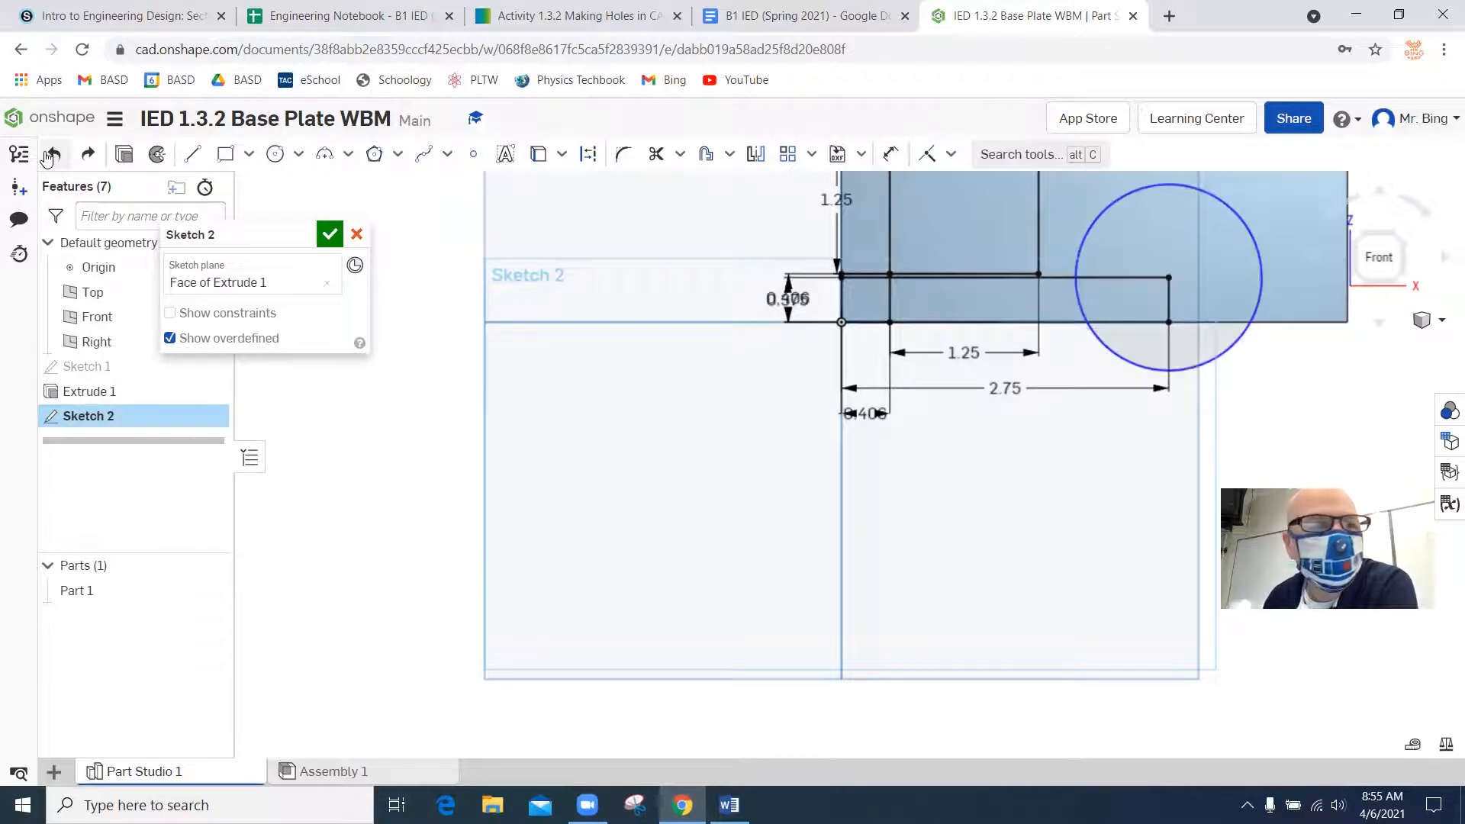
{"action": "left_click", "coordinate": [49, 155]}
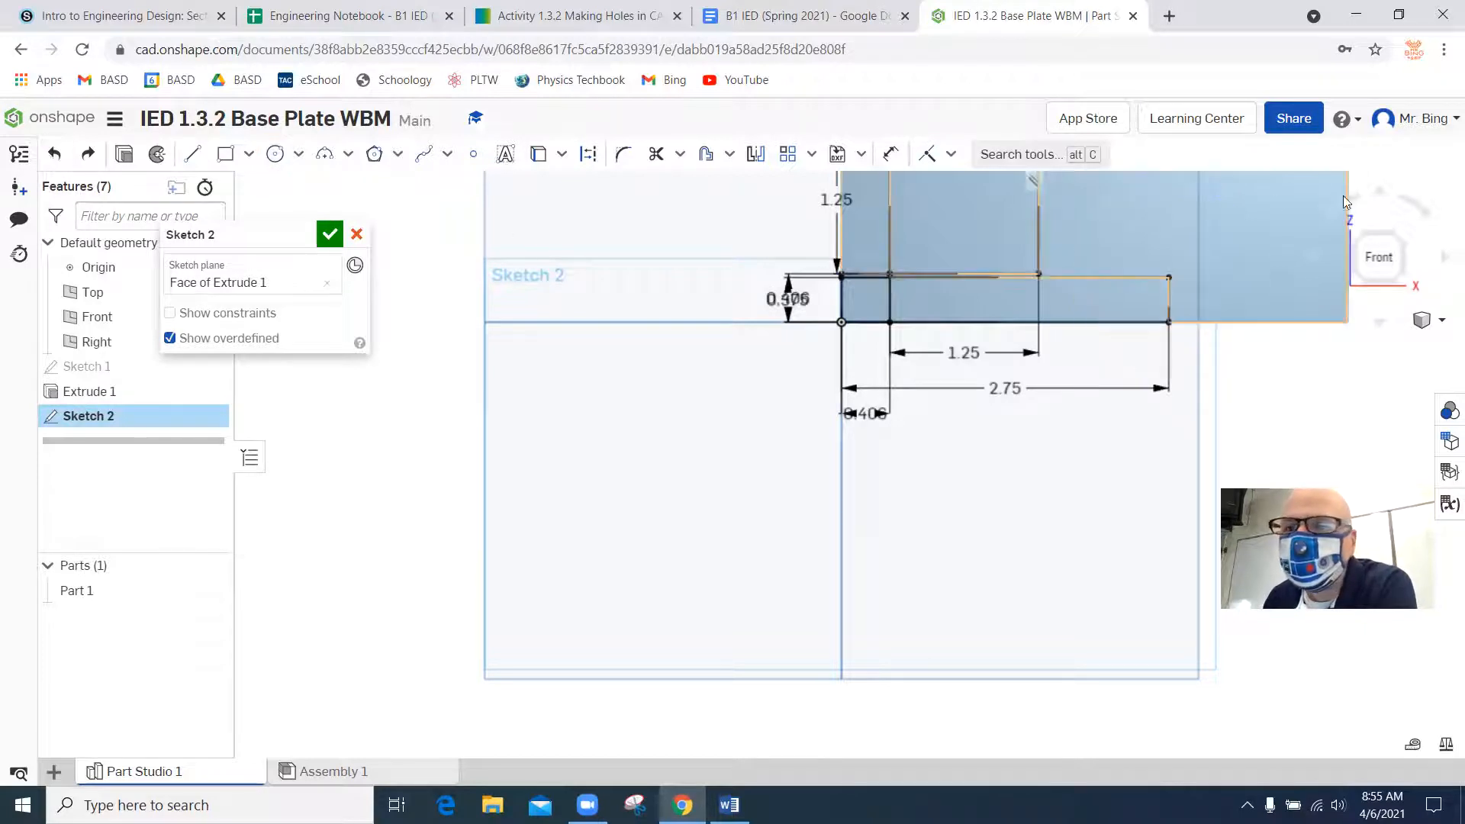
Finish the sketch and start a Hole feature at the upper-right corner of the 2.75 in wide rectangle.
{"action": "left_click", "coordinate": [1396, 242]}
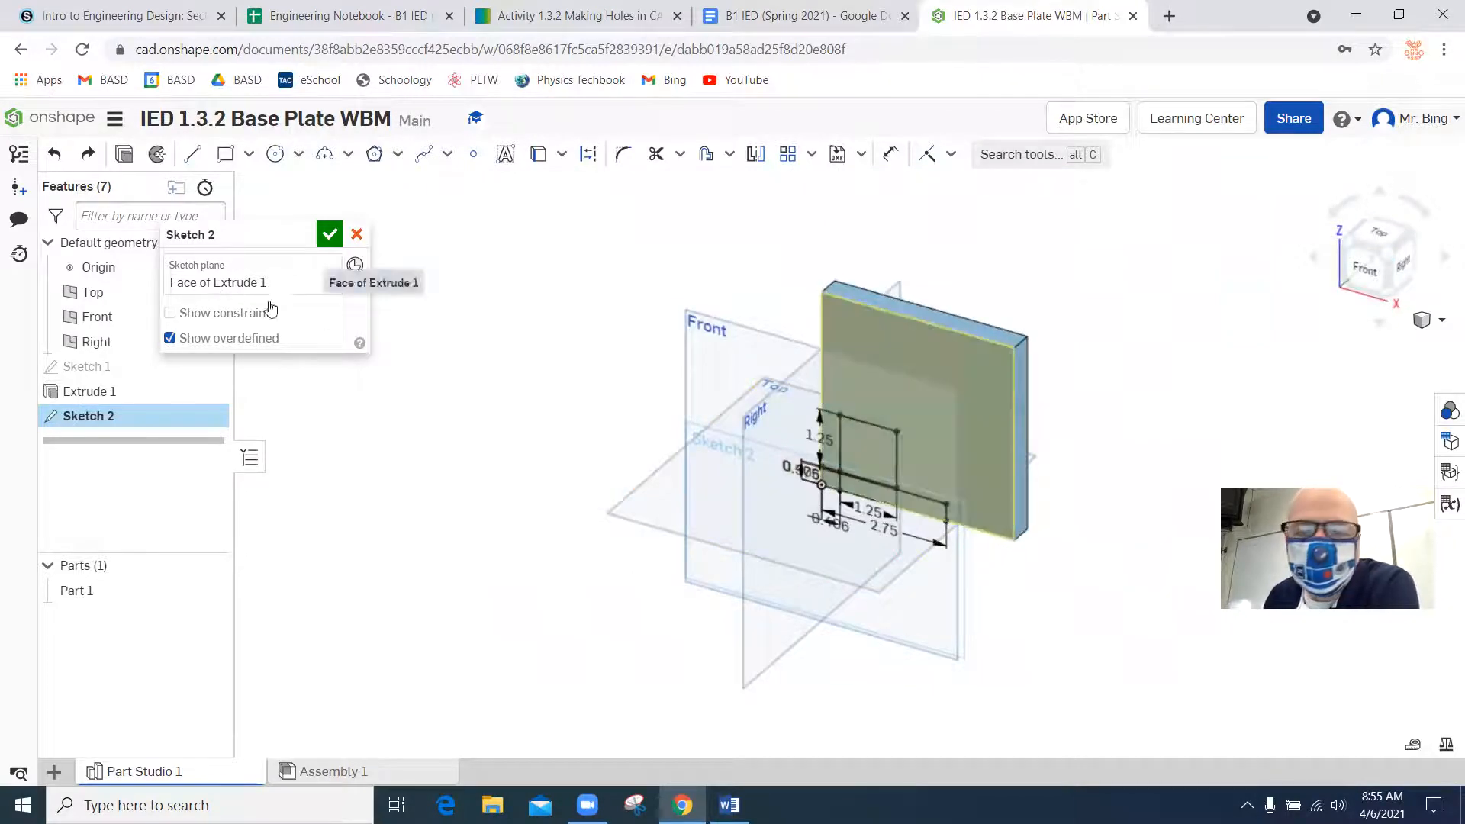
{"action": "scroll", "coordinate": [946, 561], "scroll_direction": "down", "scroll_amount": 2}
{"action": "scroll", "coordinate": [946, 561], "scroll_direction": "up", "scroll_amount": 5}
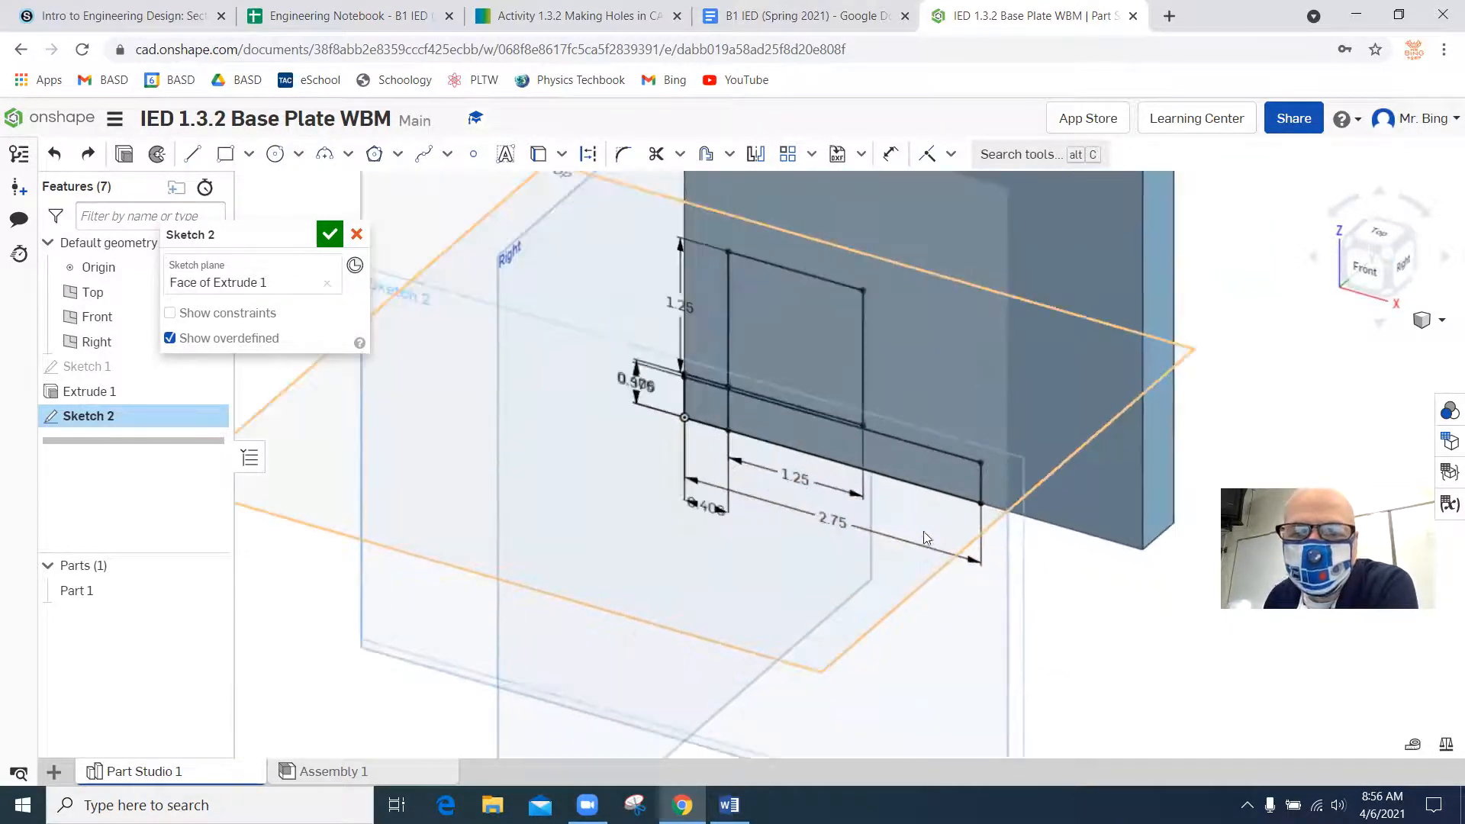
{"action": "left_click", "coordinate": [329, 234]}
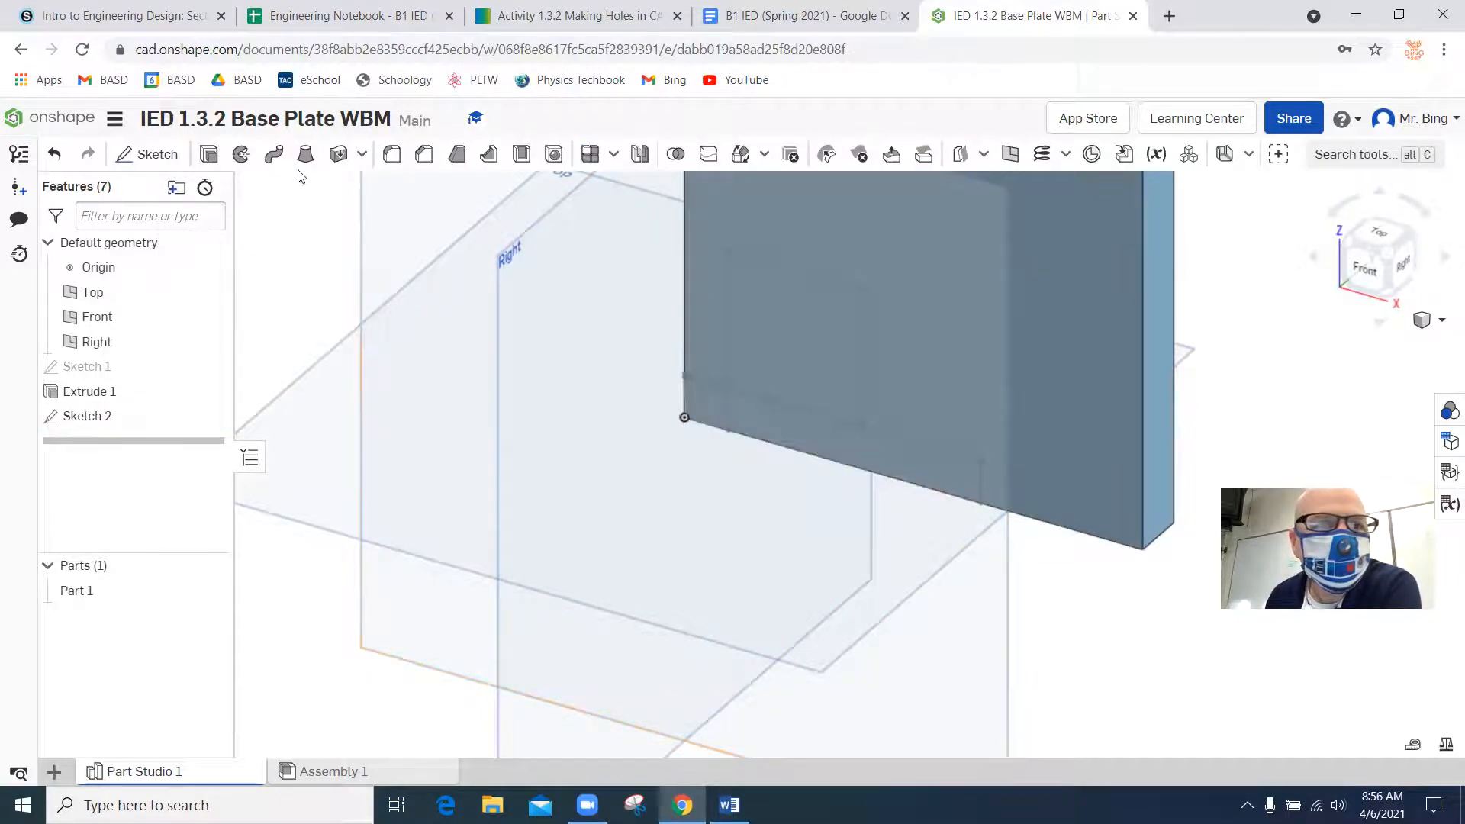
{"action": "left_click", "coordinate": [554, 154]}
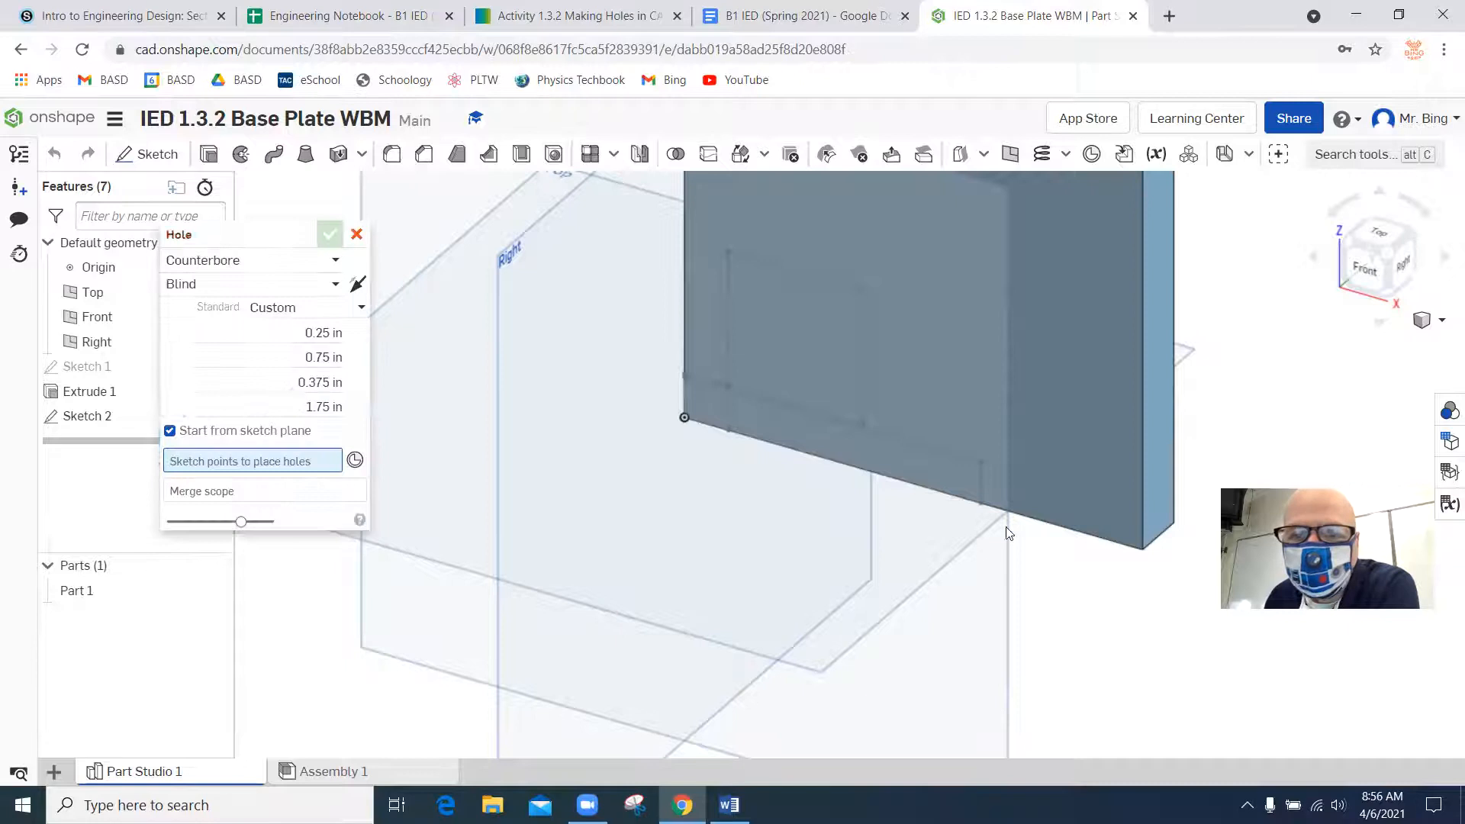
{"action": "left_click", "coordinate": [979, 462]}
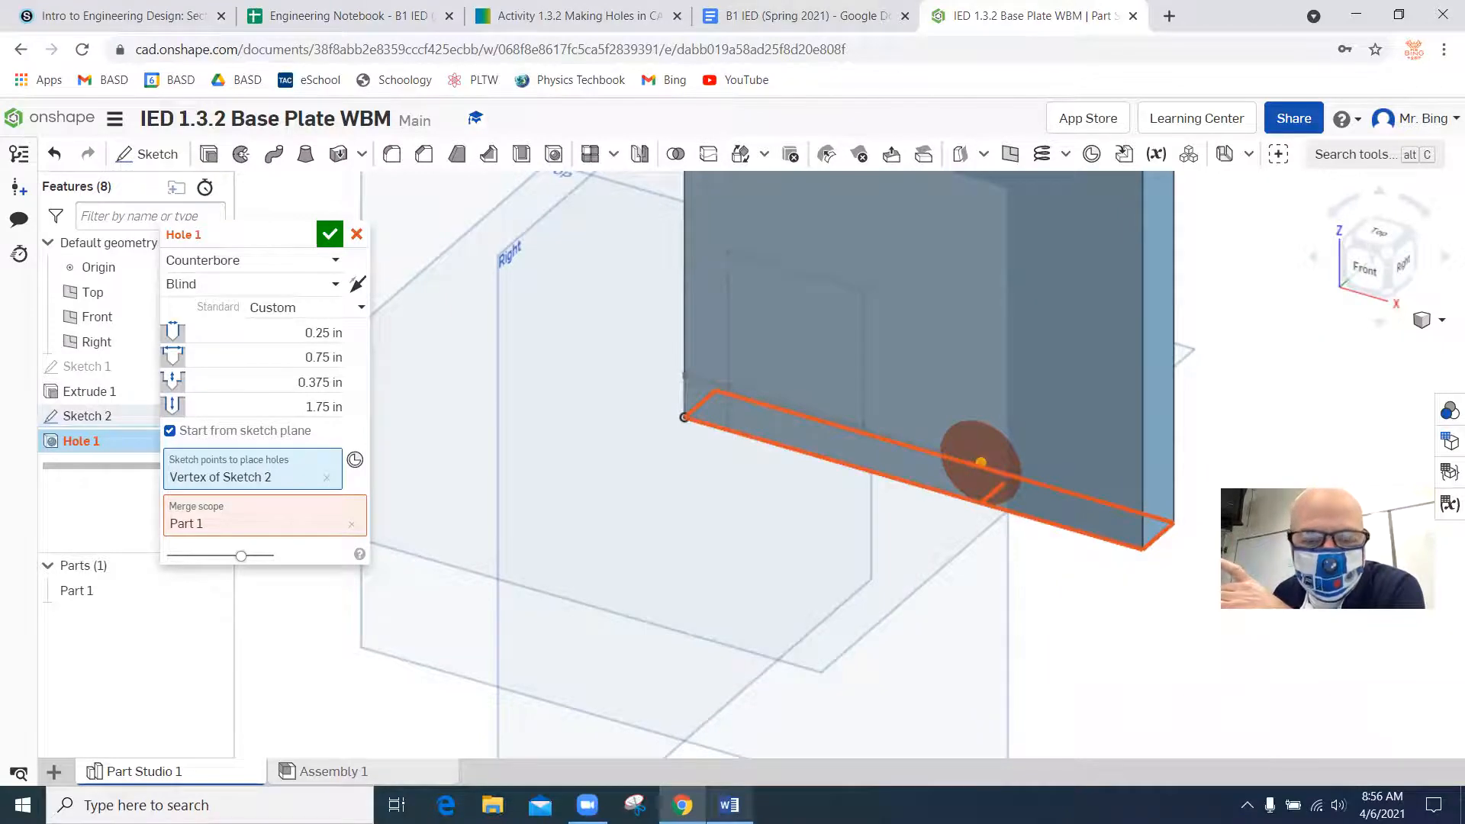
Check the holes in the Word drawing and set the Onshape hole's depth to 0.25 in.
{"action": "left_click", "coordinate": [728, 805]}
{"action": "scroll", "coordinate": [815, 508], "scroll_direction": "up", "scroll_amount": 1}
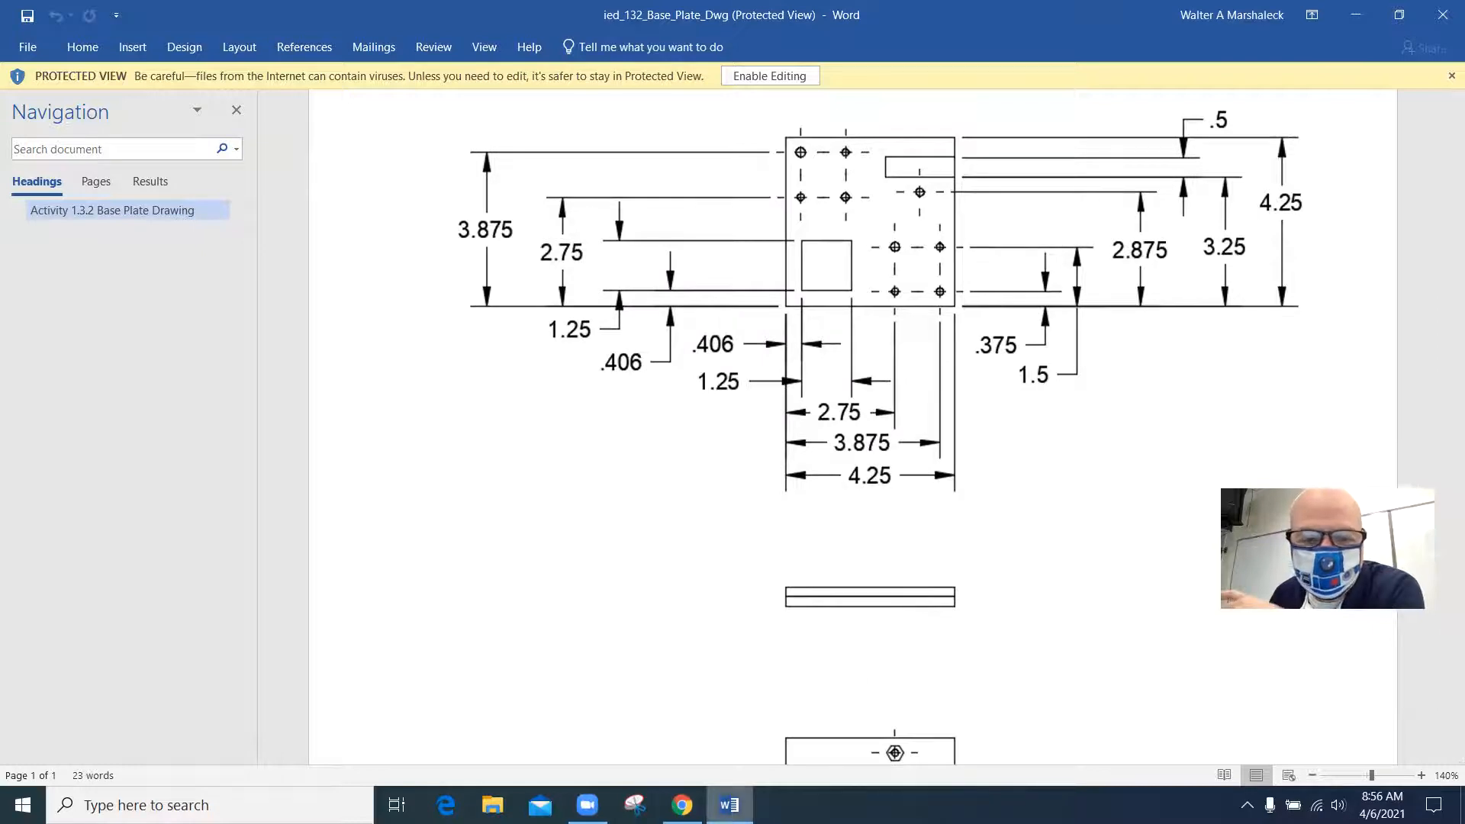
{"action": "left_click", "coordinate": [681, 805]}
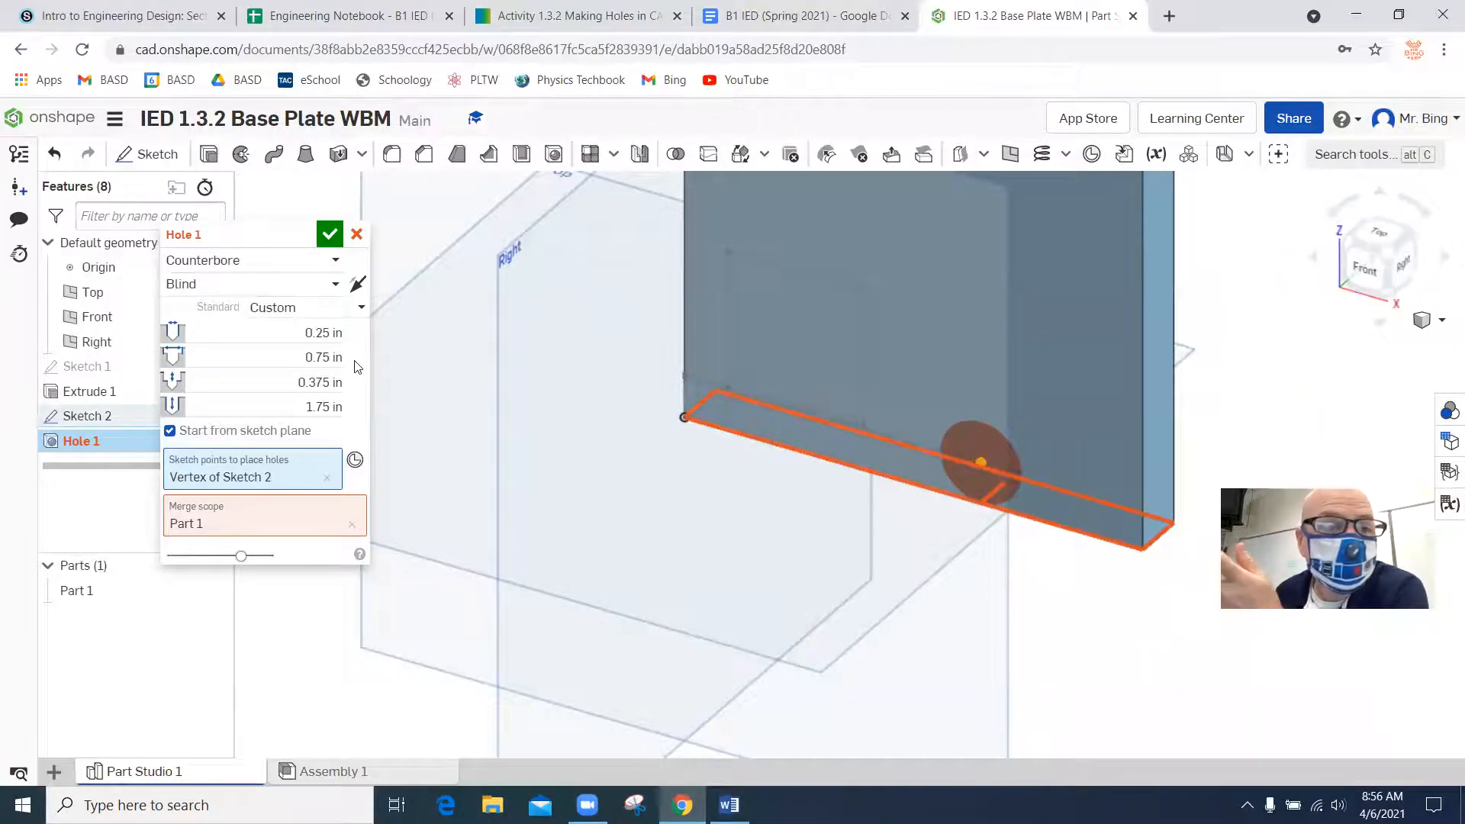
{"action": "left_click", "coordinate": [311, 406]}
{"action": "type", "text": "25"}
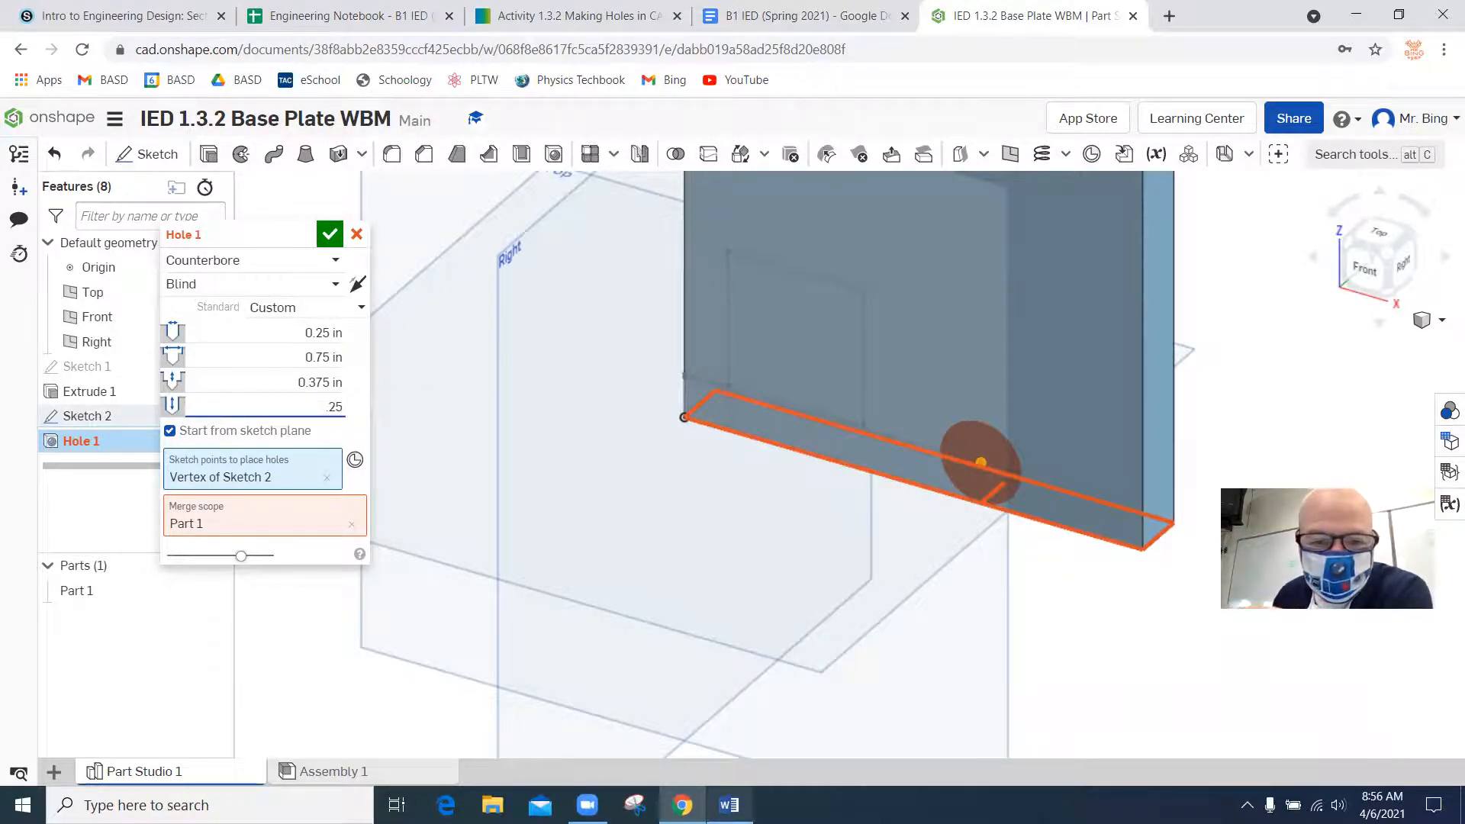
{"action": "left_click", "coordinate": [728, 805]}
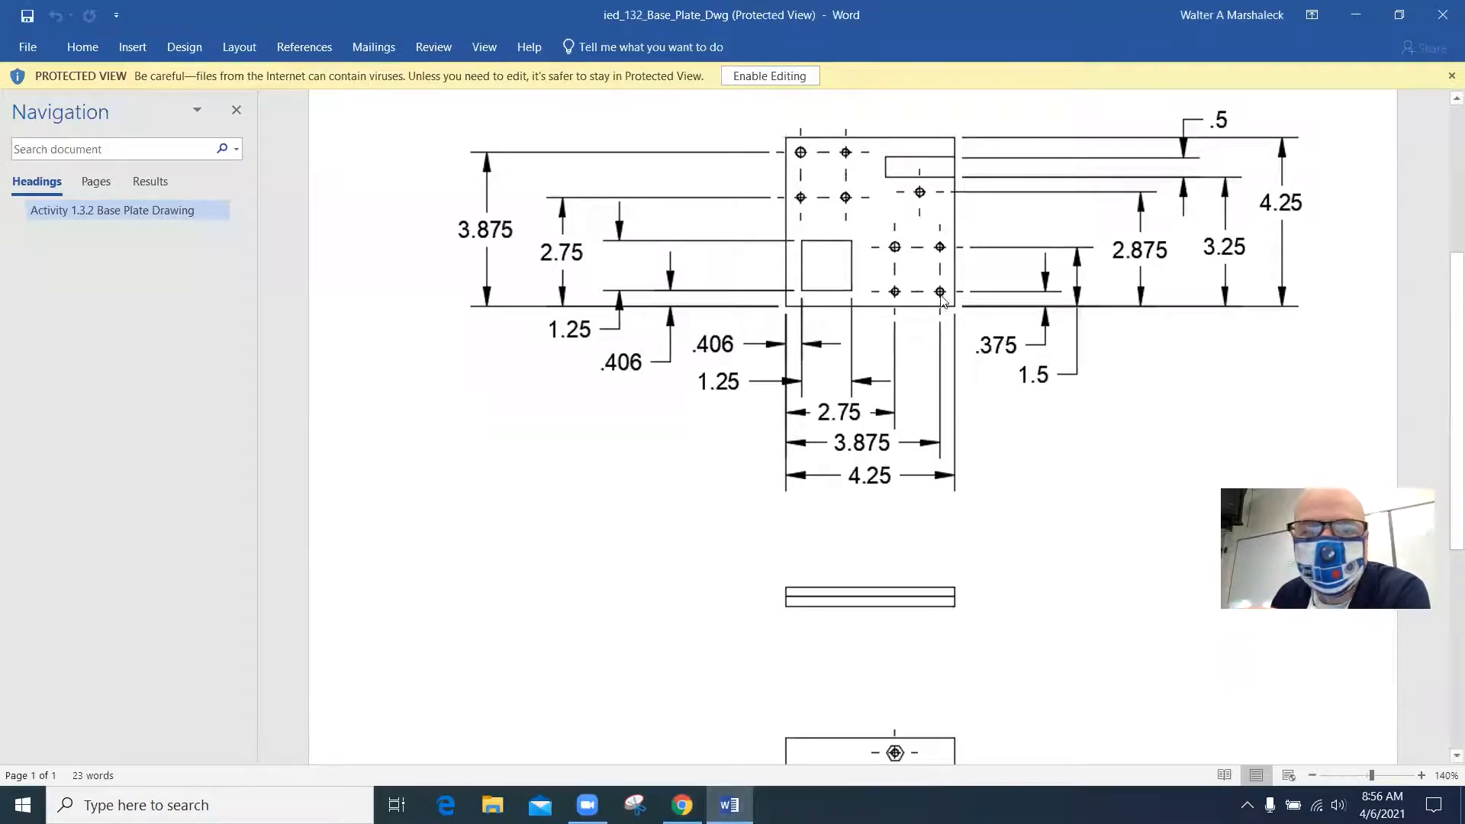
{"action": "left_click", "coordinate": [681, 805]}
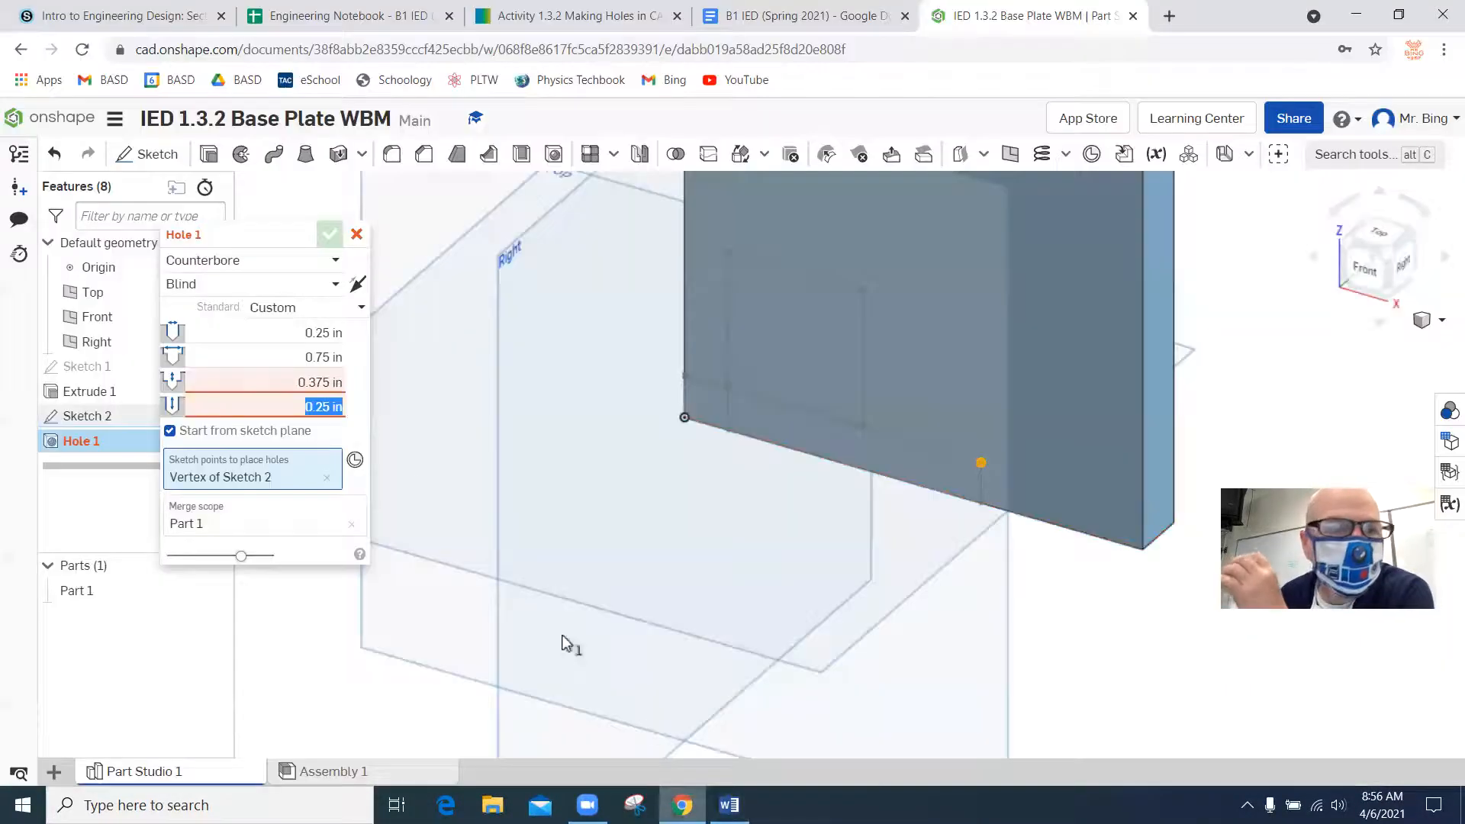
Make the hole a Simple, Blind hole with a diameter of 0.125 in and accept the feature.
{"action": "left_click", "coordinate": [249, 262]}
{"action": "left_click", "coordinate": [264, 288]}
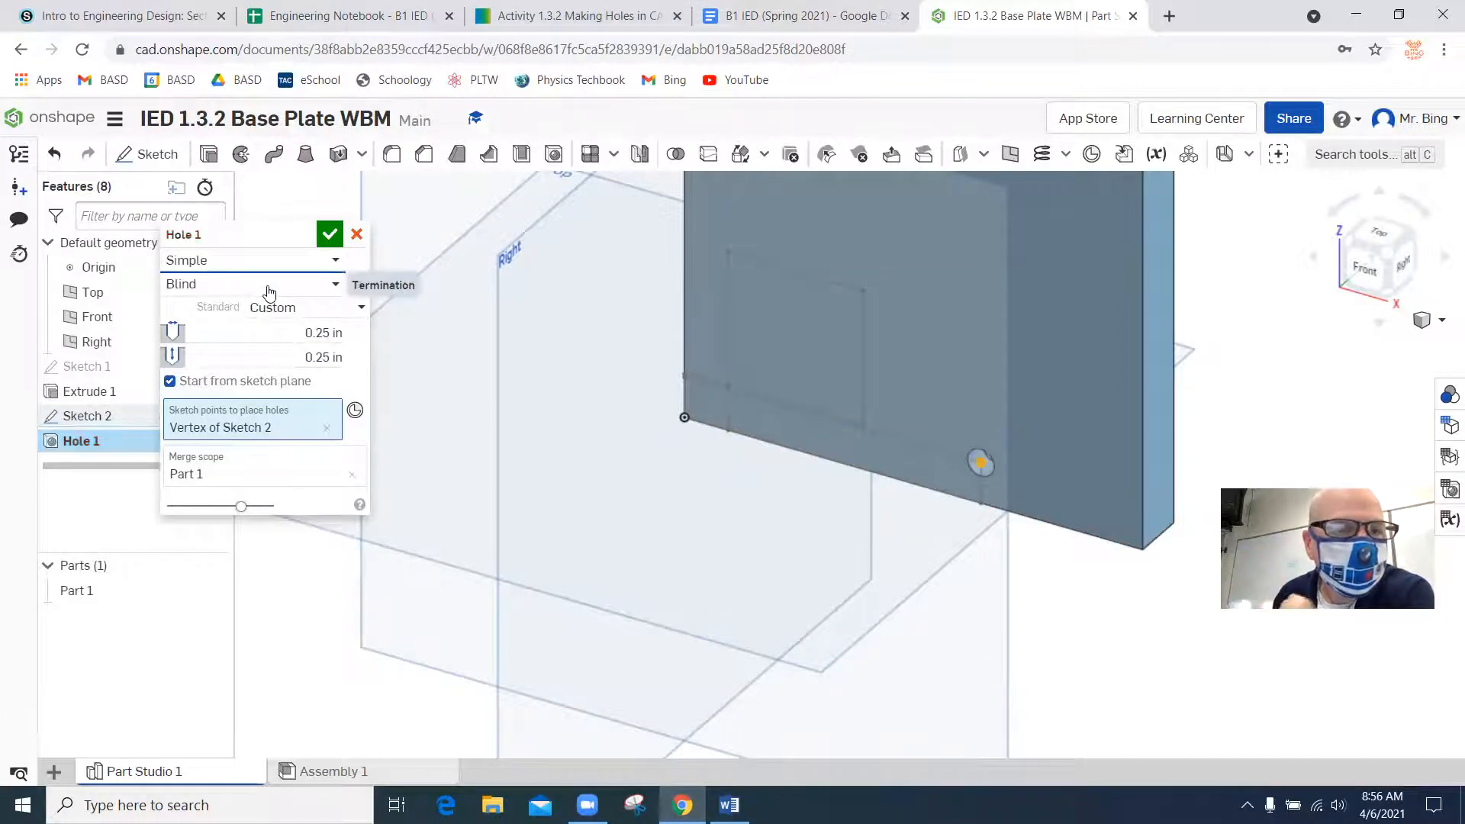
{"action": "left_click", "coordinate": [269, 289]}
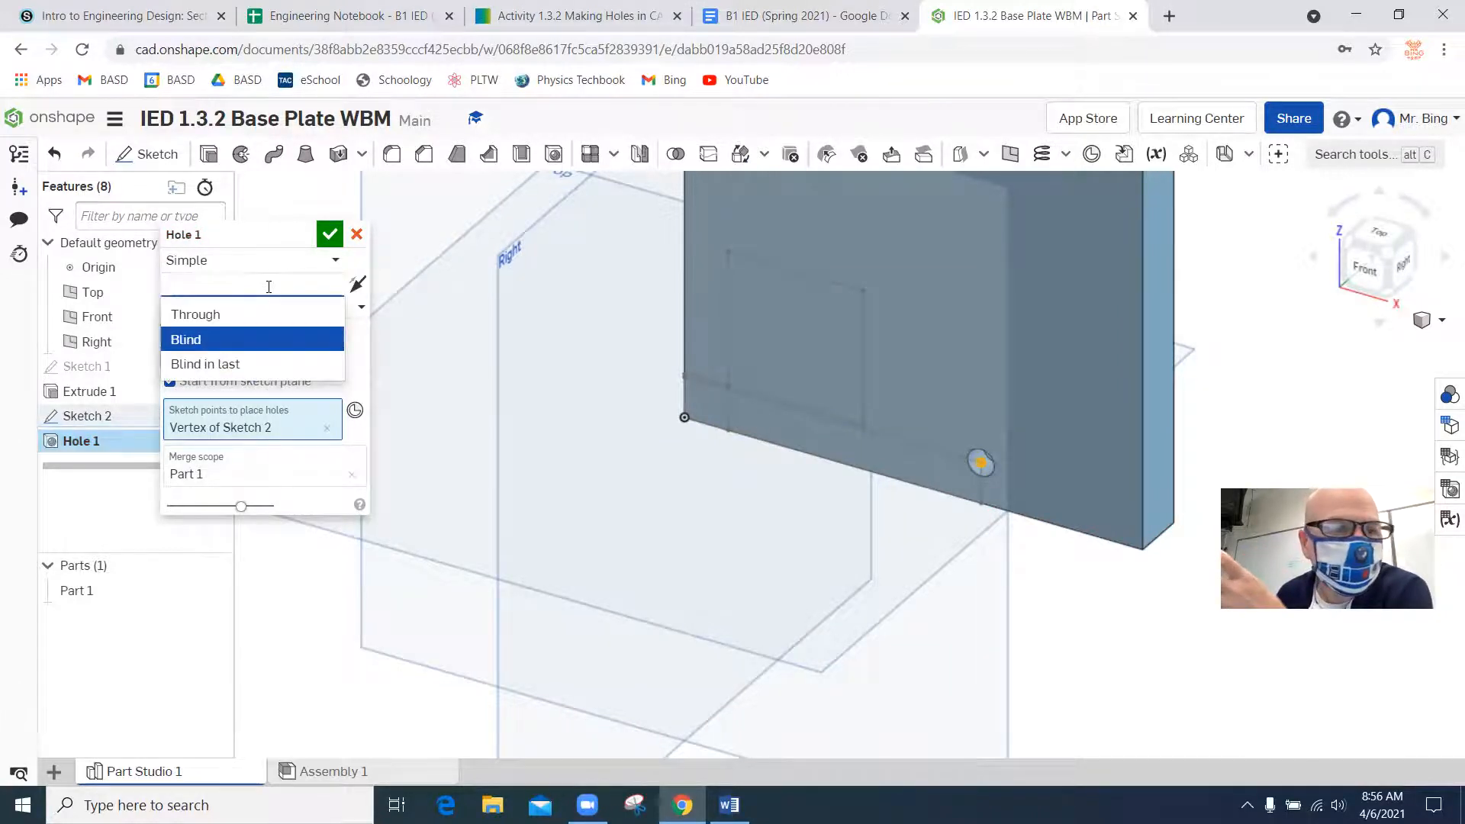
{"action": "left_click", "coordinate": [195, 348]}
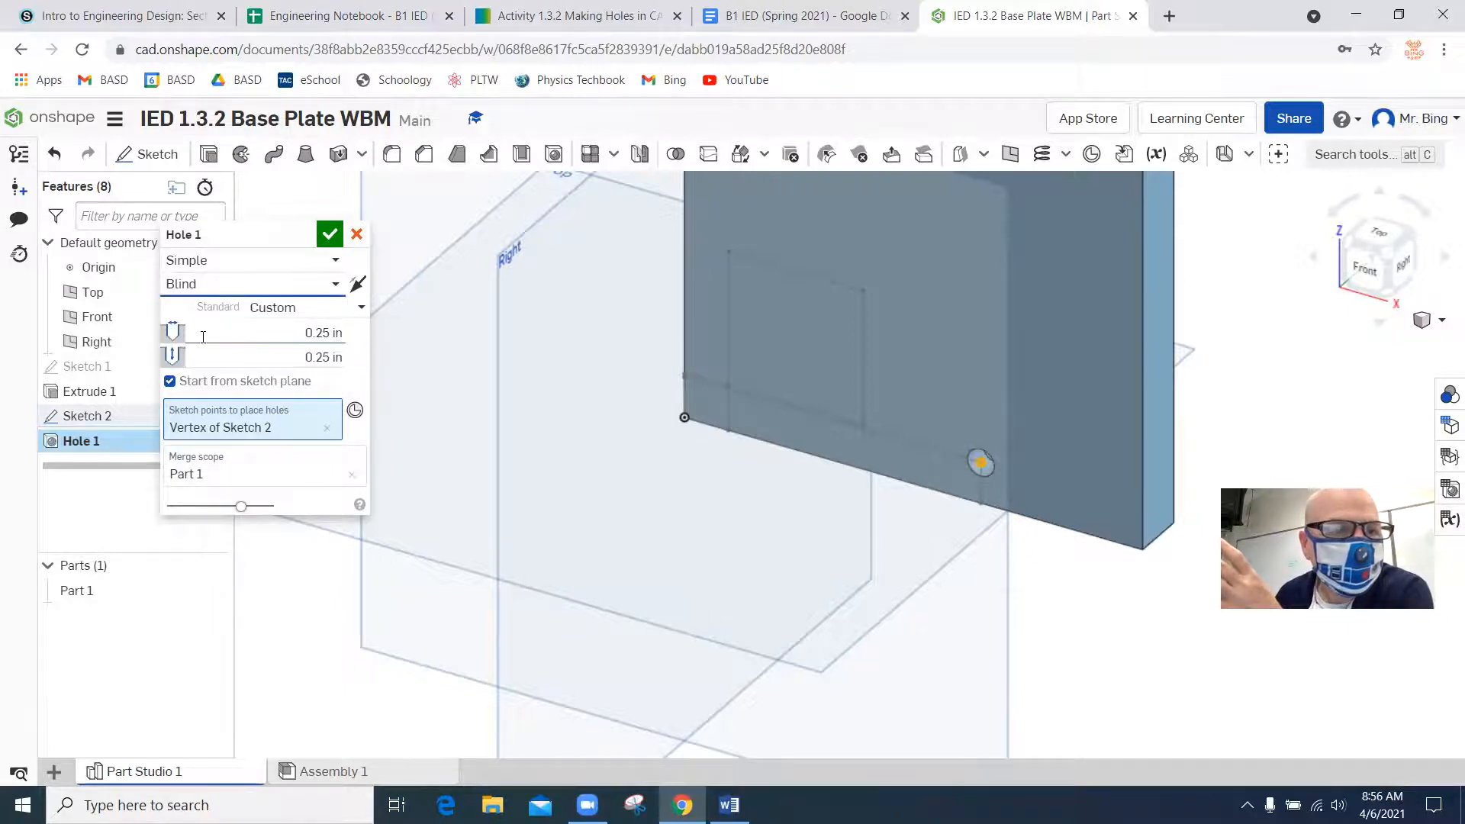
{"action": "left_click", "coordinate": [319, 332]}
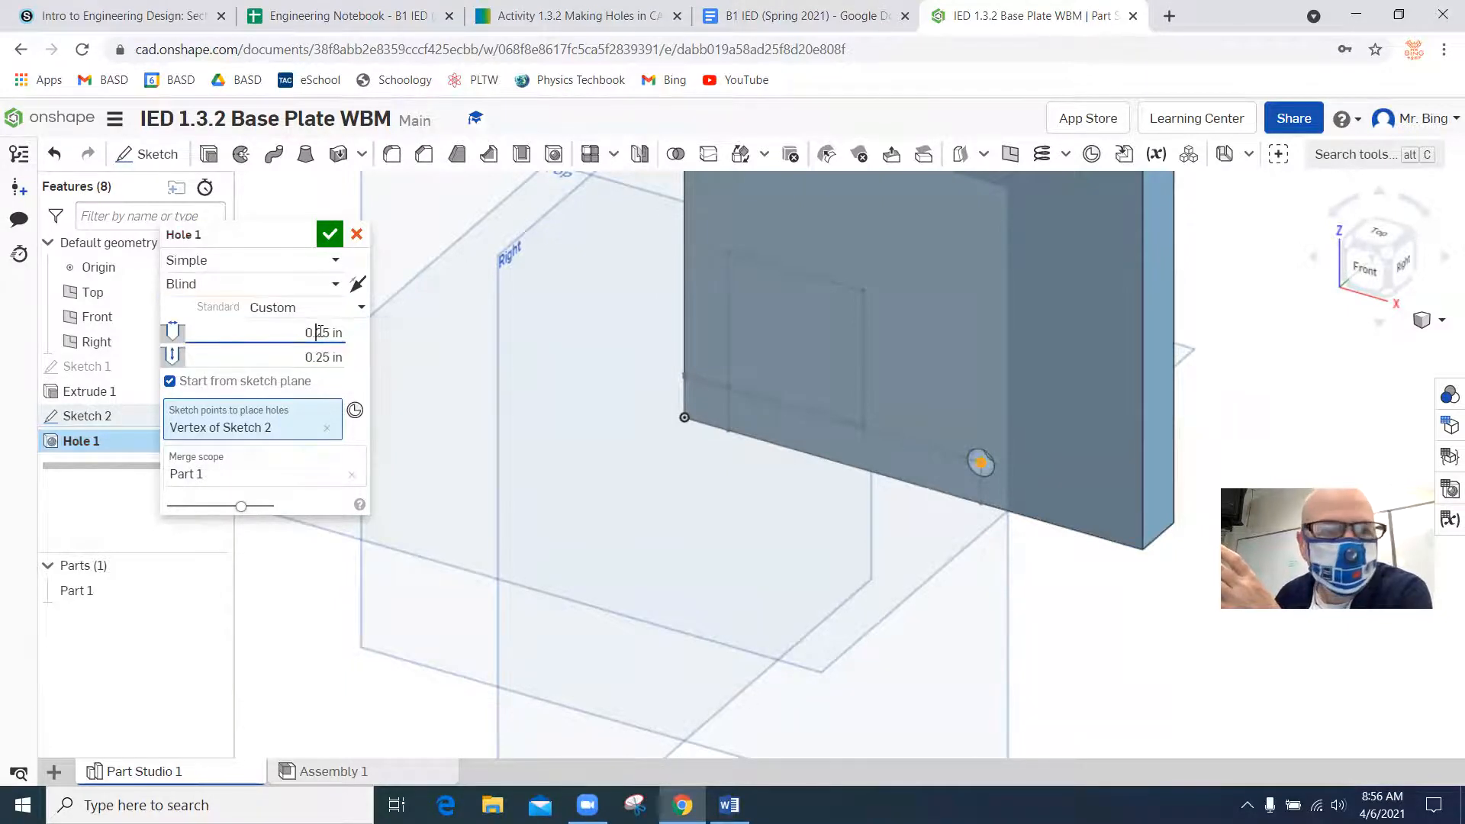
{"action": "key", "text": "BackSpace"}
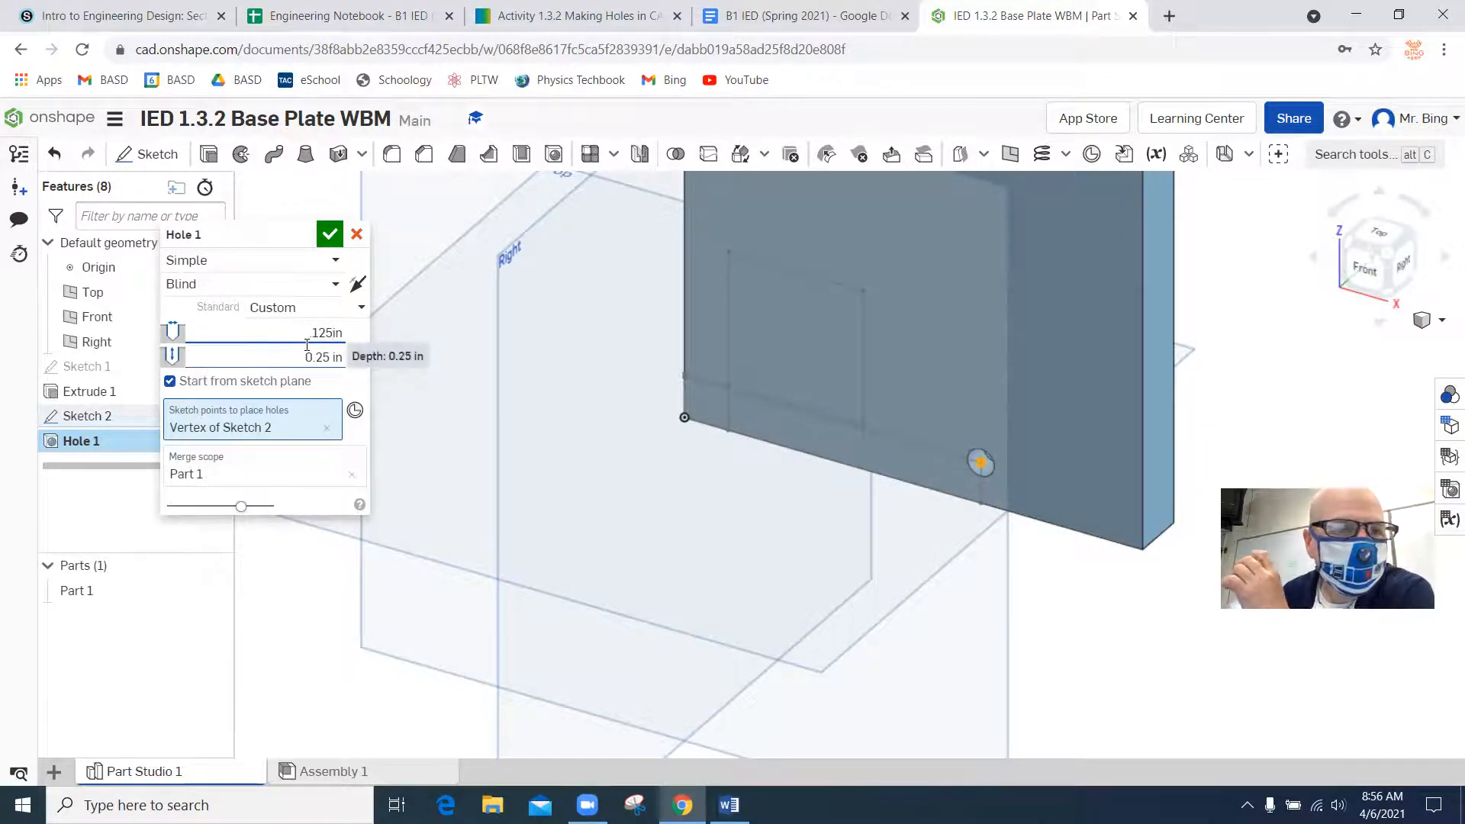
{"action": "left_click", "coordinate": [330, 235]}
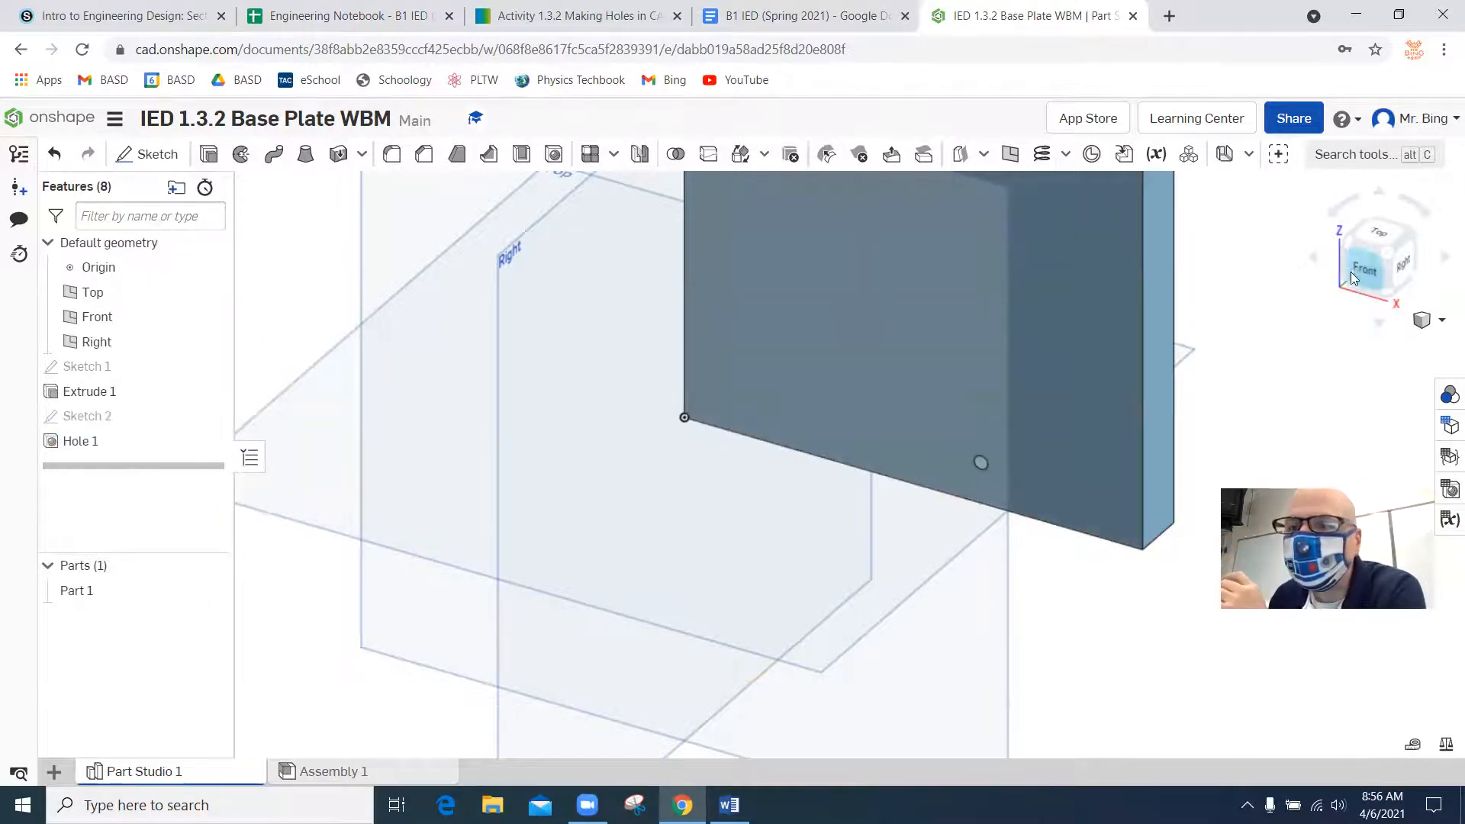
Examine the new hole from the plate's front, side and back to check how deep it cuts.
{"action": "left_click", "coordinate": [1444, 260]}
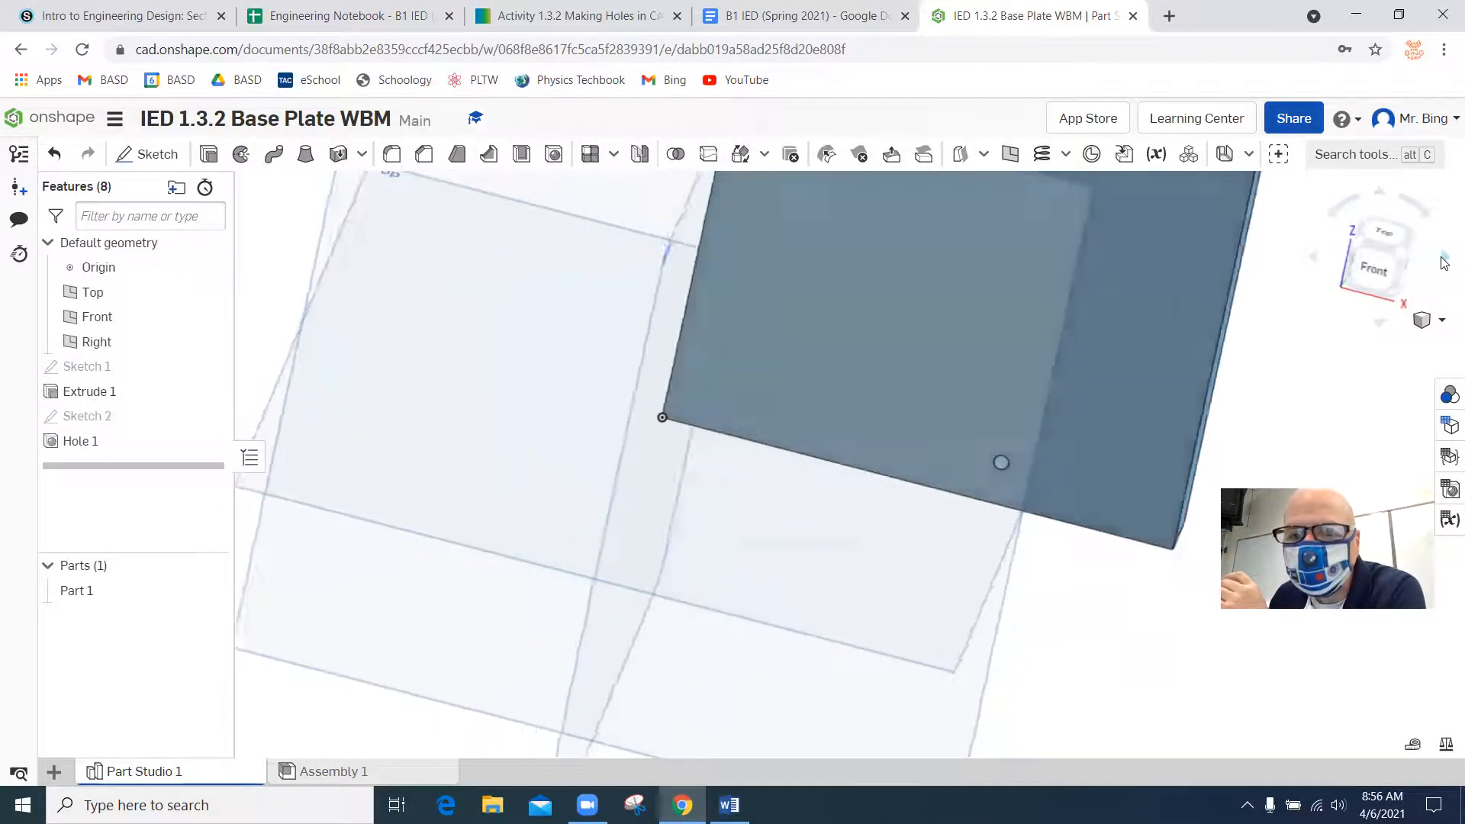
{"action": "left_click", "coordinate": [1378, 194]}
{"action": "left_click", "coordinate": [1379, 193]}
{"action": "left_click", "coordinate": [1313, 256]}
{"action": "left_click", "coordinate": [1313, 256]}
{"action": "left_click", "coordinate": [1313, 256]}
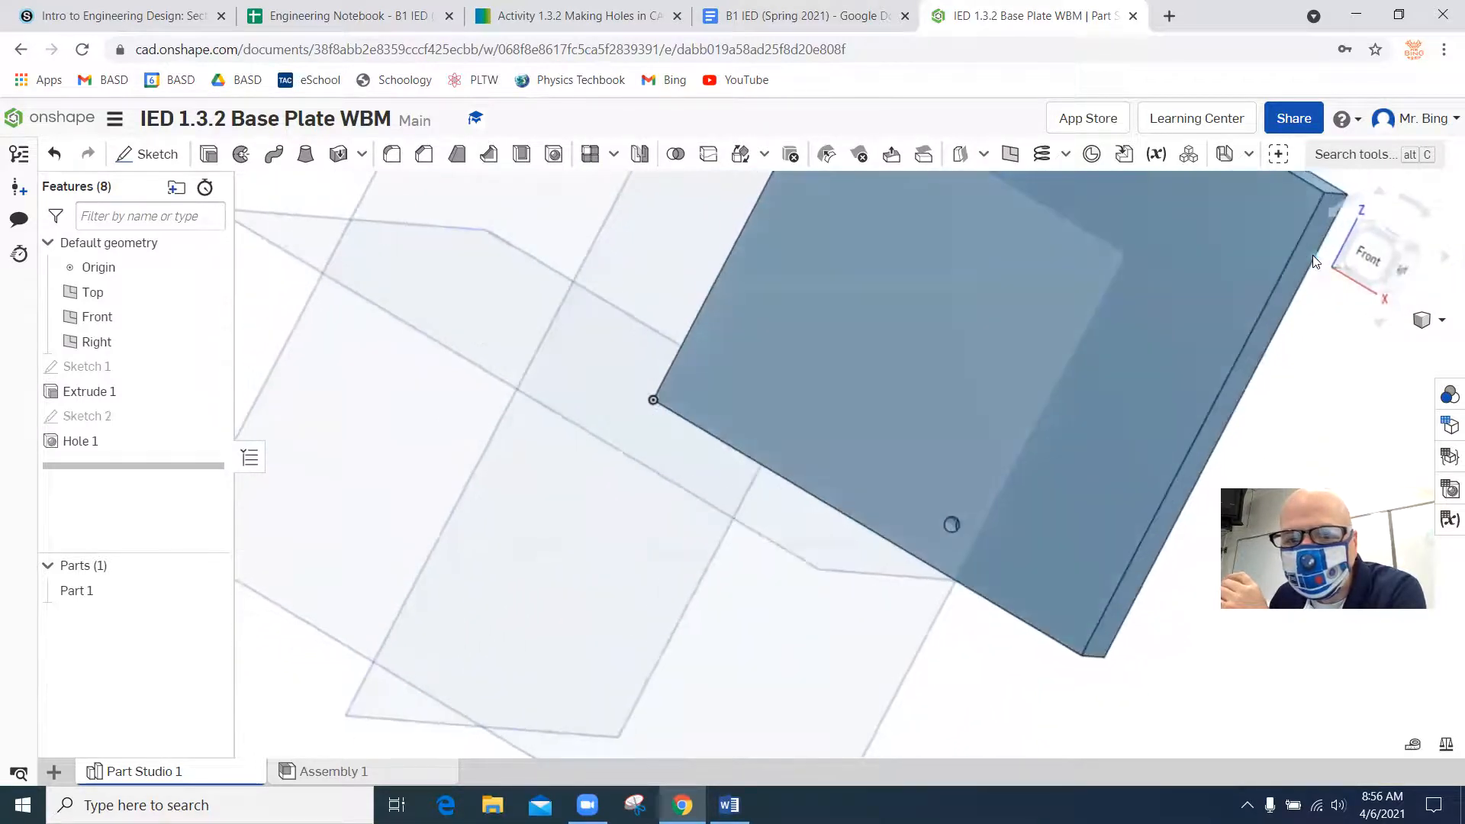
{"action": "left_click", "coordinate": [1445, 261]}
{"action": "left_click", "coordinate": [1445, 261]}
{"action": "left_click", "coordinate": [1444, 261]}
{"action": "left_click", "coordinate": [1444, 260]}
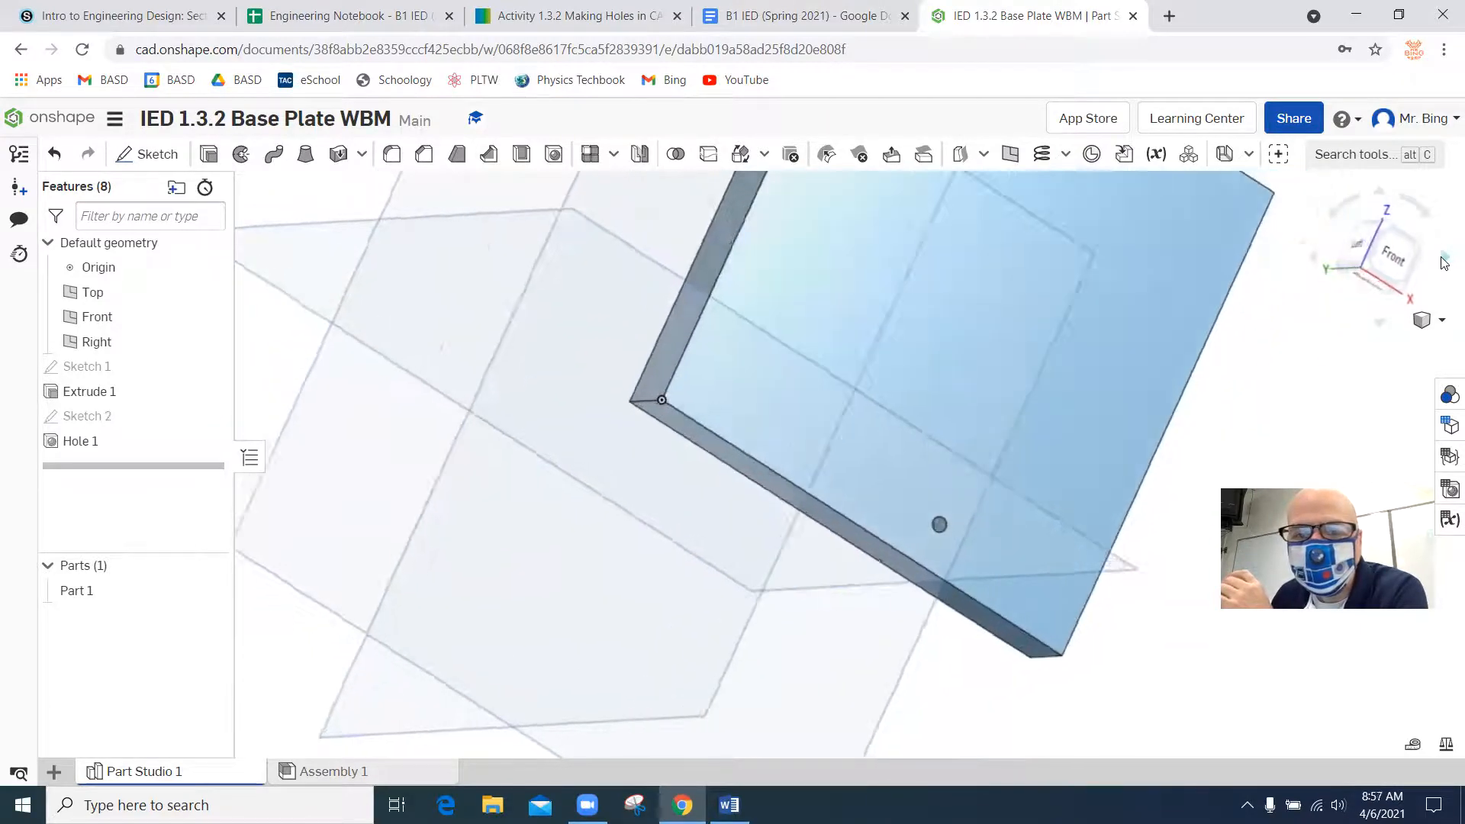
{"action": "left_click", "coordinate": [1444, 261]}
{"action": "left_click", "coordinate": [1444, 261]}
{"action": "left_click", "coordinate": [1444, 261]}
{"action": "left_click", "coordinate": [1444, 261]}
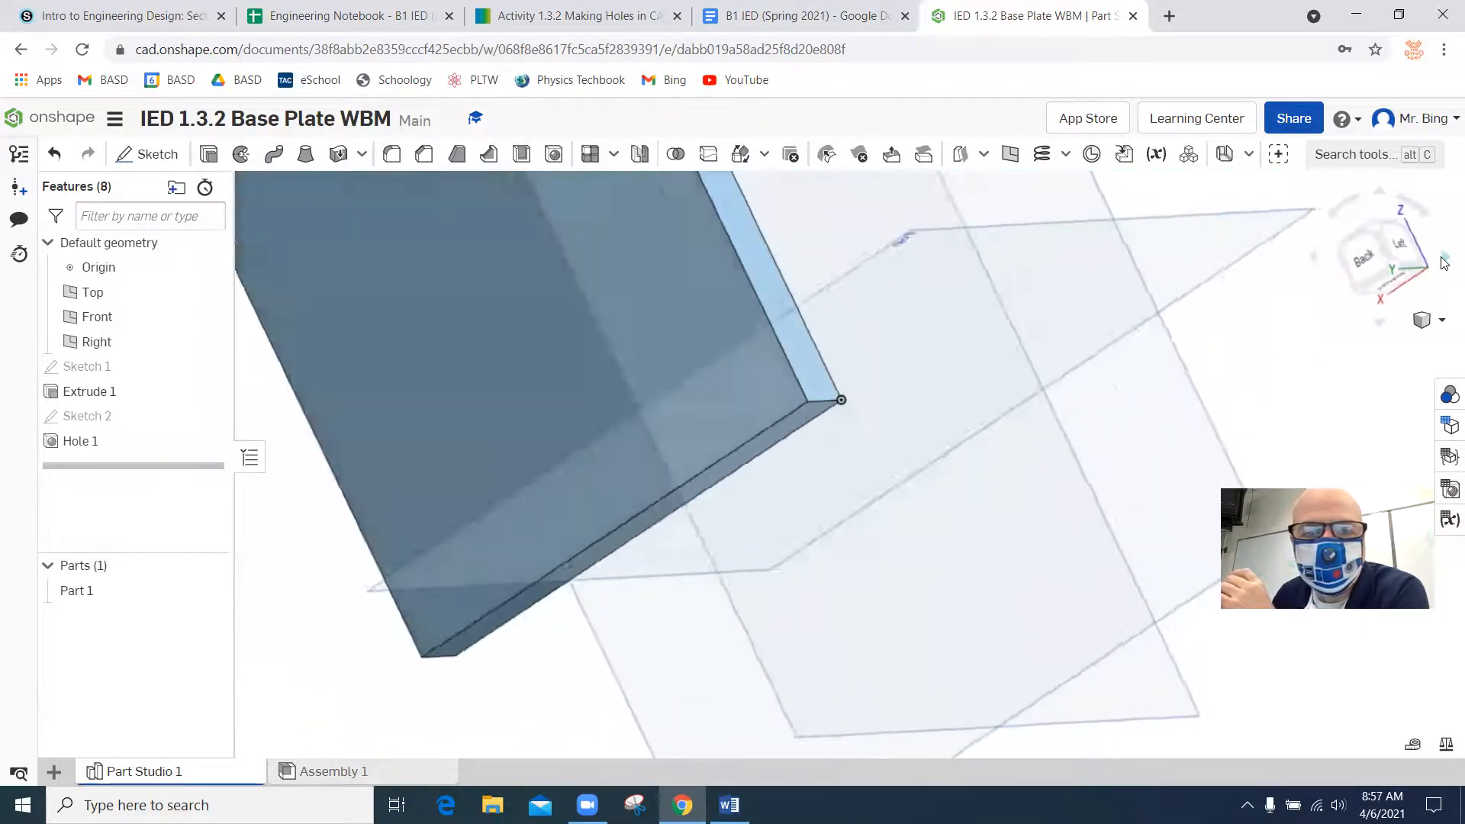
Orbit around the plate to examine the new hole from several sides, and return to an angled front view.
{"action": "left_click", "coordinate": [1444, 261]}
{"action": "left_click", "coordinate": [1443, 262]}
{"action": "left_click", "coordinate": [1442, 262]}
{"action": "left_click", "coordinate": [1442, 262]}
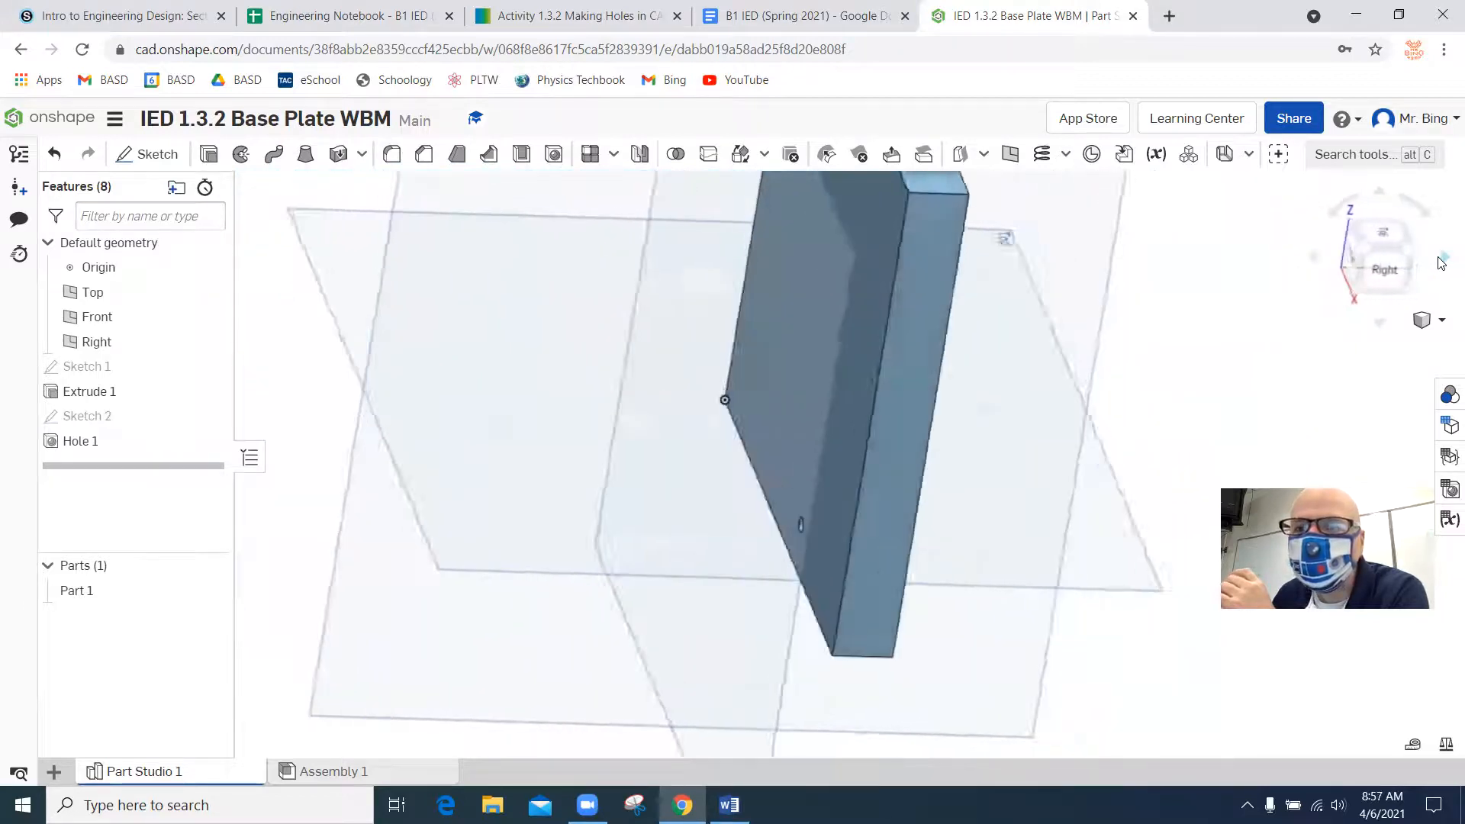
{"action": "left_click", "coordinate": [1442, 262]}
{"action": "left_click", "coordinate": [1441, 262]}
{"action": "left_click", "coordinate": [1442, 262]}
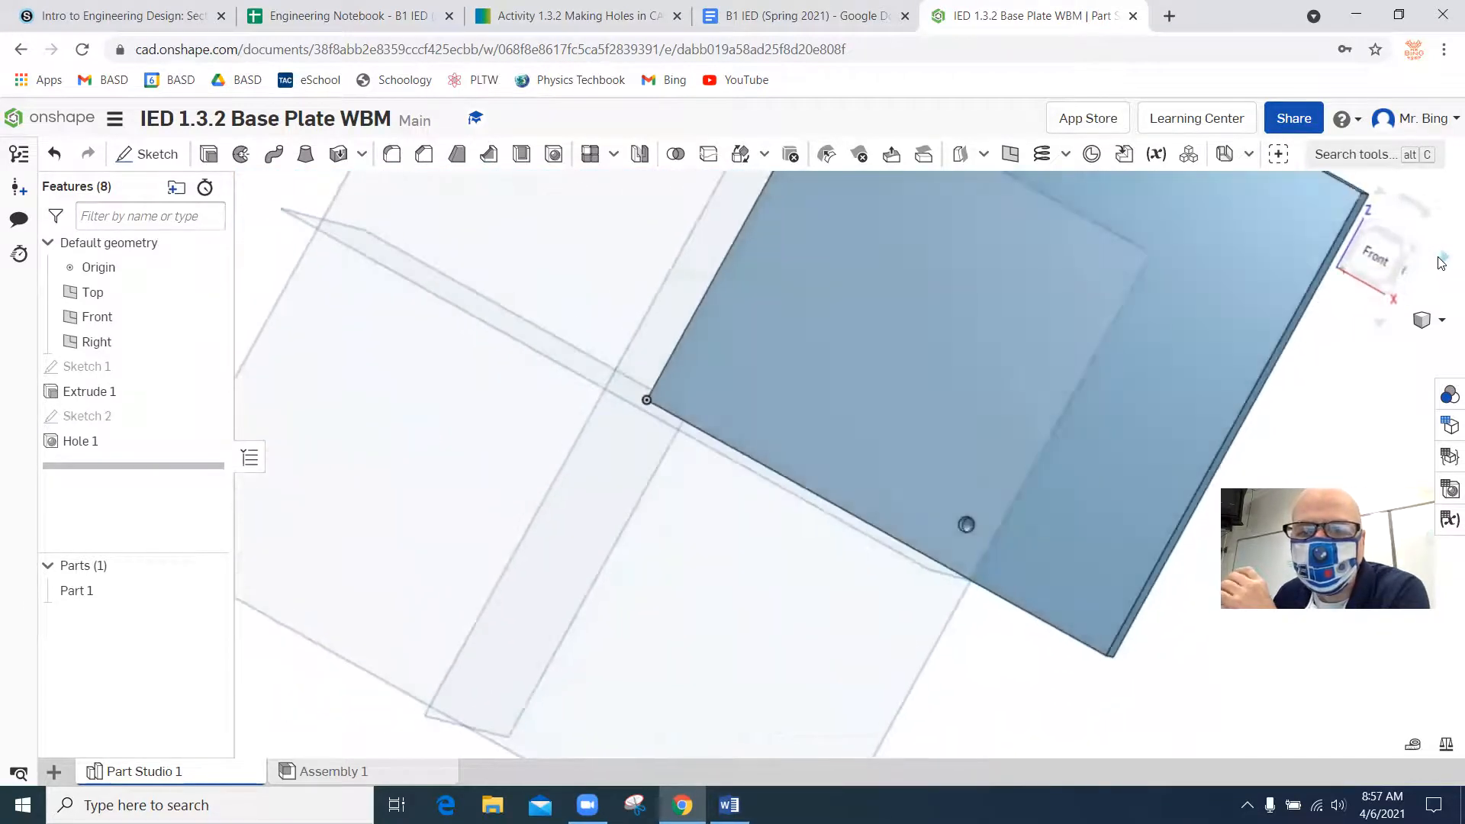
{"action": "left_click", "coordinate": [1402, 242]}
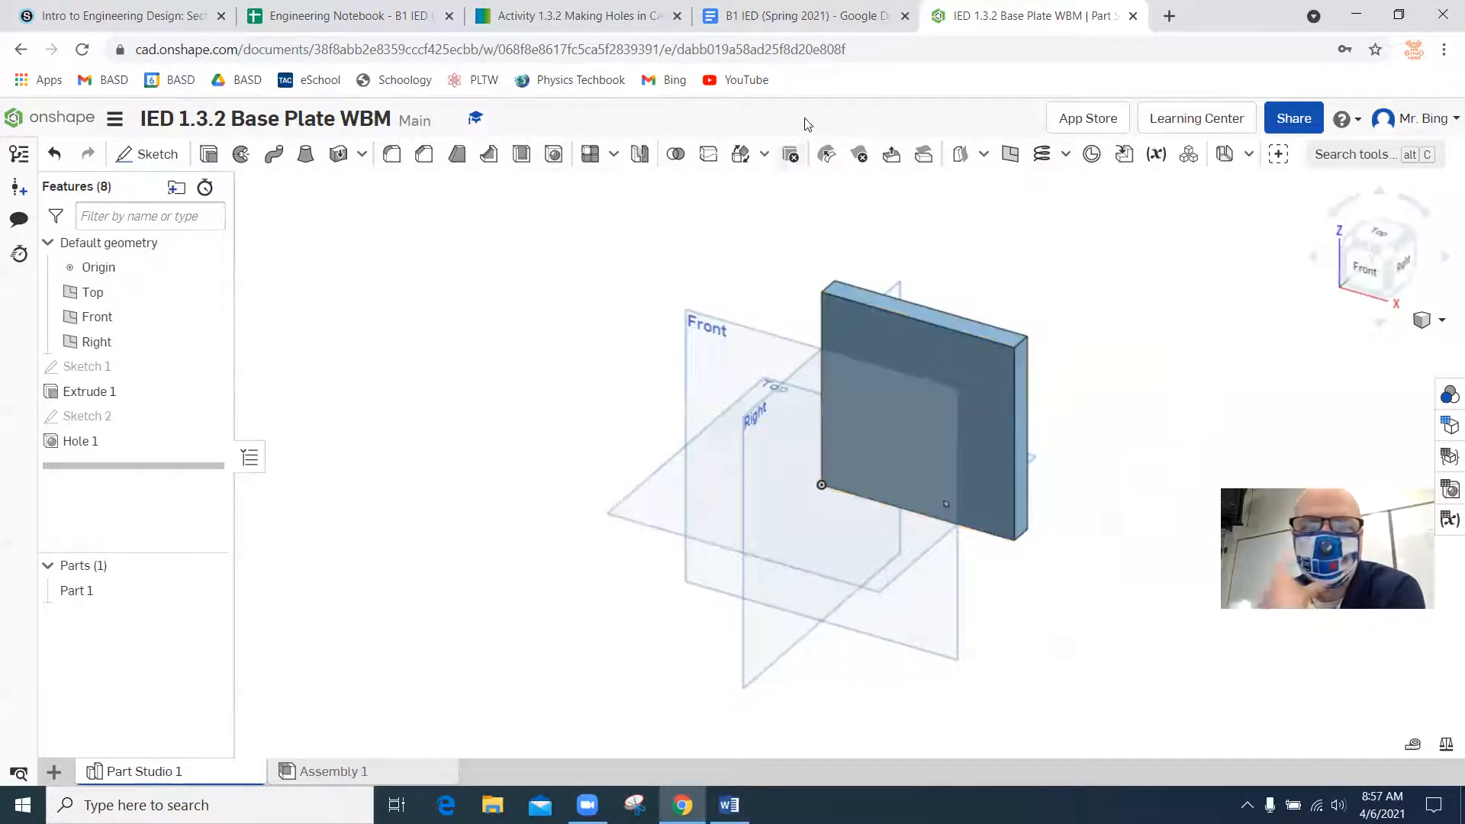
Check the base plate's hole and pocket dimensions in the Word drawing, and return to Onshape.
{"action": "mouse_move", "coordinate": [729, 804]}
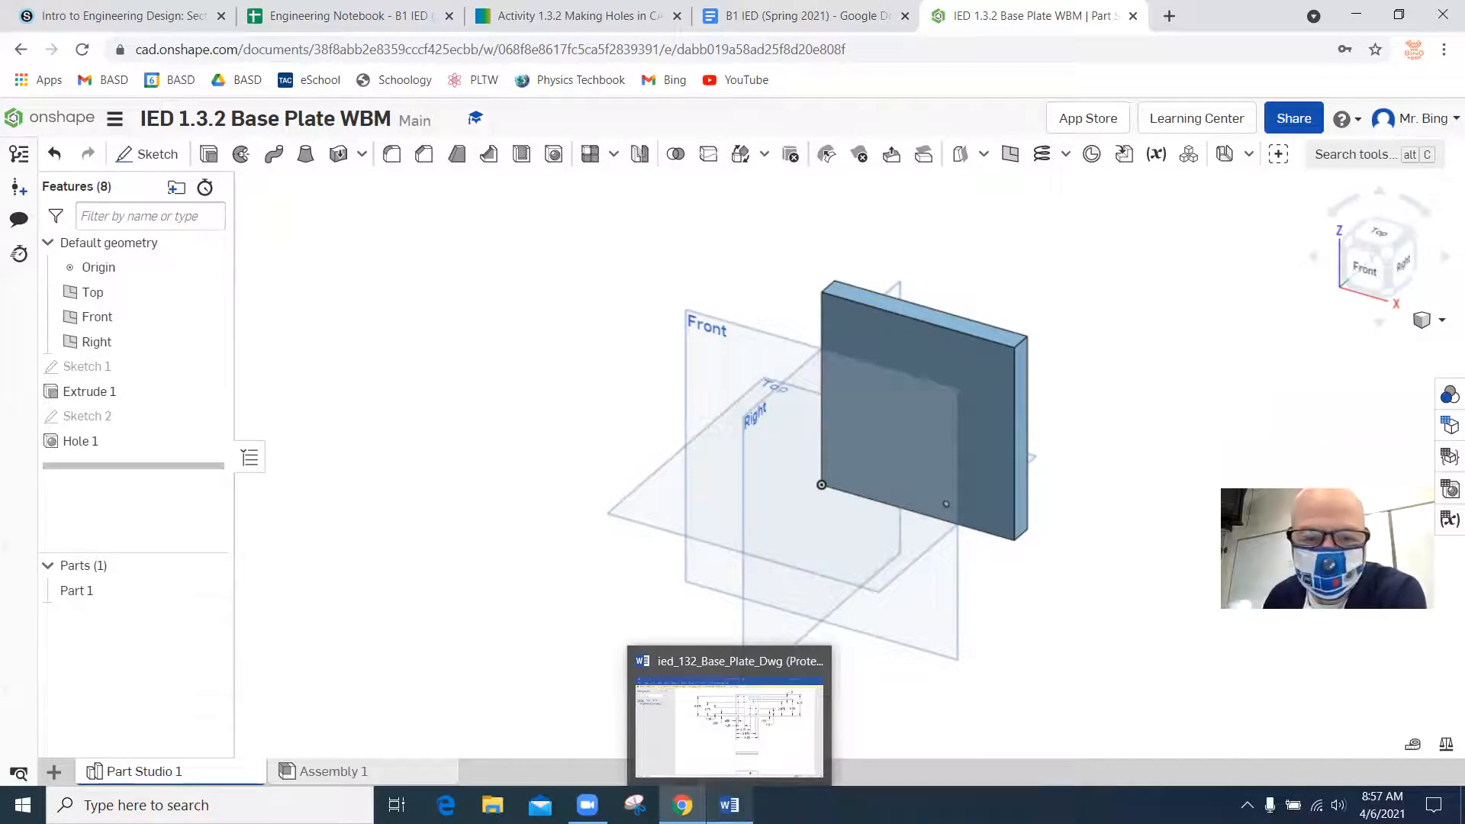
{"action": "left_click", "coordinate": [760, 743]}
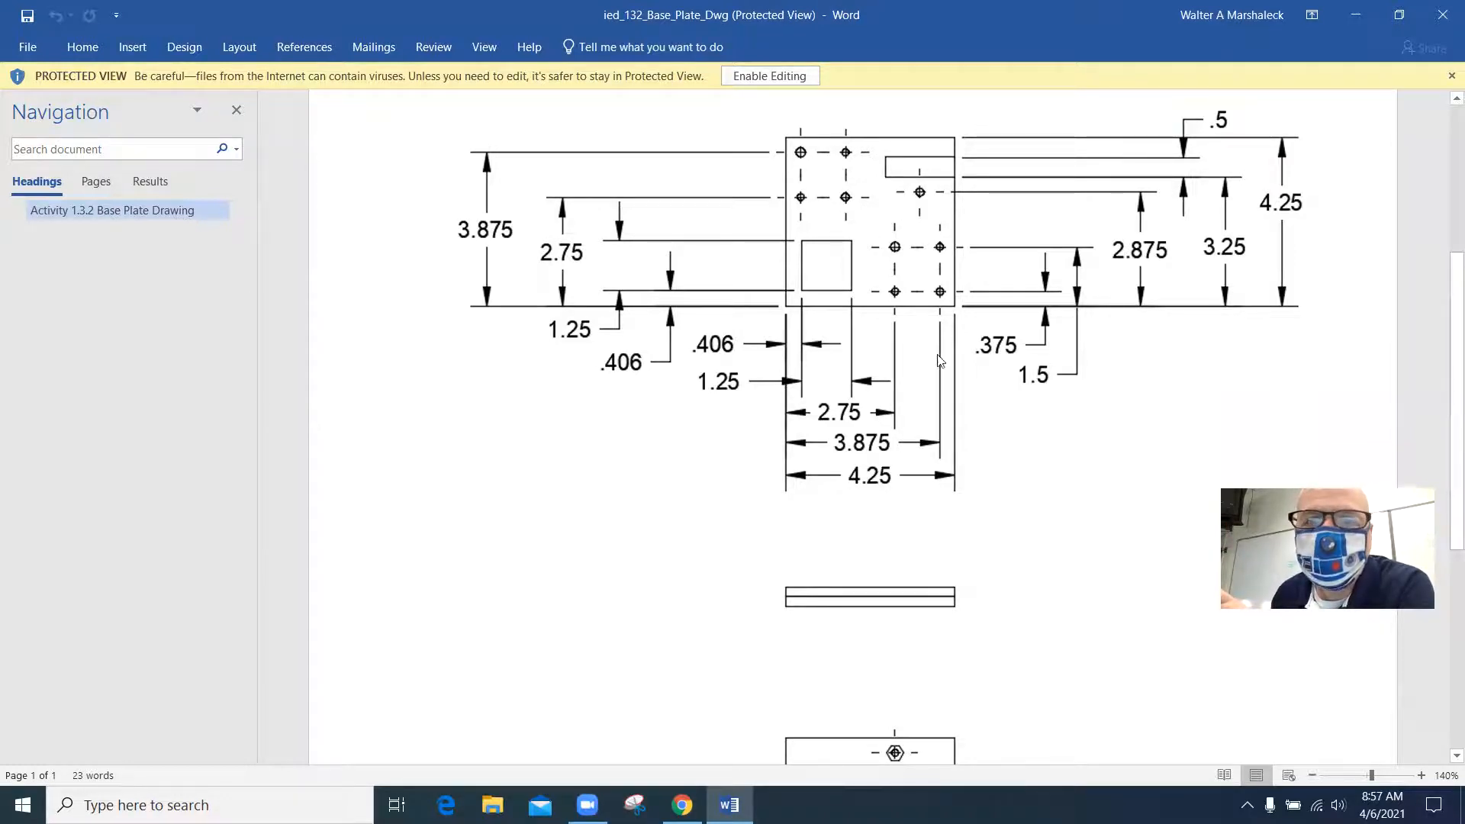
{"action": "left_click", "coordinate": [682, 805]}
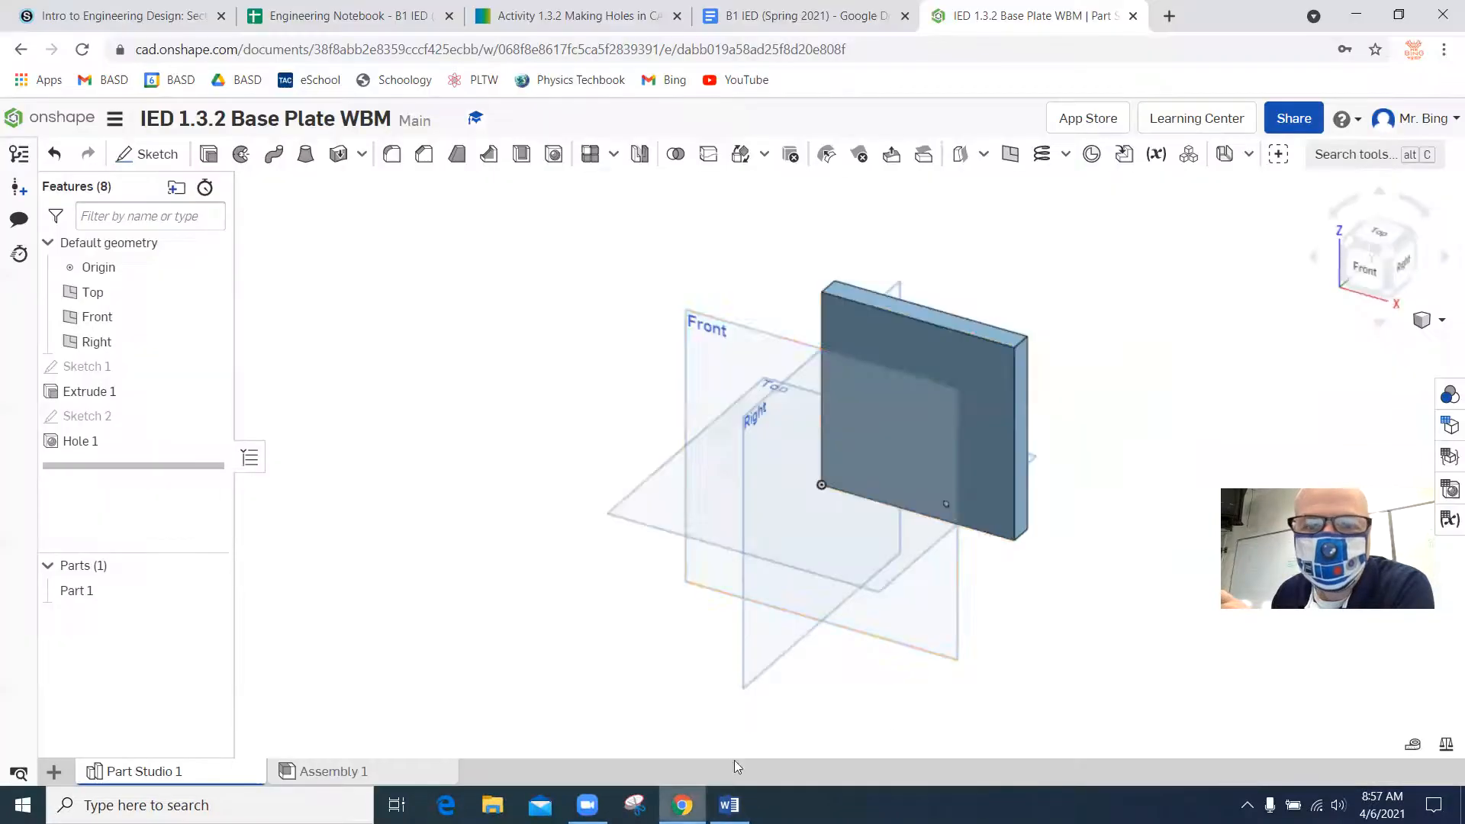
Create a new drawing in the document from the ANSI_A_INCH.dwt template with no views.
{"action": "left_click", "coordinate": [55, 772]}
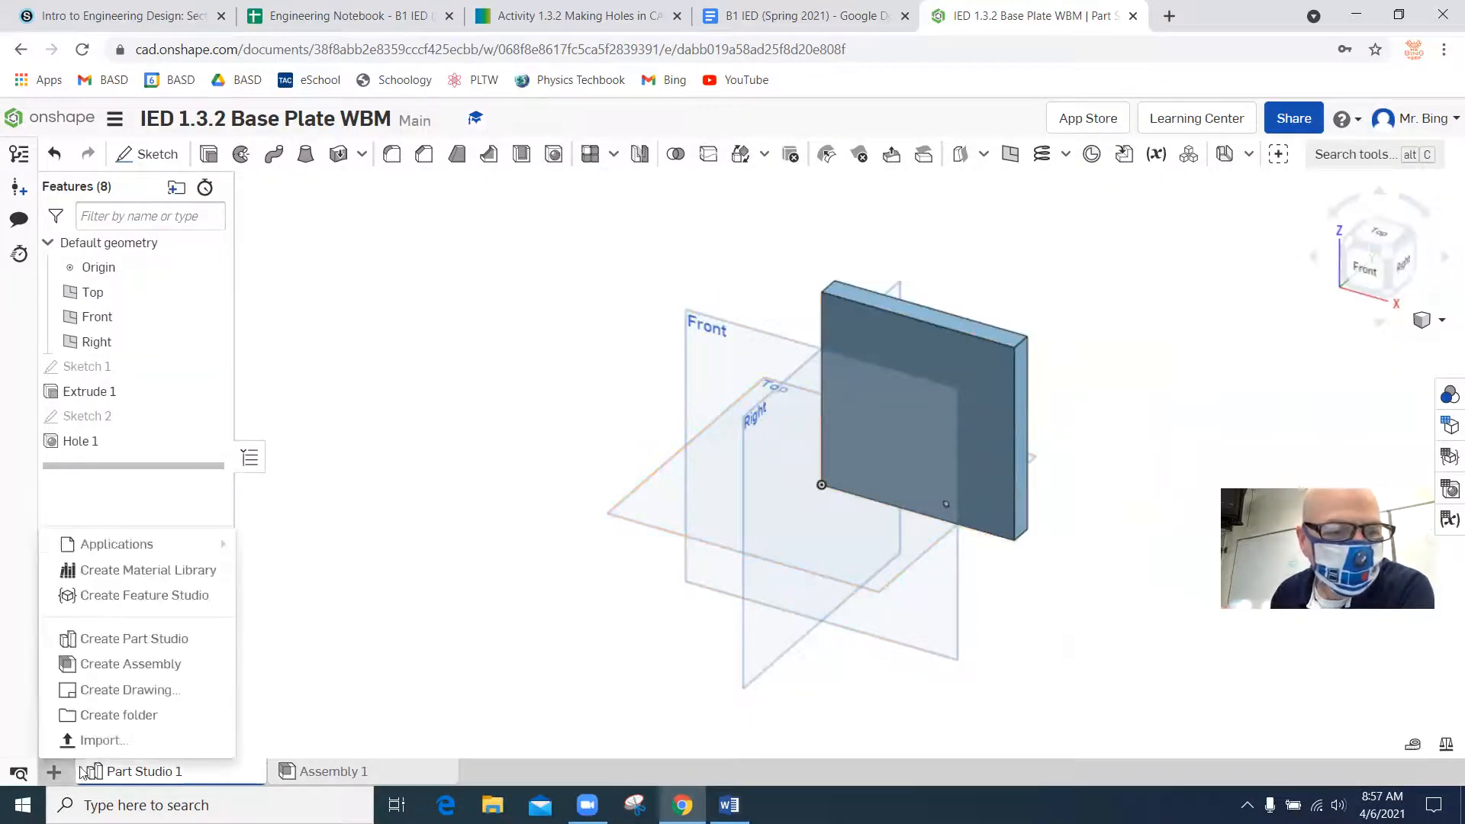
{"action": "left_click", "coordinate": [143, 692]}
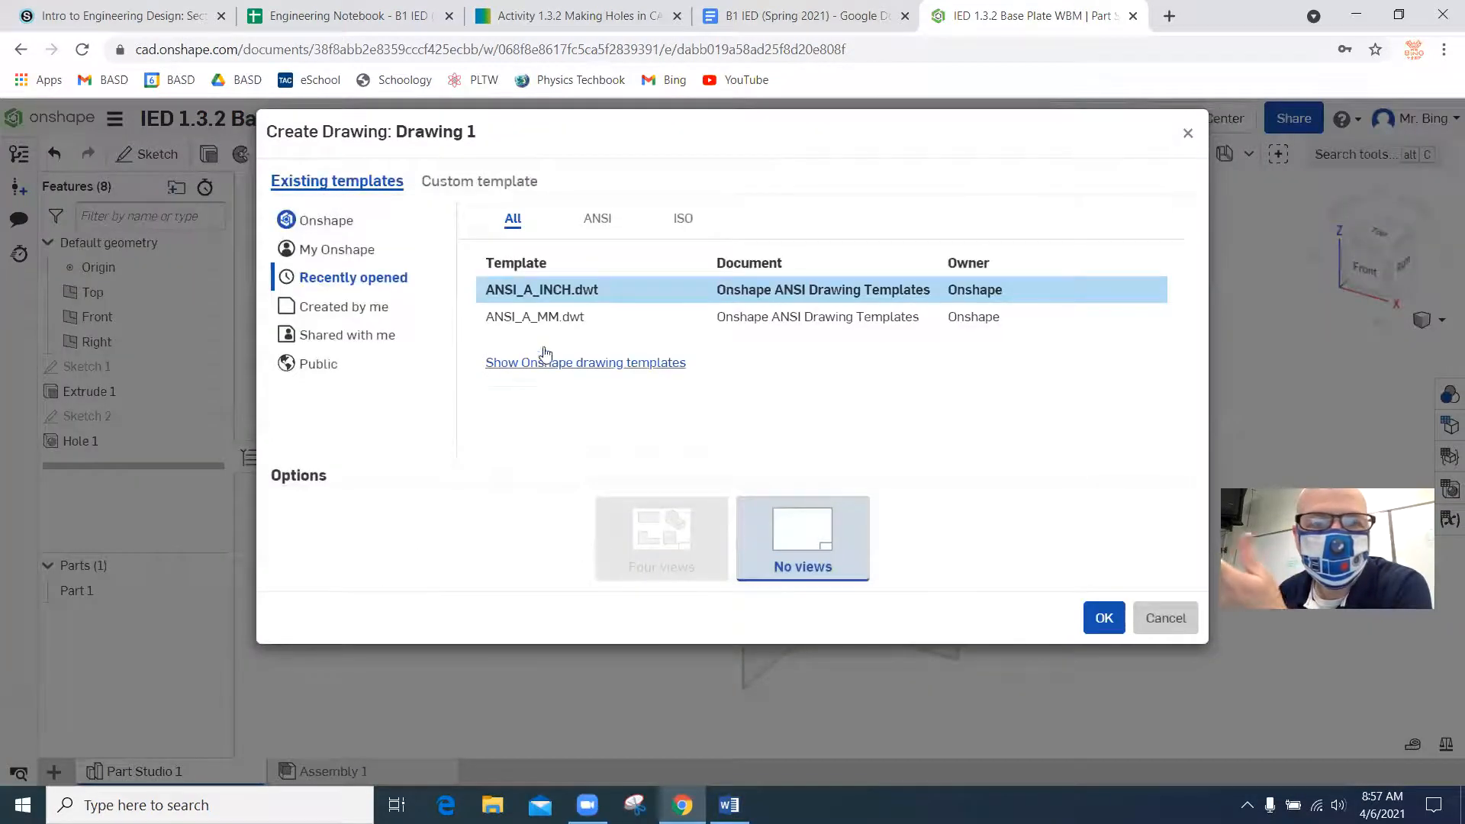
{"action": "left_click", "coordinate": [1091, 613]}
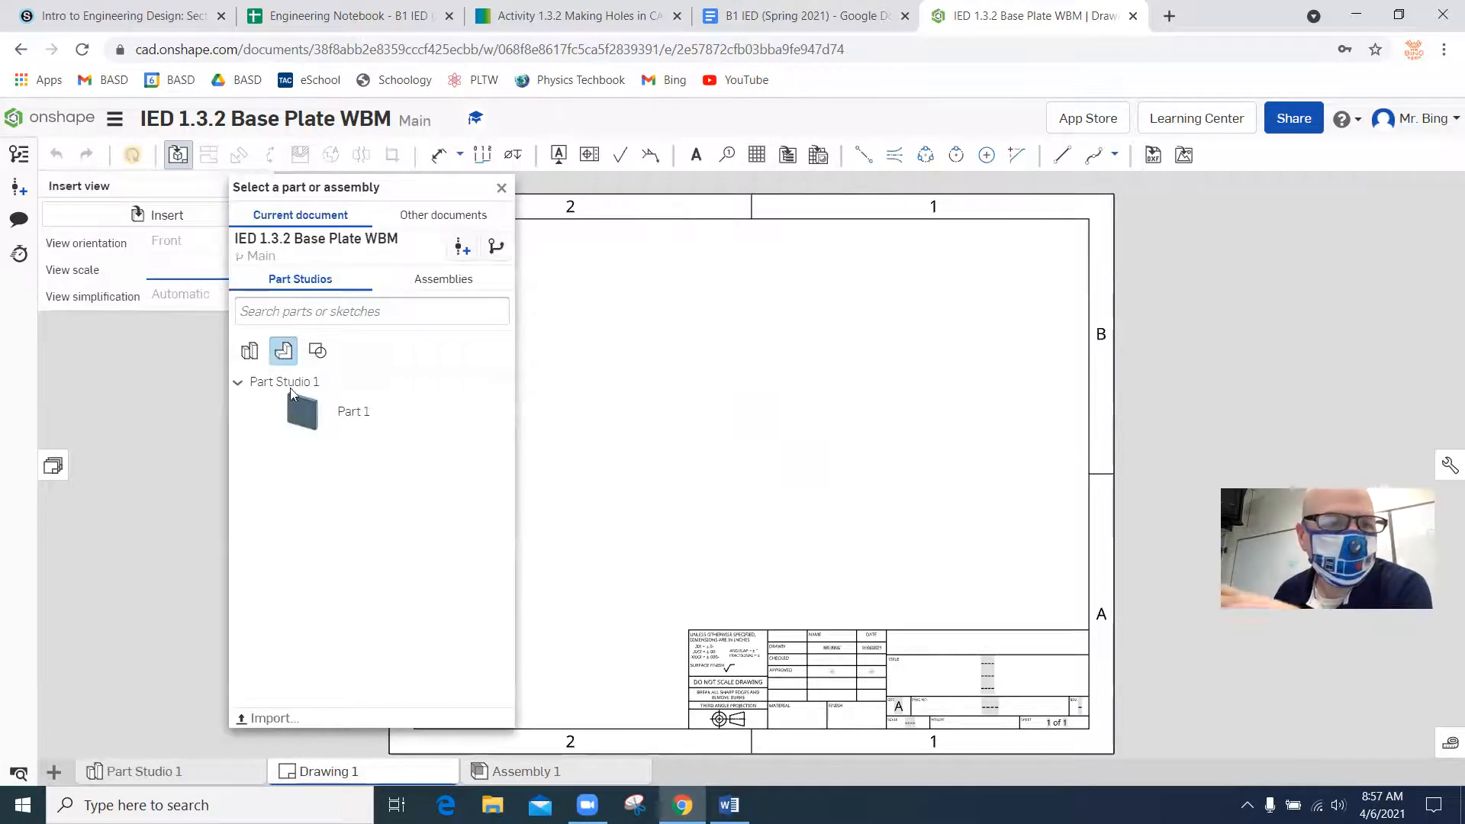
Insert a 1:2 front view of Part 1 on the sheet and project its right, top and isometric views.
{"action": "left_click", "coordinate": [306, 412]}
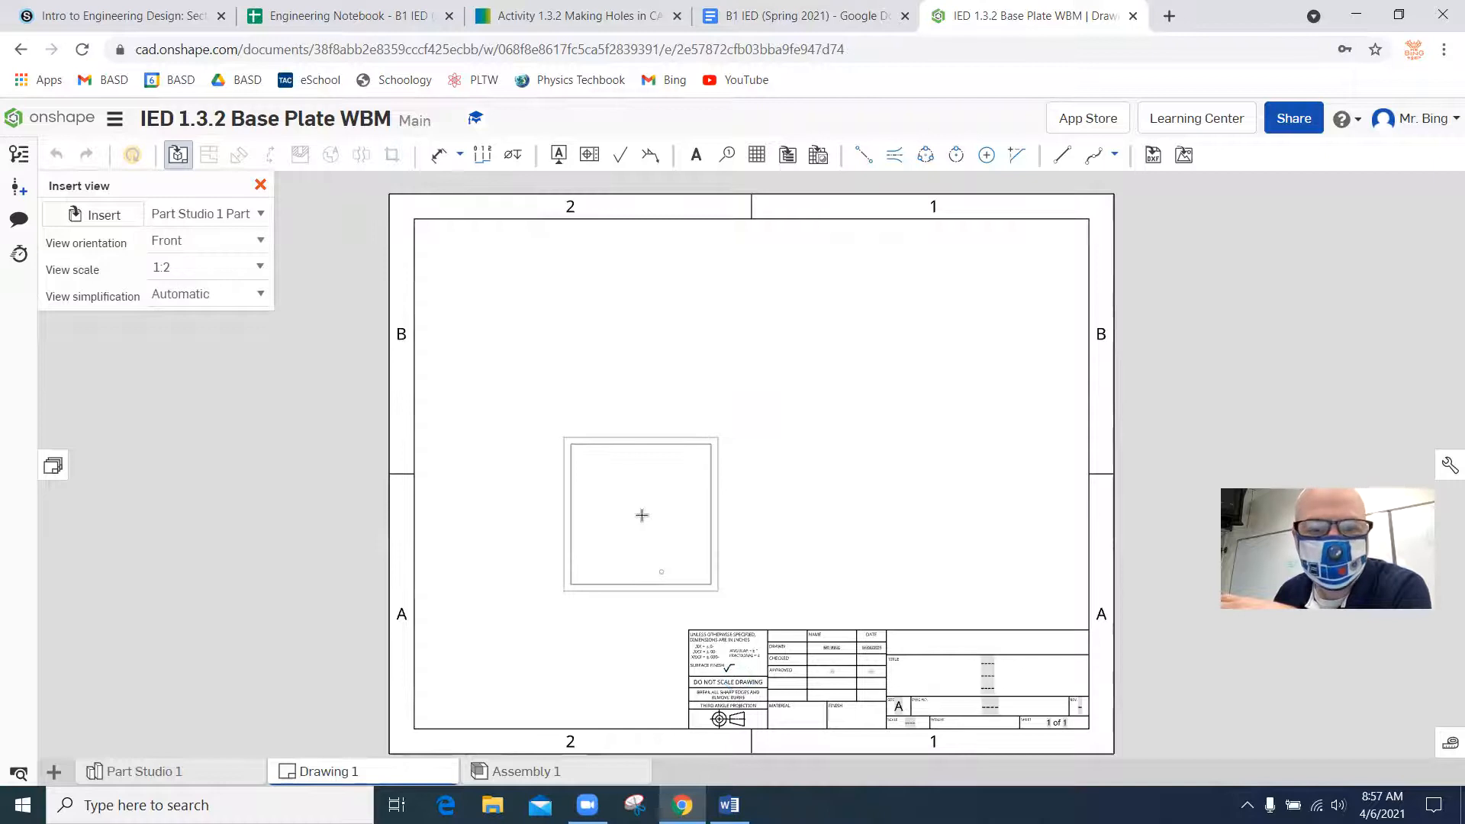
{"action": "left_click", "coordinate": [642, 515]}
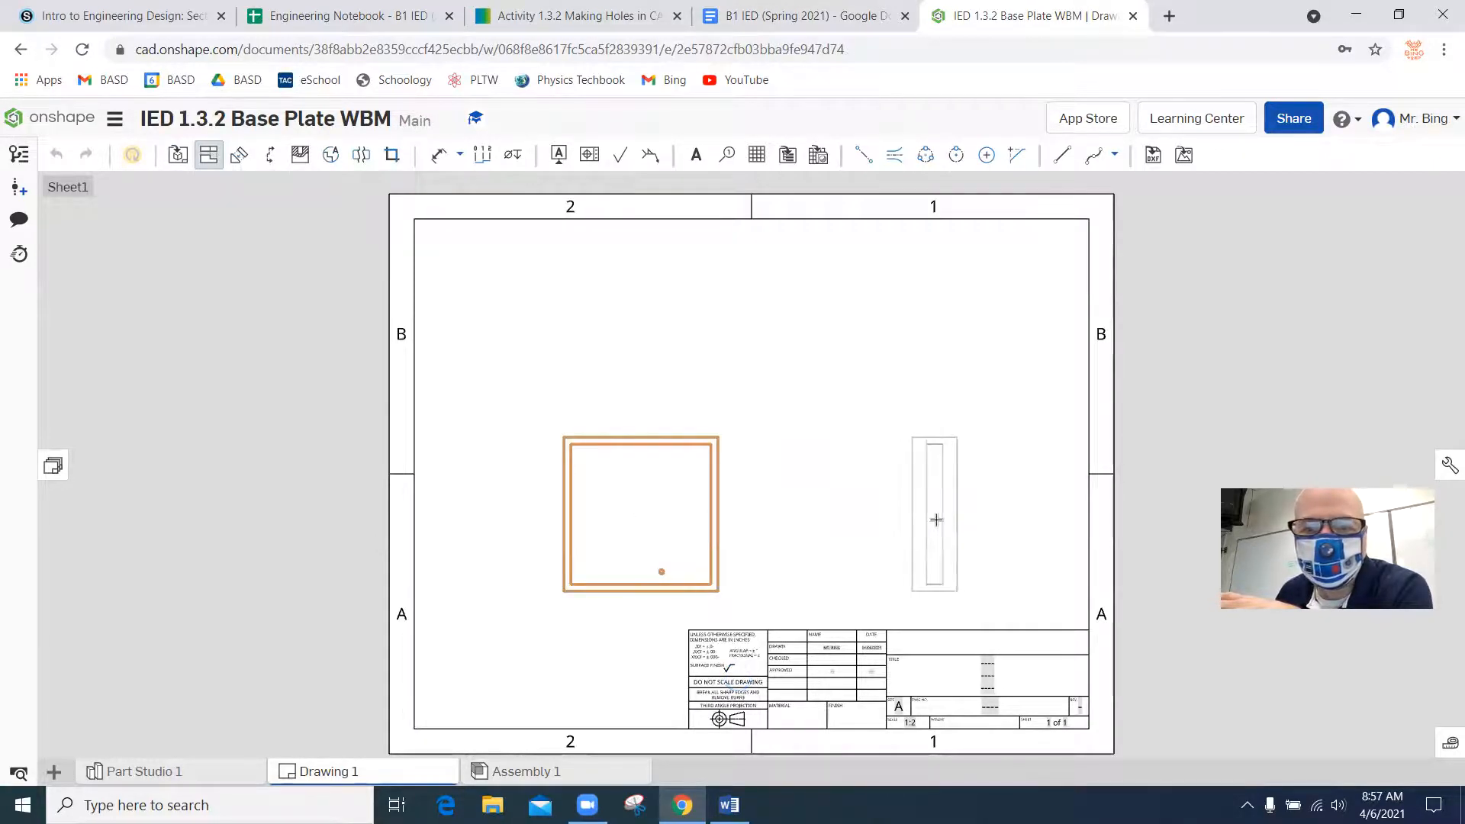
{"action": "left_click", "coordinate": [919, 521]}
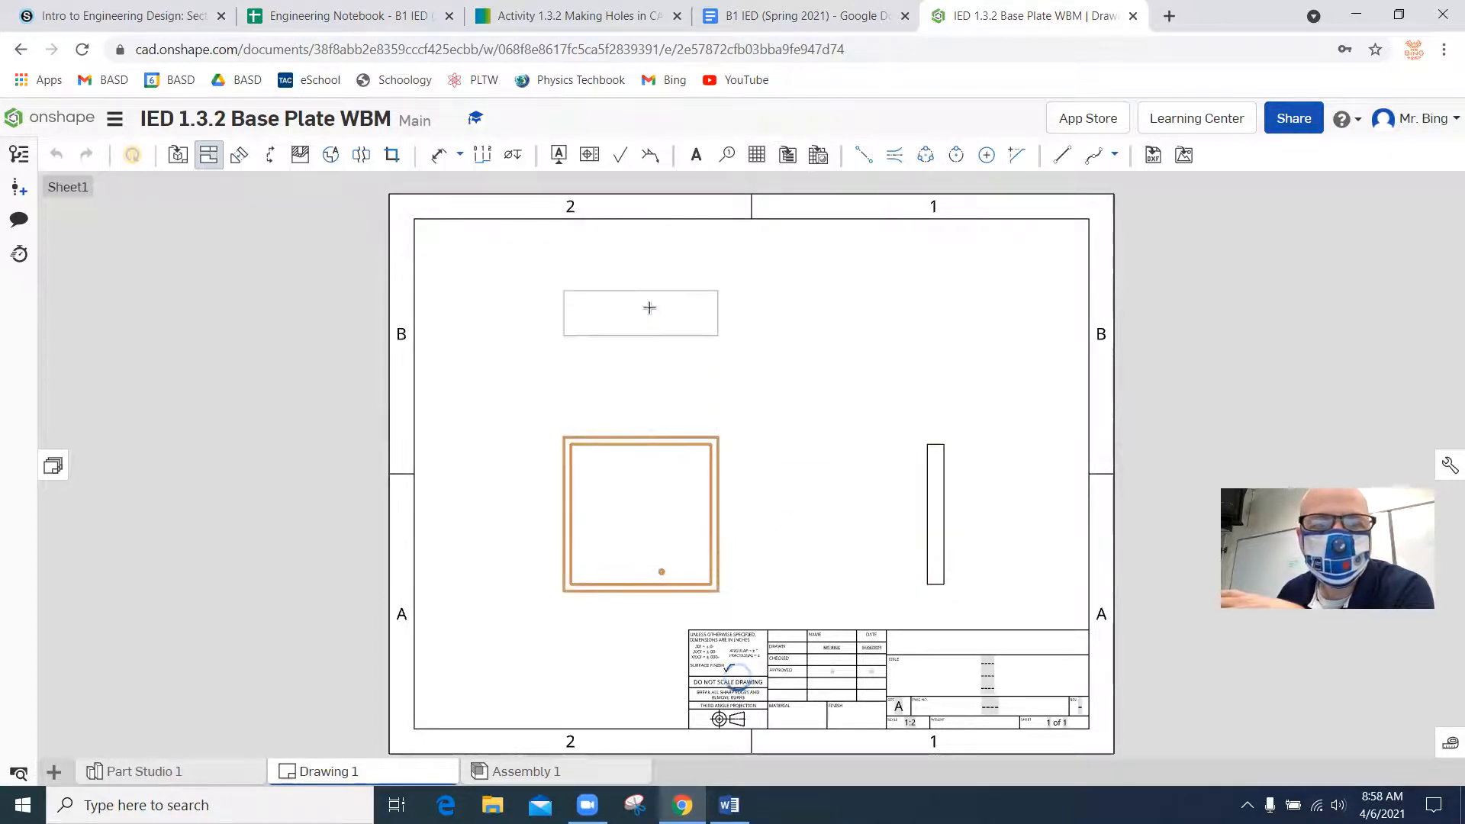
{"action": "left_click", "coordinate": [650, 306]}
{"action": "left_click", "coordinate": [673, 494]}
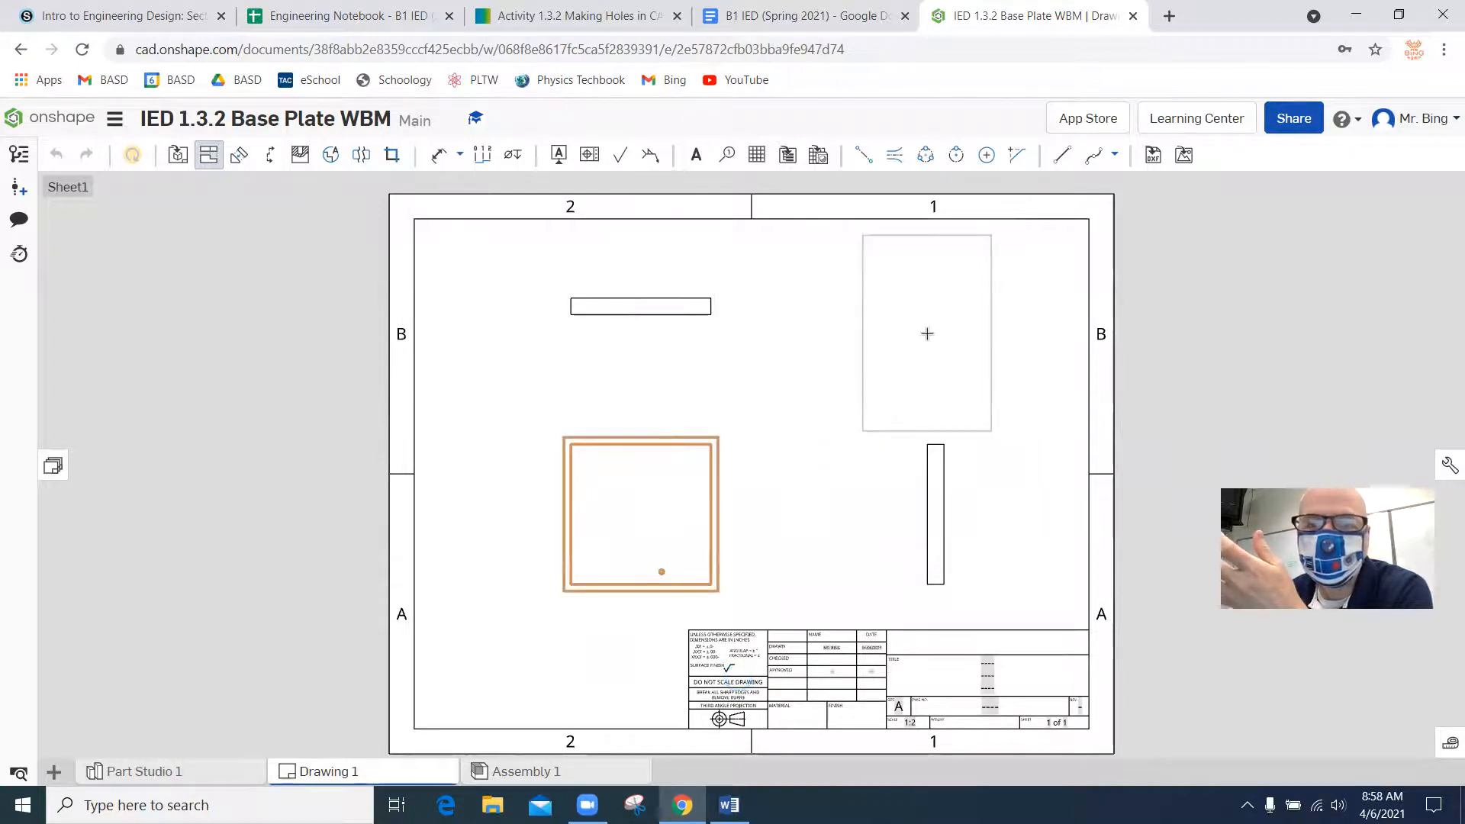
{"action": "left_click", "coordinate": [926, 333]}
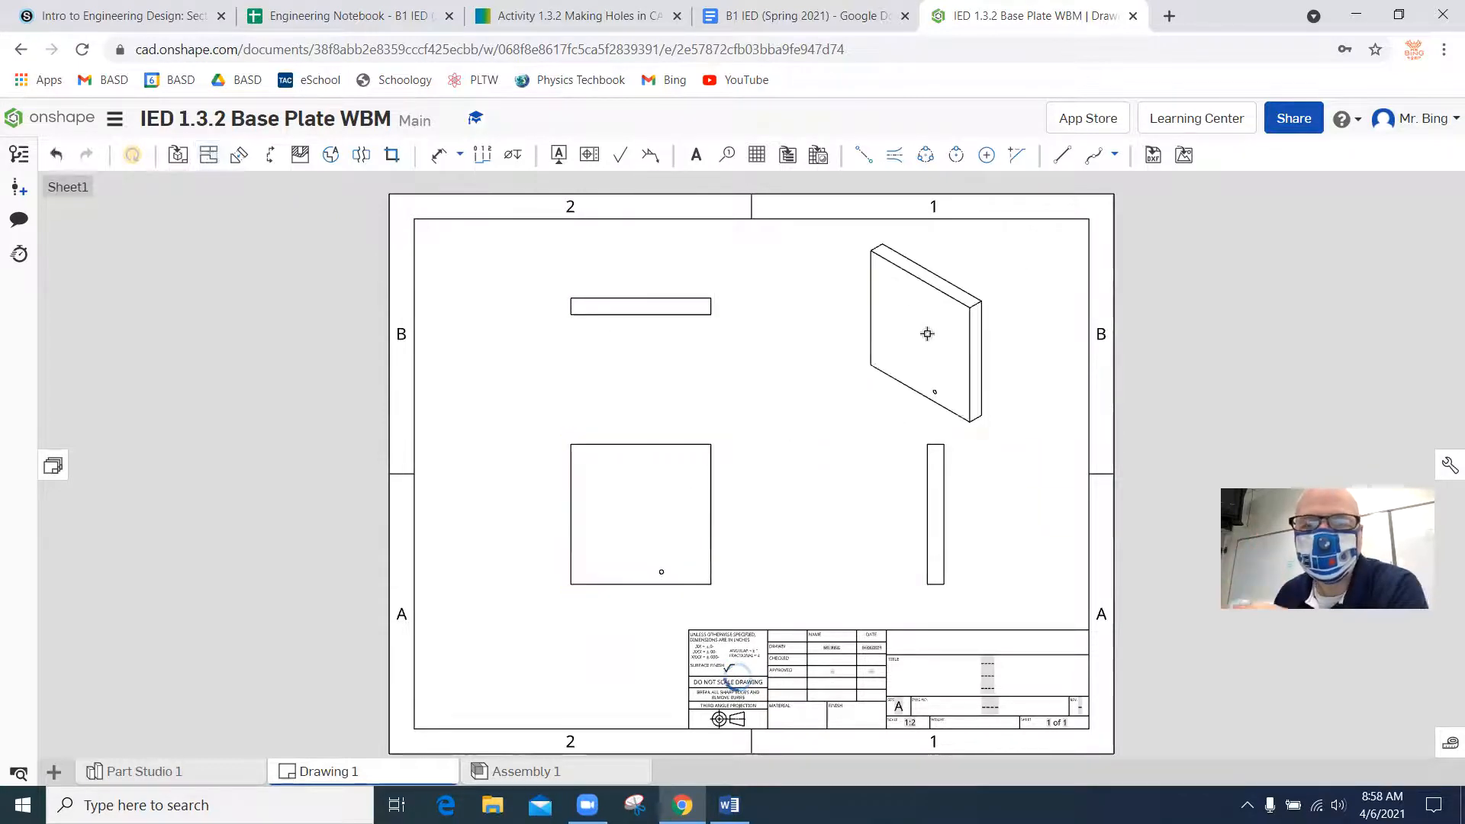
{"action": "key", "text": "Escape"}
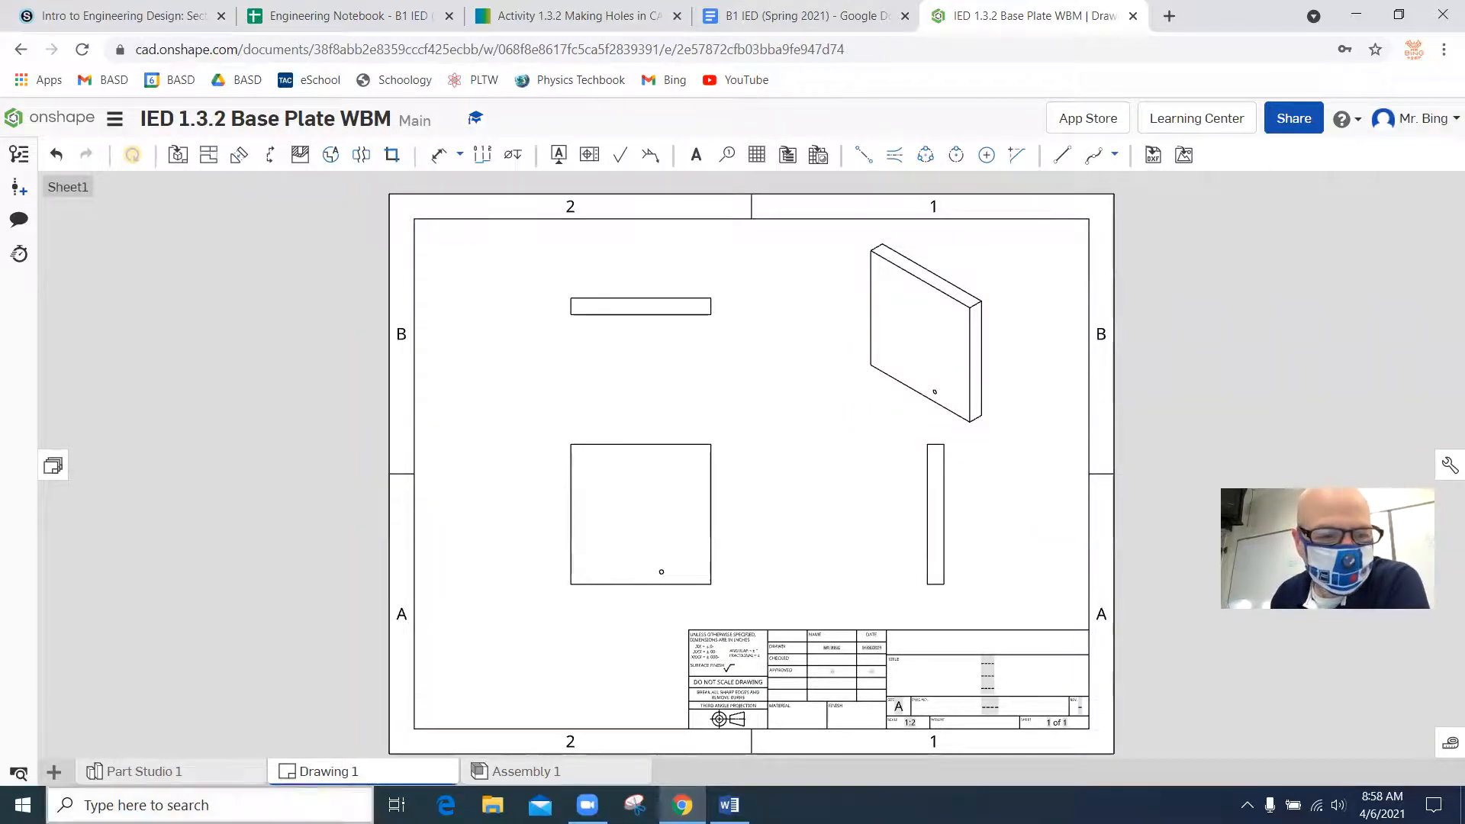
Return to Part Studio 1 and show Sketch 1 and Sketch 2.
{"action": "left_click", "coordinate": [152, 772]}
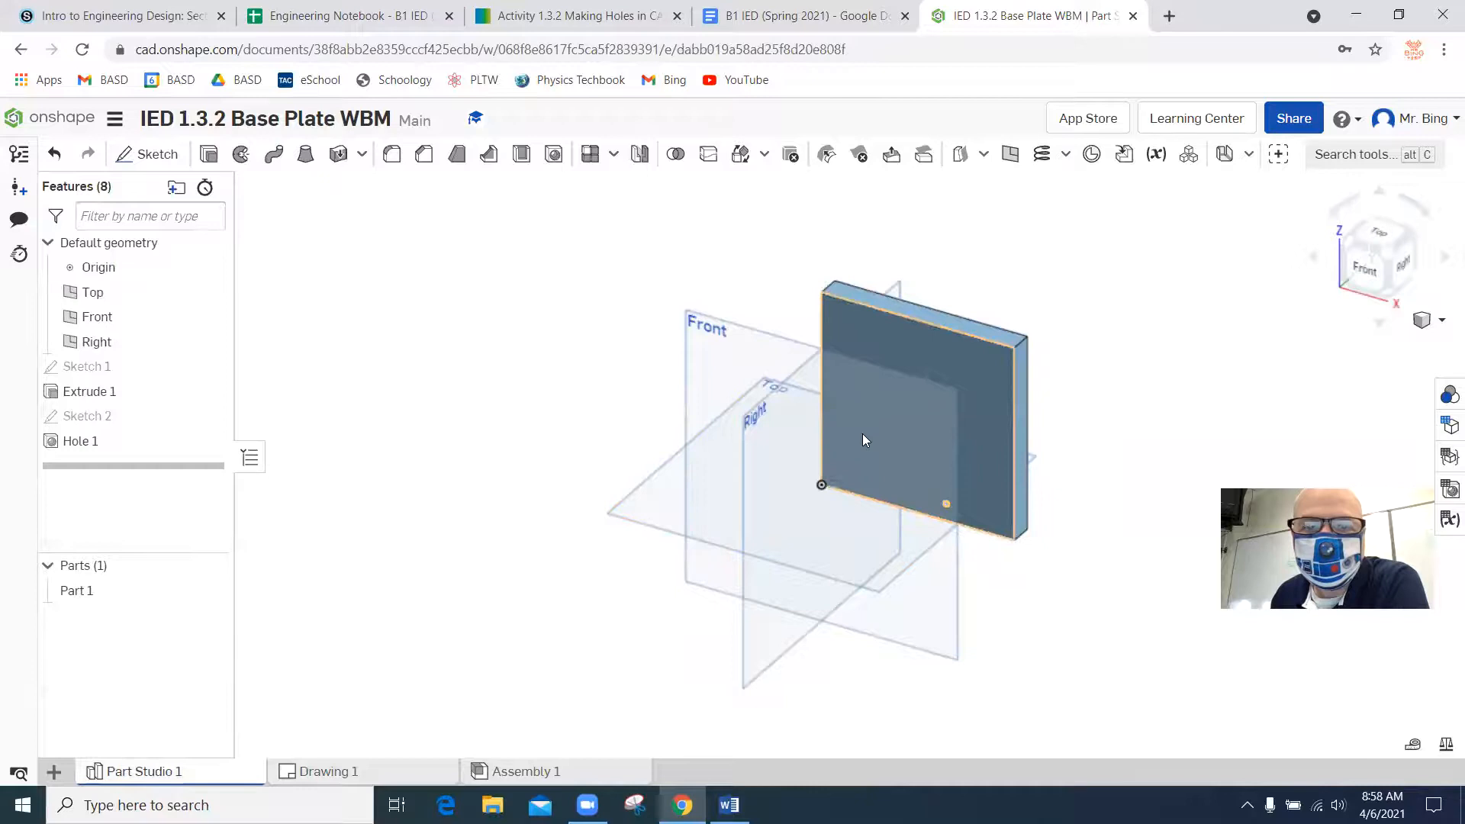
{"action": "left_click", "coordinate": [211, 157]}
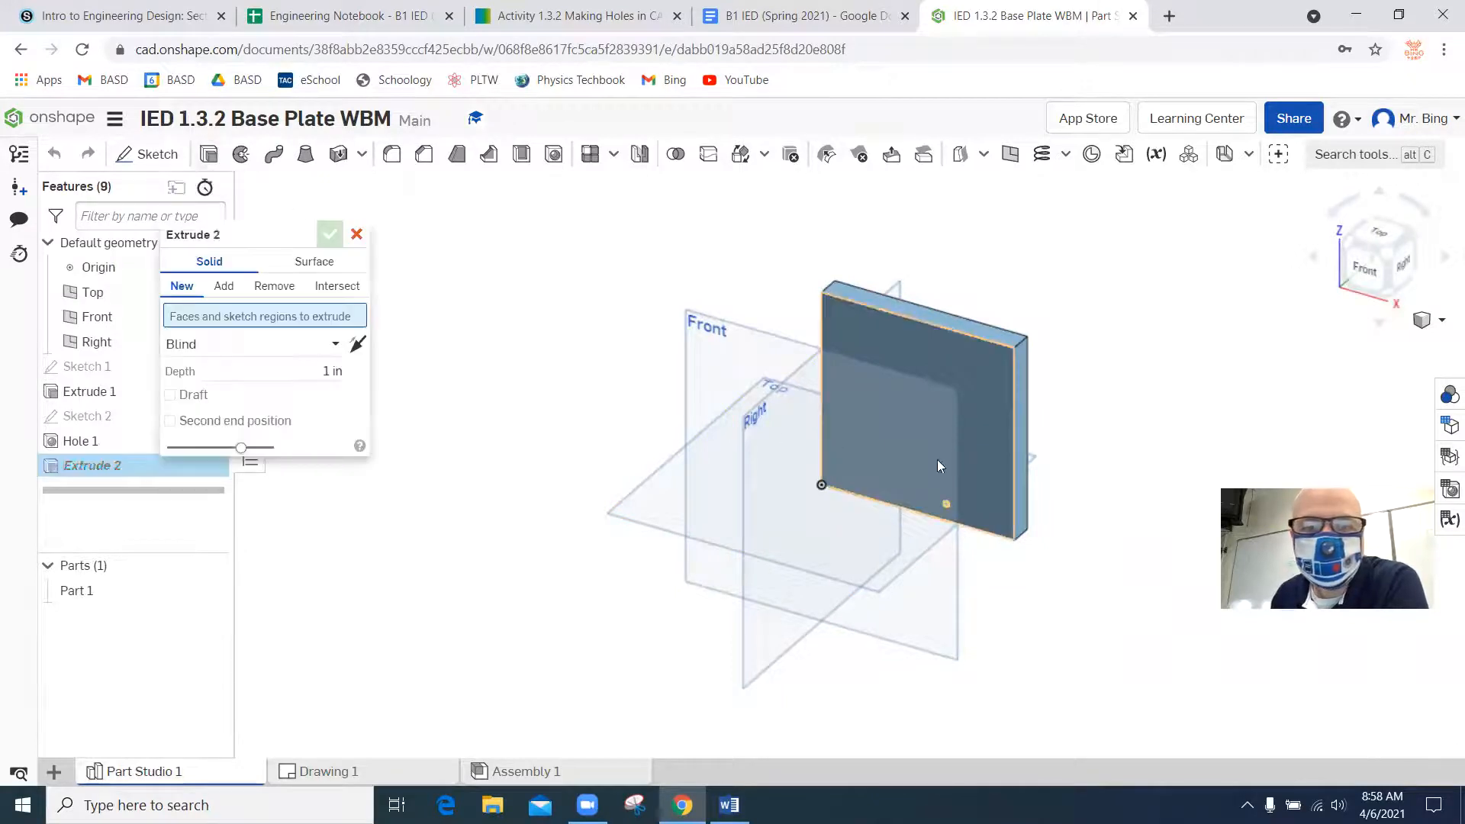
{"action": "left_click", "coordinate": [355, 235]}
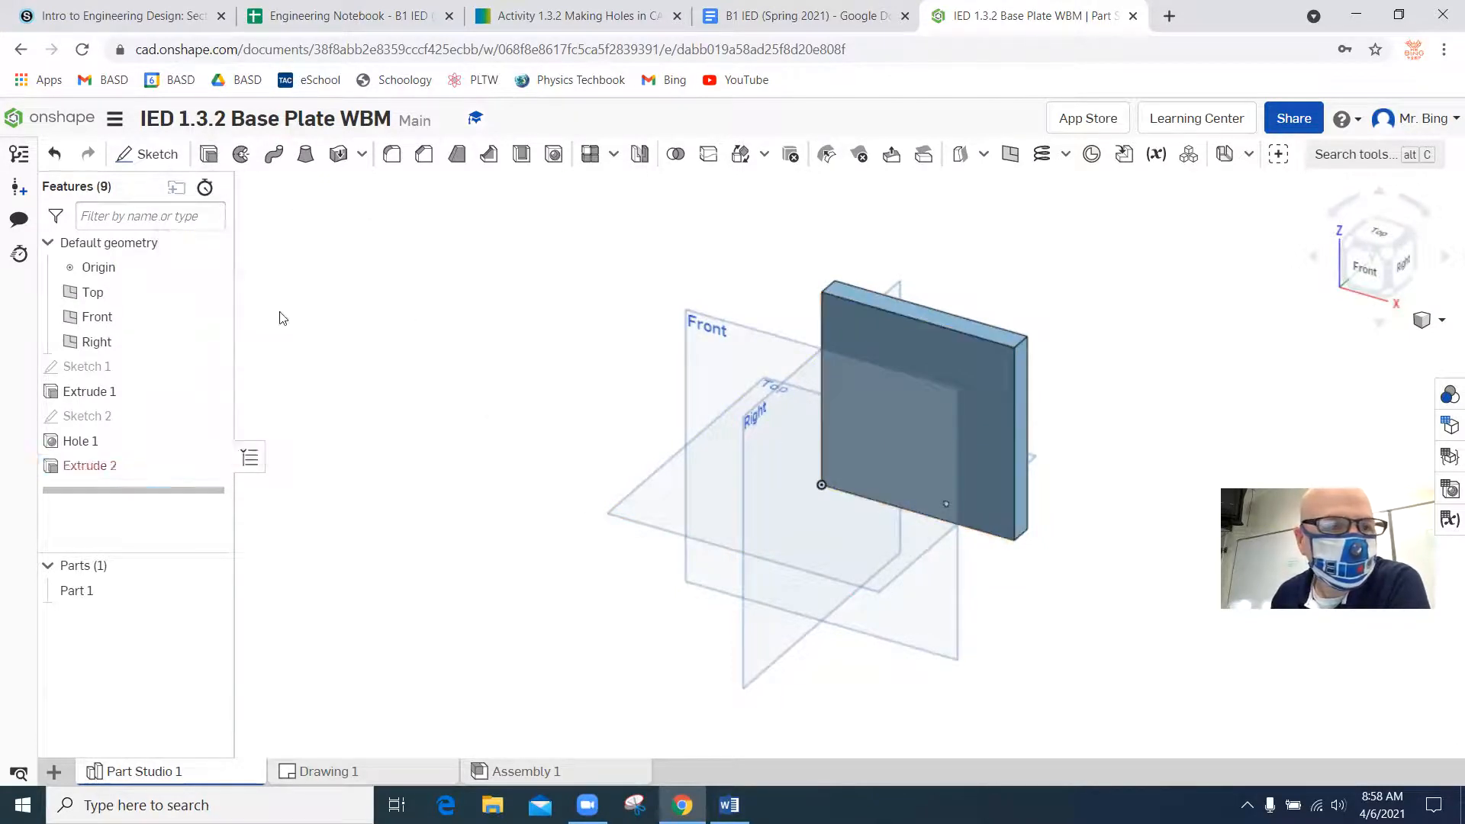
{"action": "left_click", "coordinate": [209, 367]}
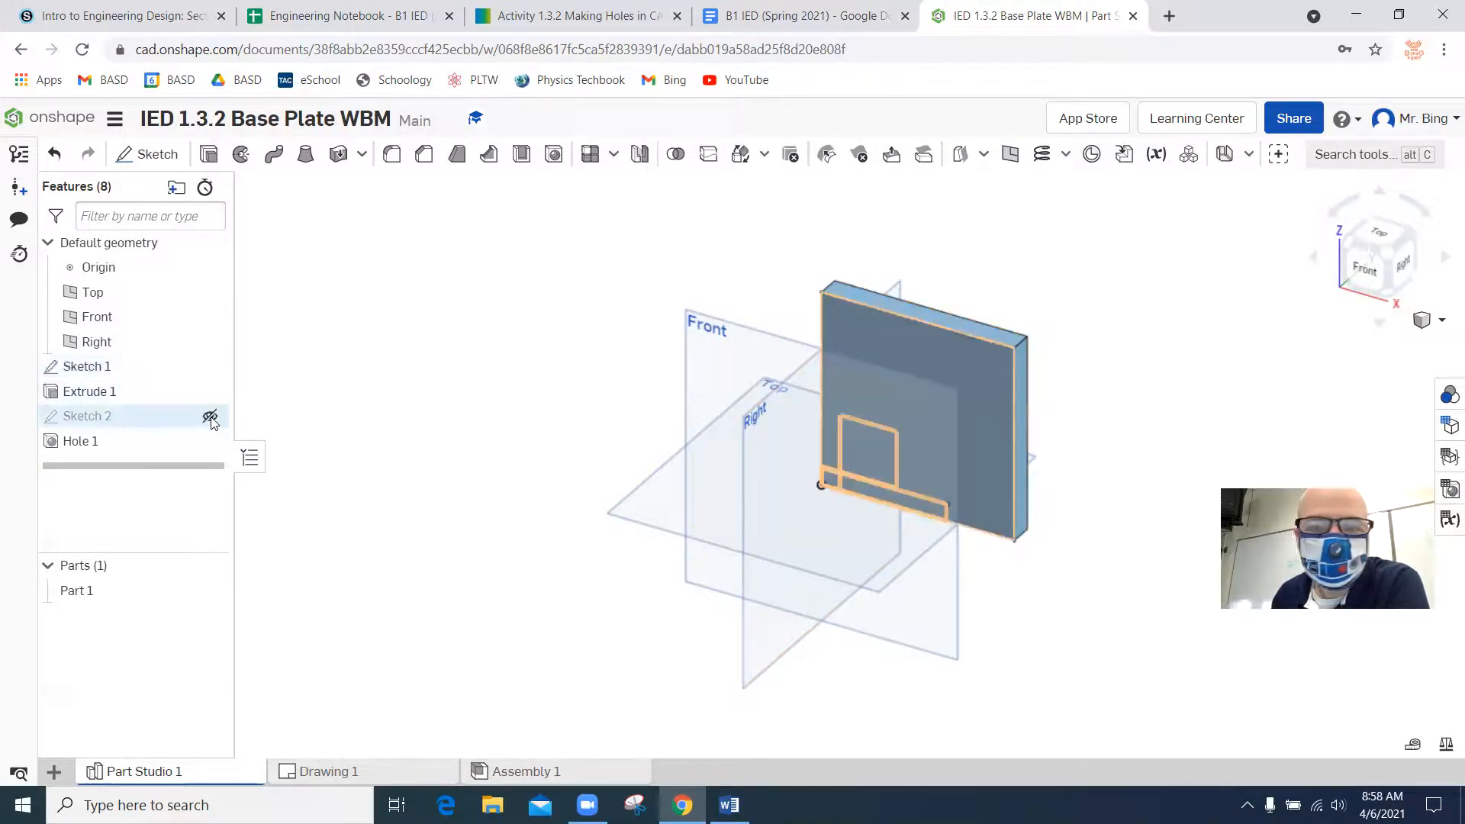
{"action": "left_click", "coordinate": [210, 417]}
{"action": "left_click", "coordinate": [208, 155]}
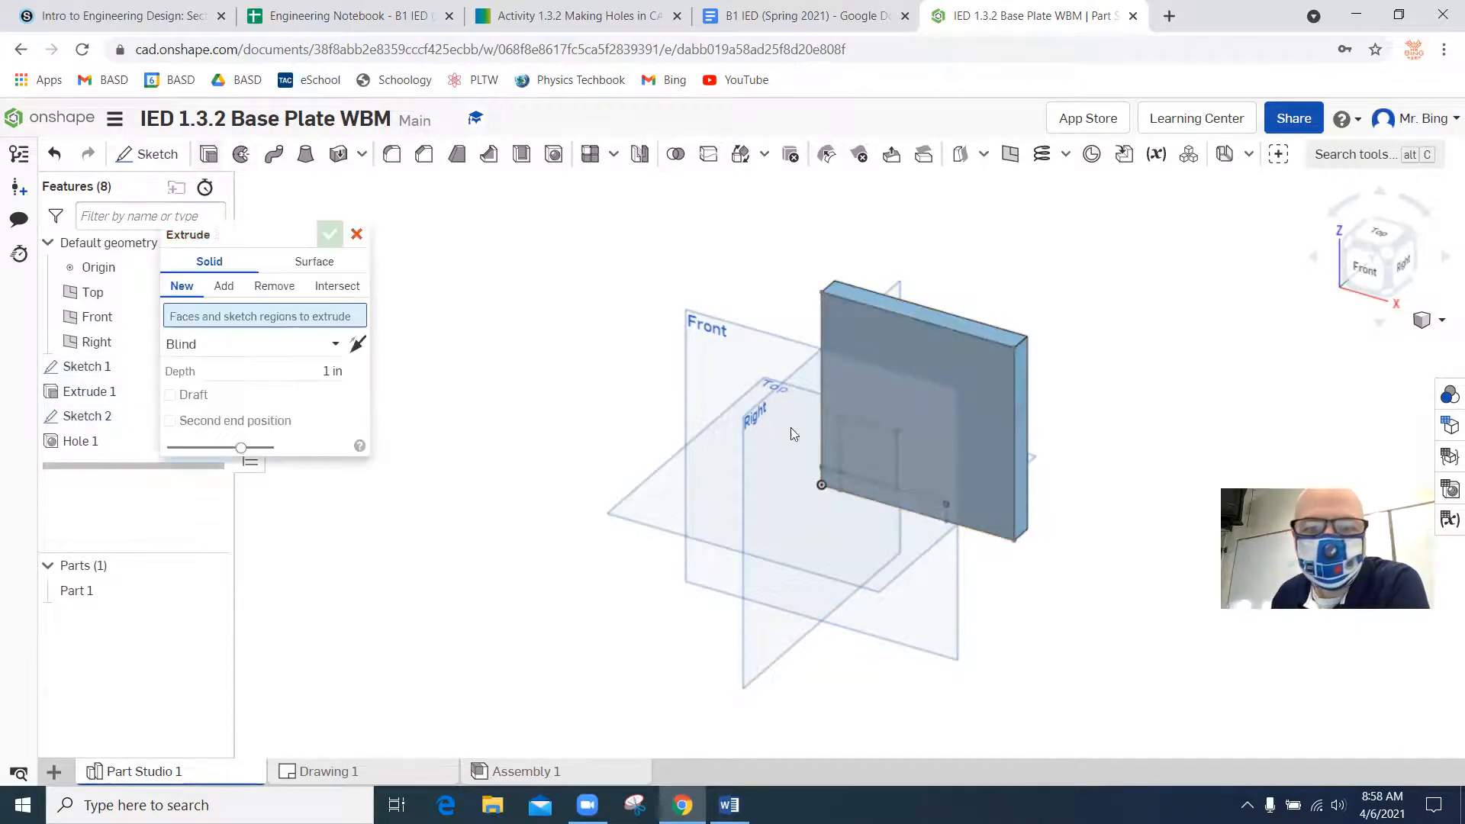
{"action": "left_click", "coordinate": [877, 449]}
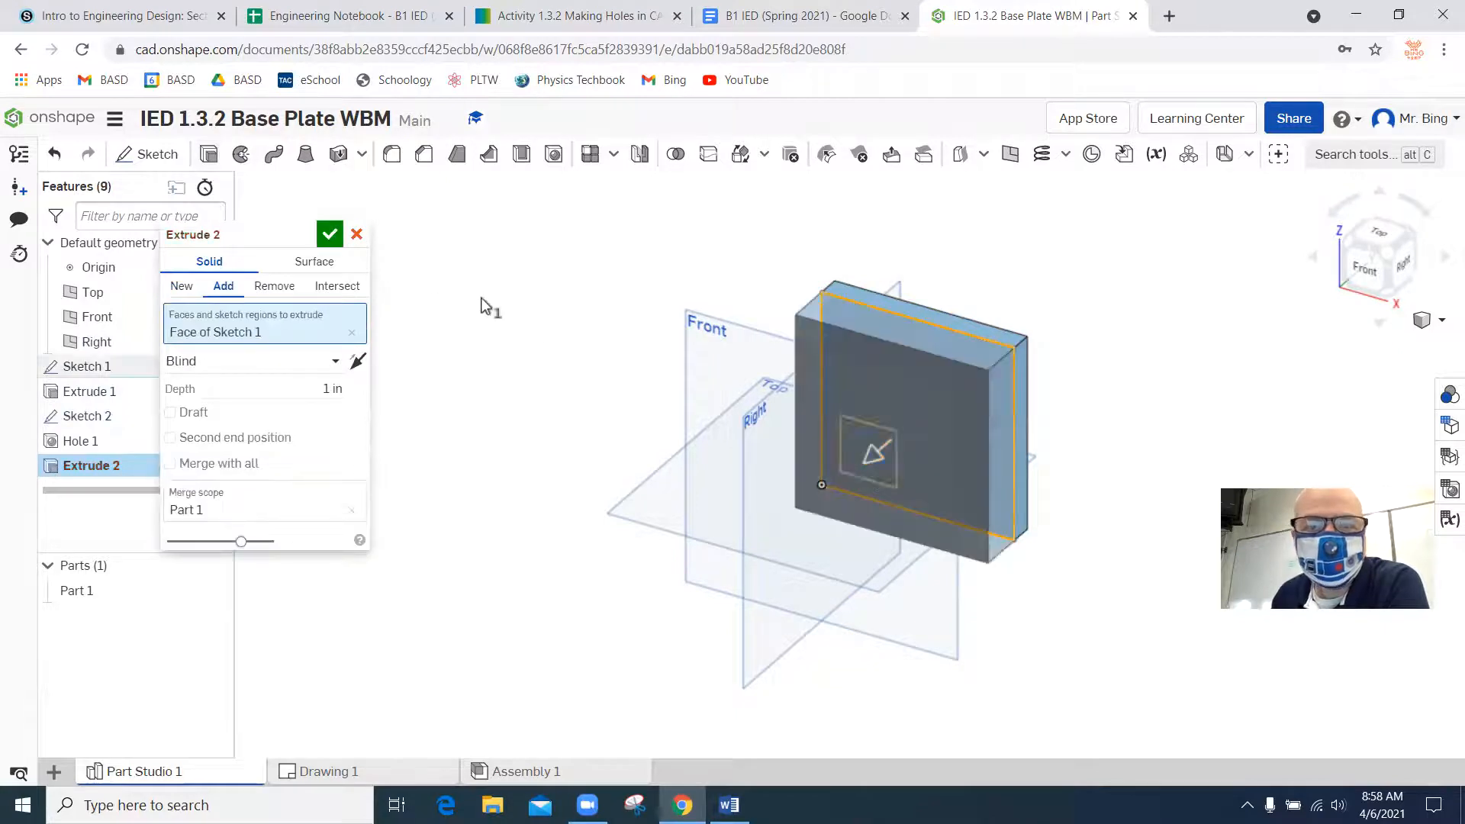
{"action": "left_click", "coordinate": [355, 233]}
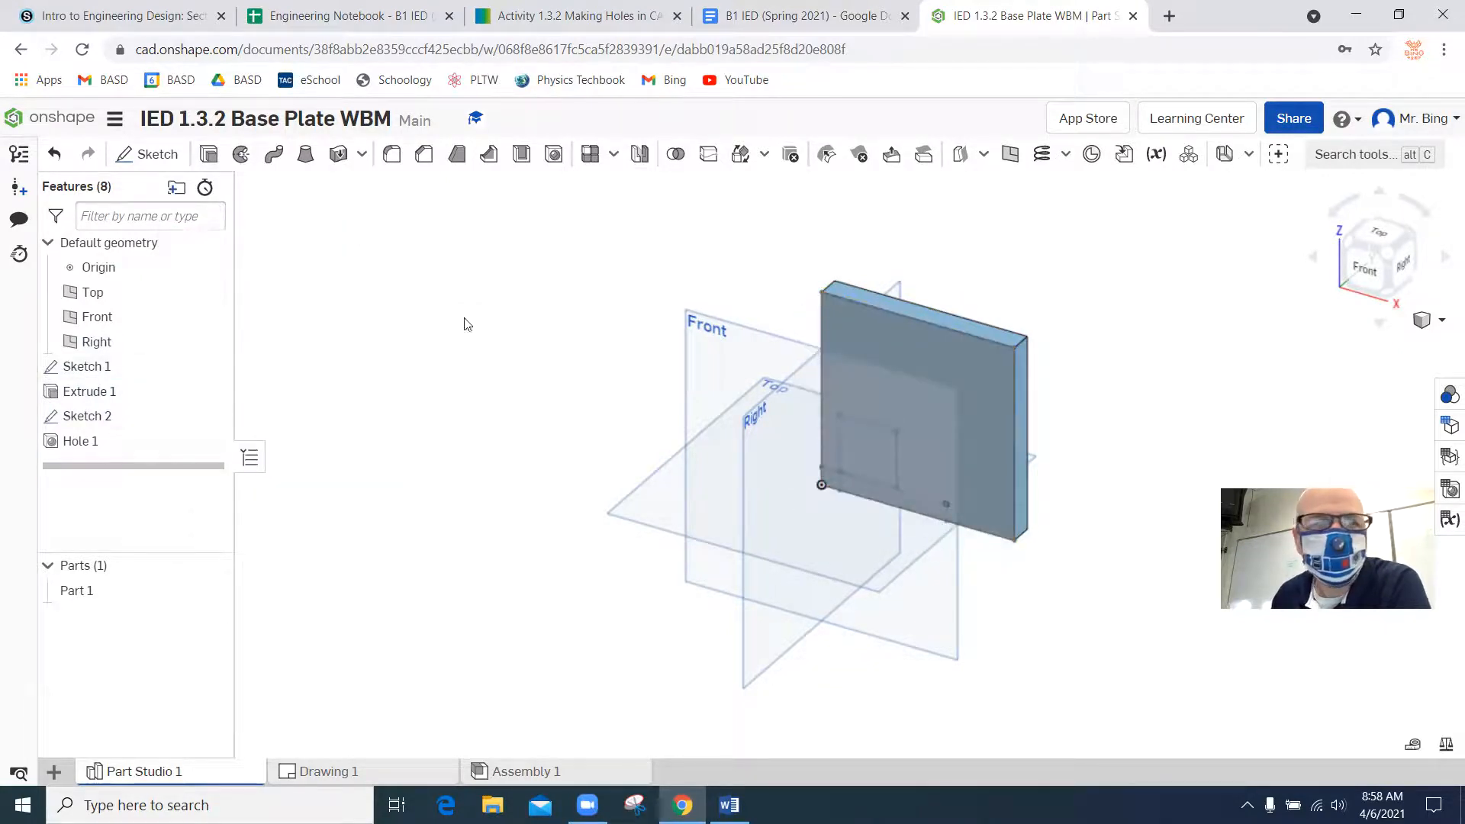
Try extruding Sketch 2's square region 0.25 in into the plate as an Add operation, and undo the extrusion.
{"action": "left_click", "coordinate": [217, 160]}
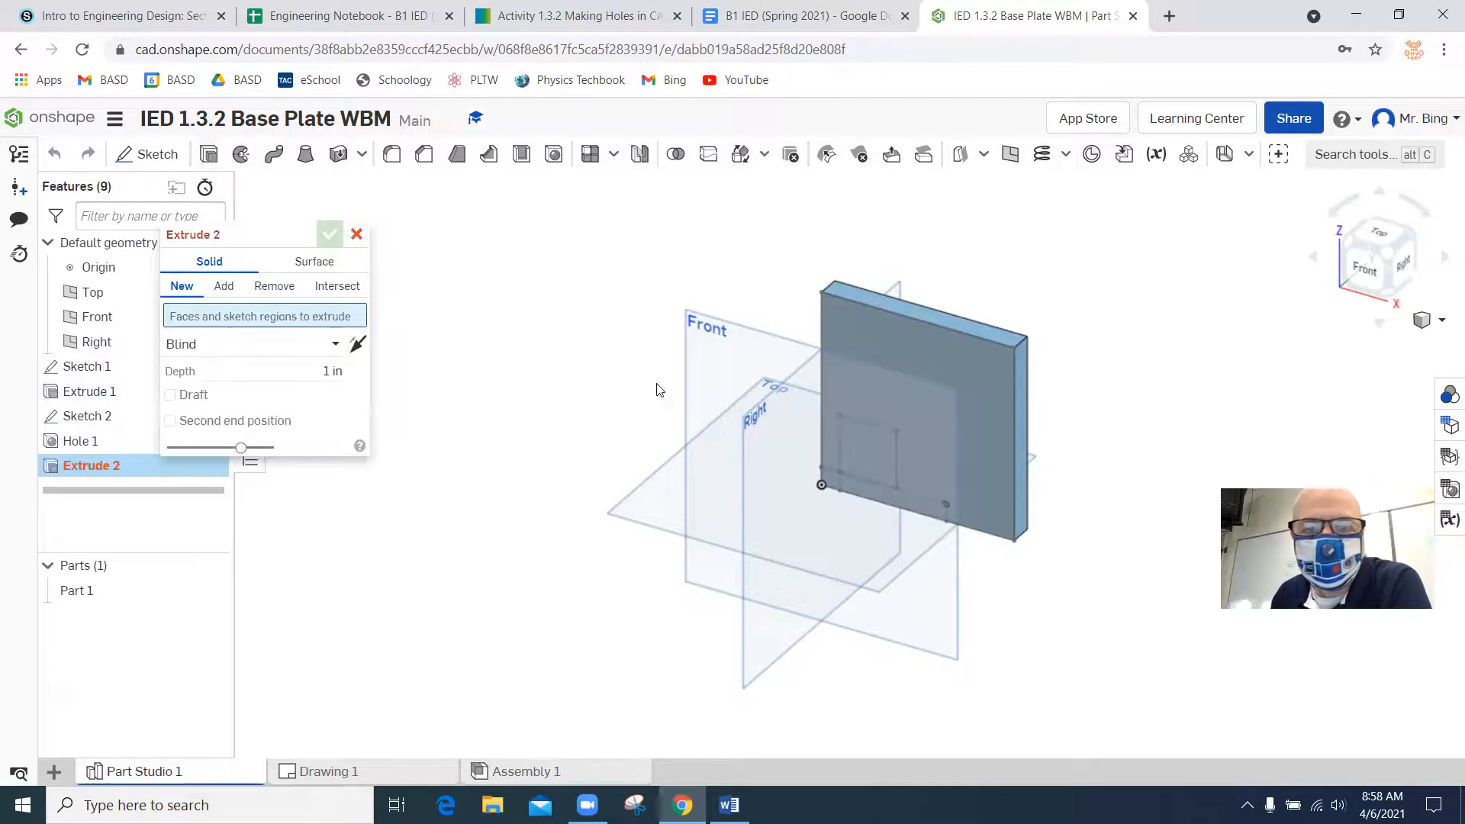
{"action": "left_click", "coordinate": [859, 424]}
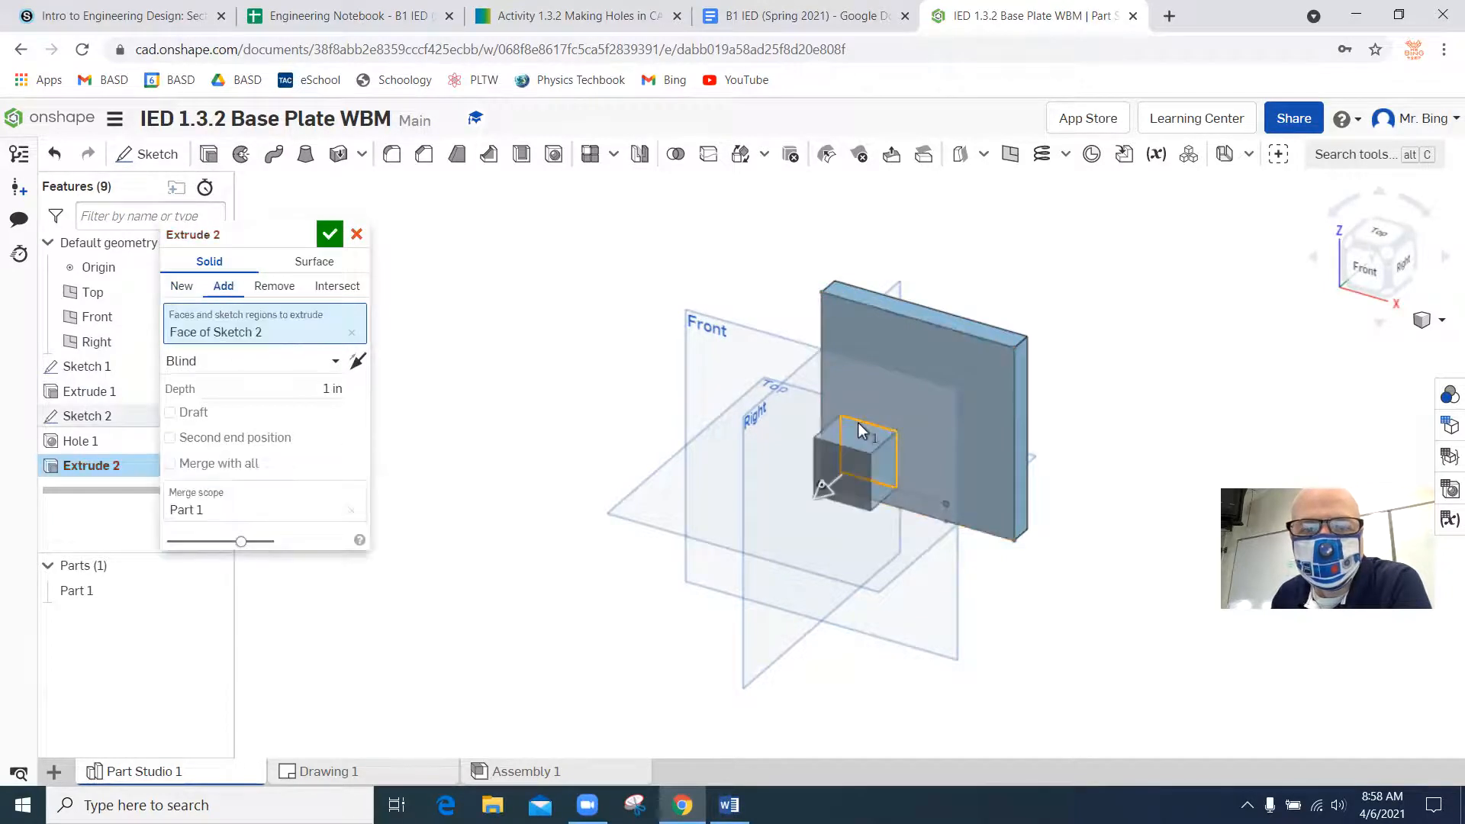
{"action": "left_click_drag", "start_coordinate": [822, 487], "coordinate": [988, 347]}
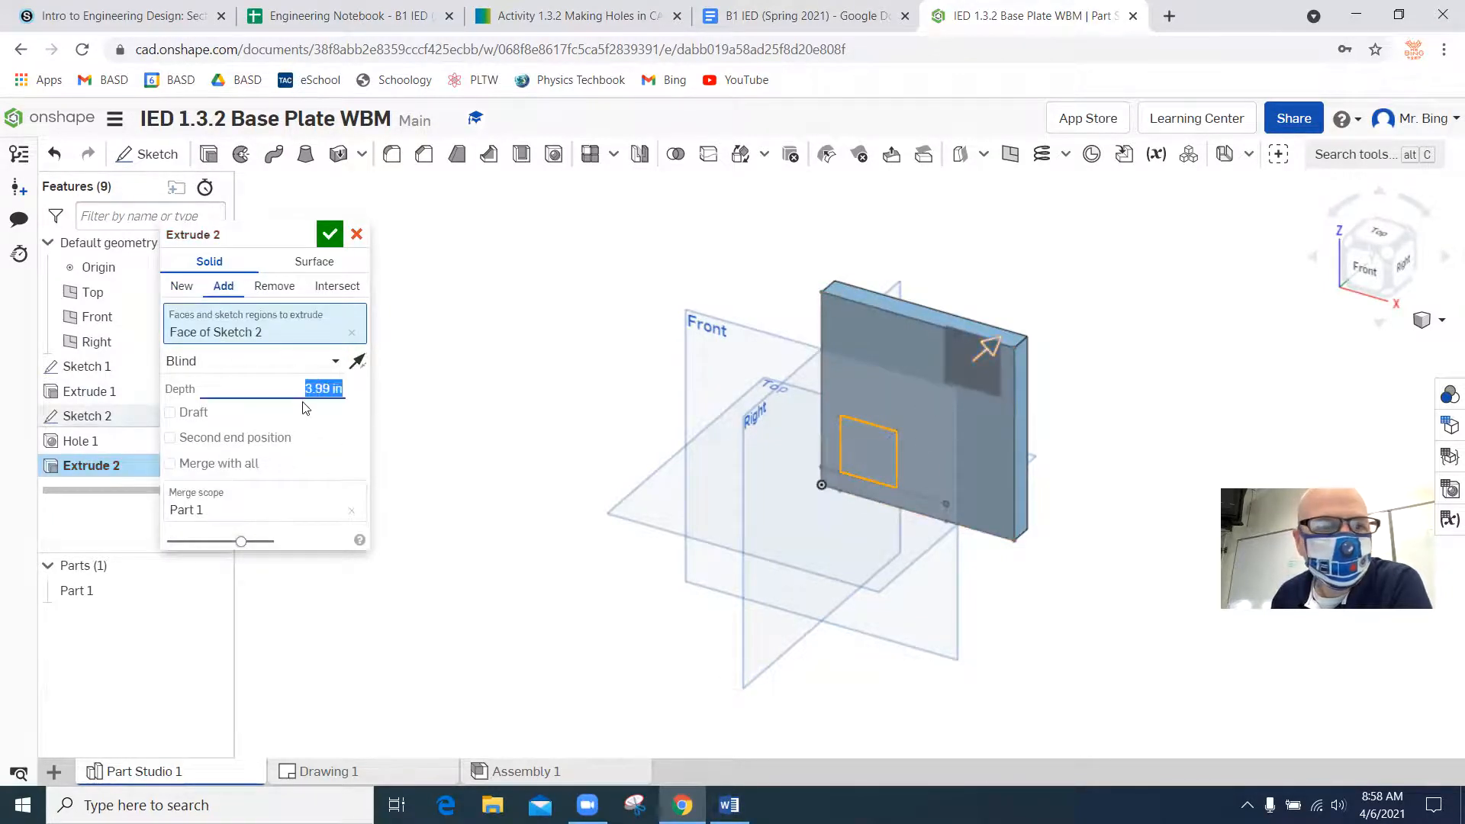
{"action": "key", "text": "BackSpace"}
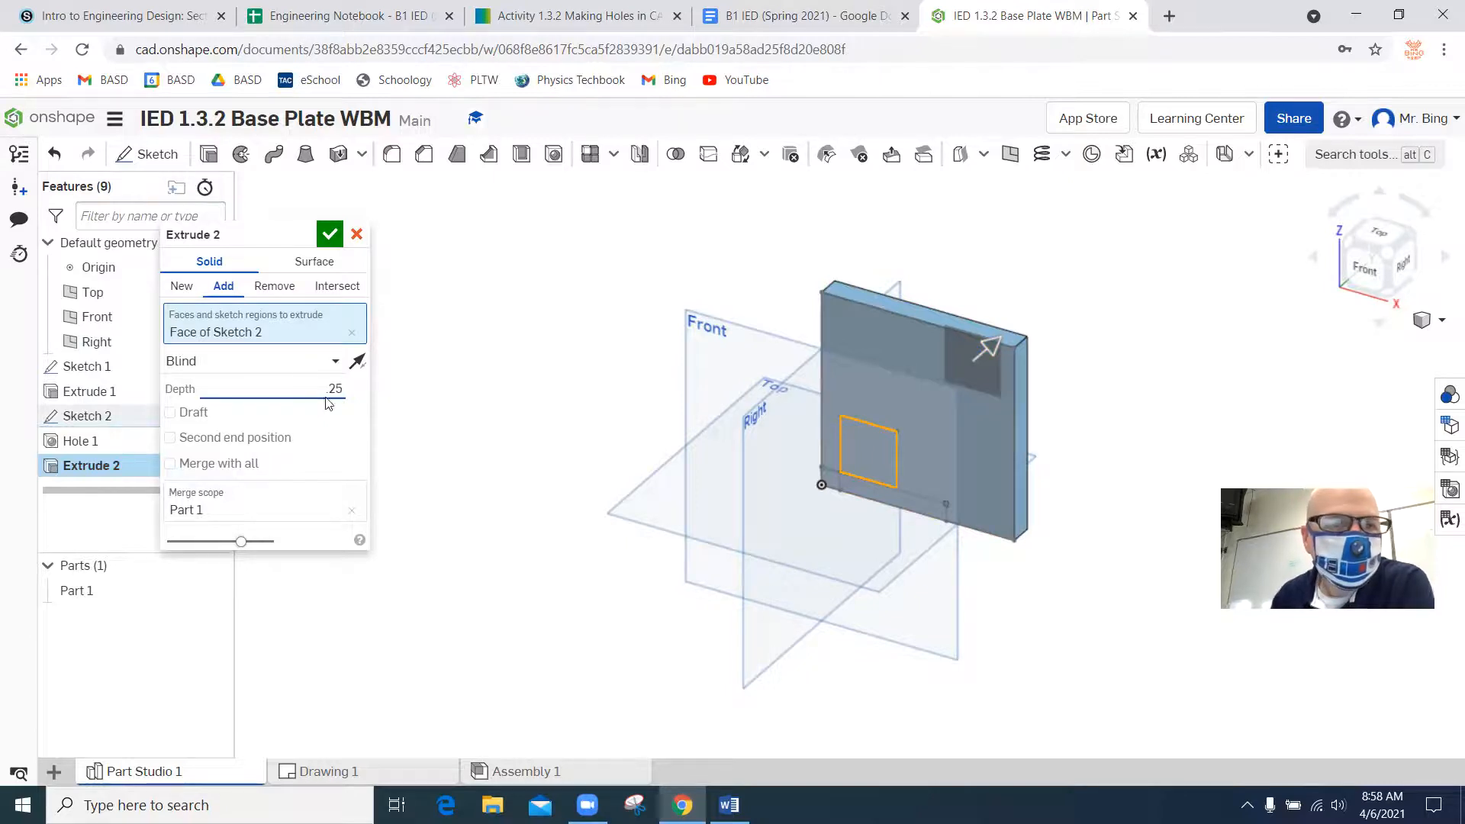
{"action": "left_click", "coordinate": [330, 233]}
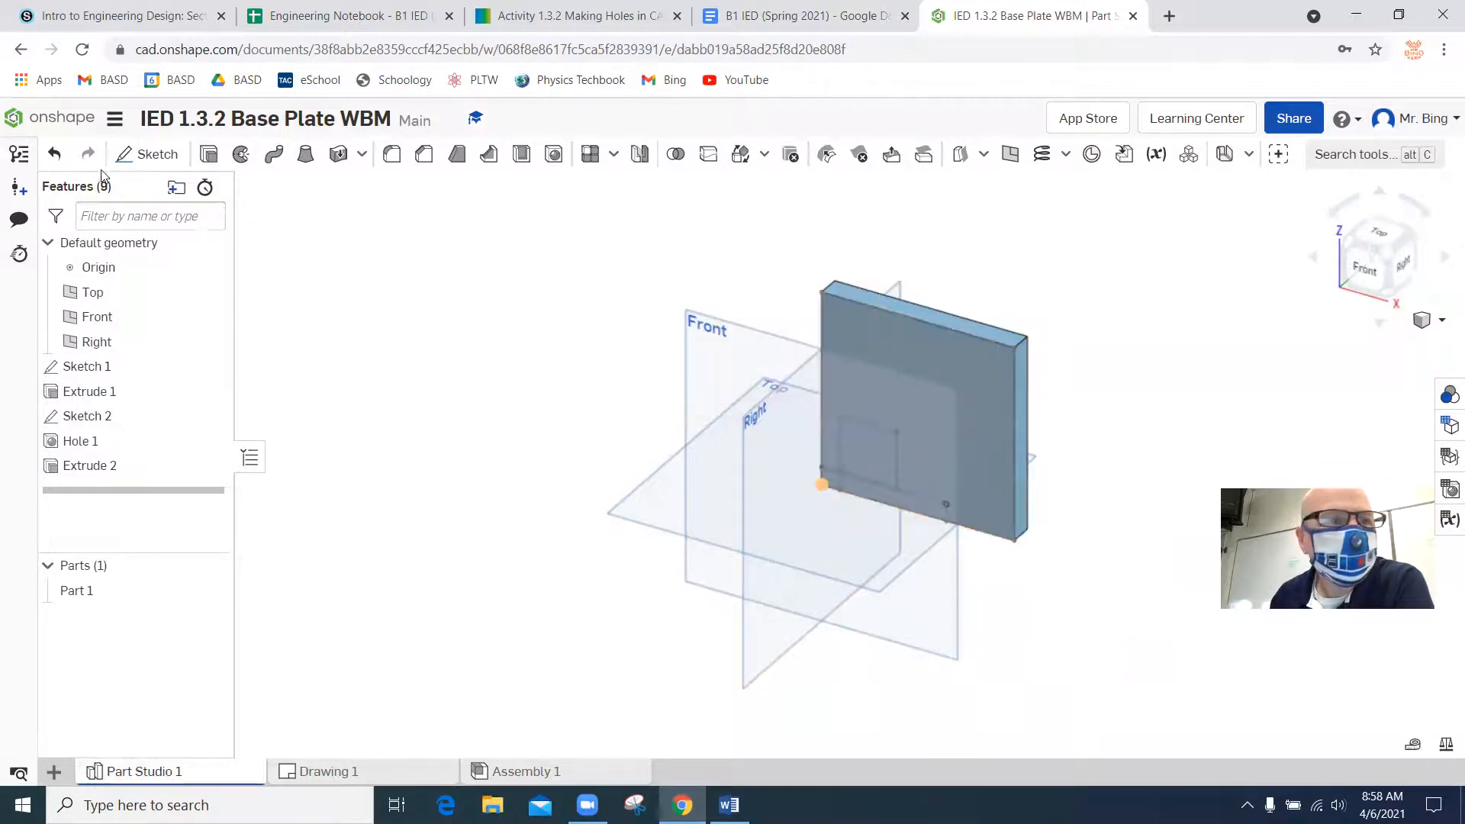
{"action": "left_click", "coordinate": [55, 155]}
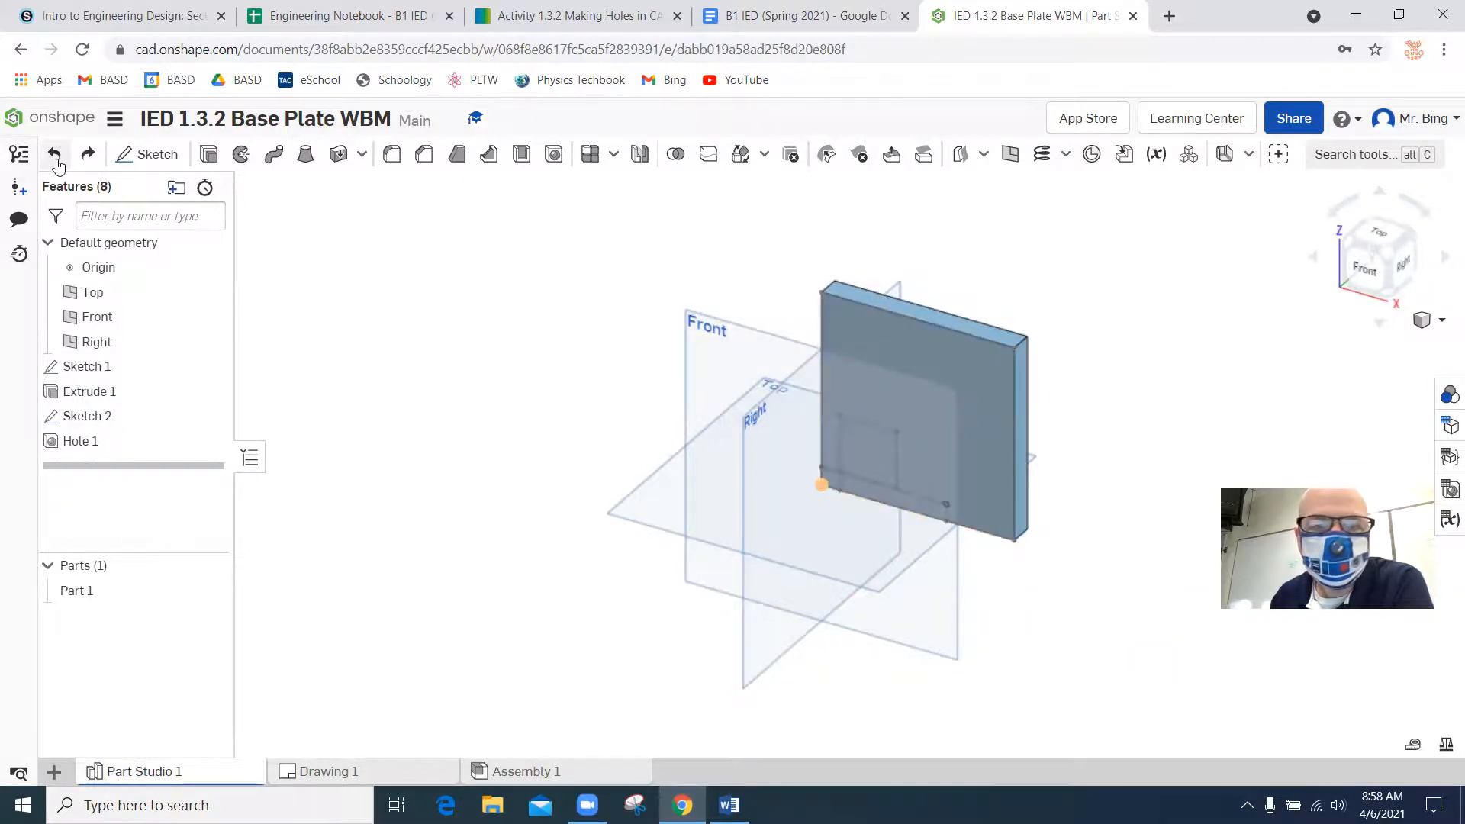
Extrude Sketch 2's square region into the plate as a Blind Remove cut with a depth of 0.25 in, and inspect it.
{"action": "left_click", "coordinate": [208, 155]}
{"action": "left_click", "coordinate": [854, 446]}
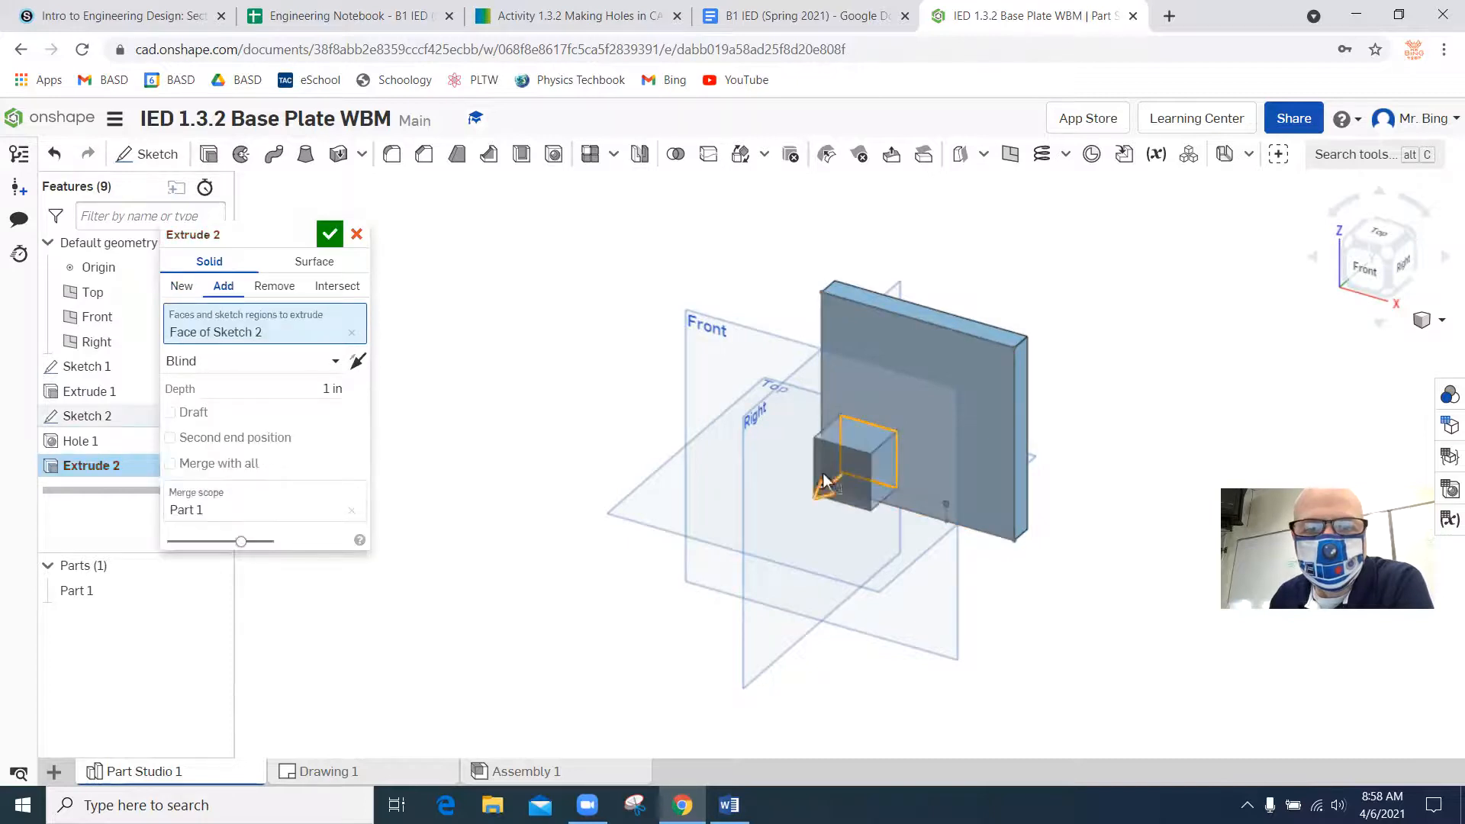
{"action": "left_click_drag", "start_coordinate": [824, 481], "coordinate": [952, 377]}
{"action": "left_click", "coordinate": [267, 287]}
{"action": "type", "text": "0.25"}
{"action": "key", "text": "Return"}
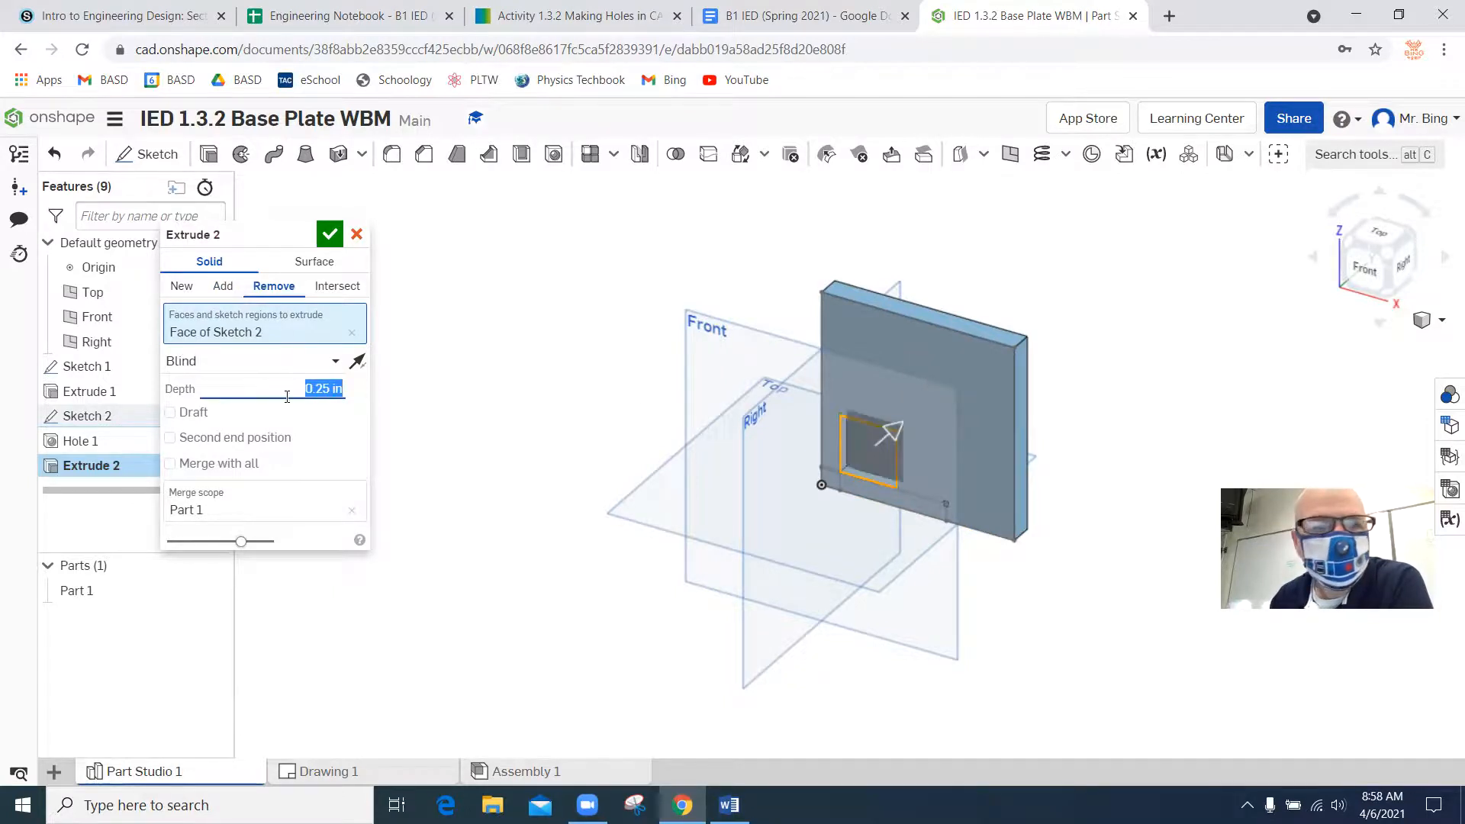
{"action": "left_click", "coordinate": [329, 236]}
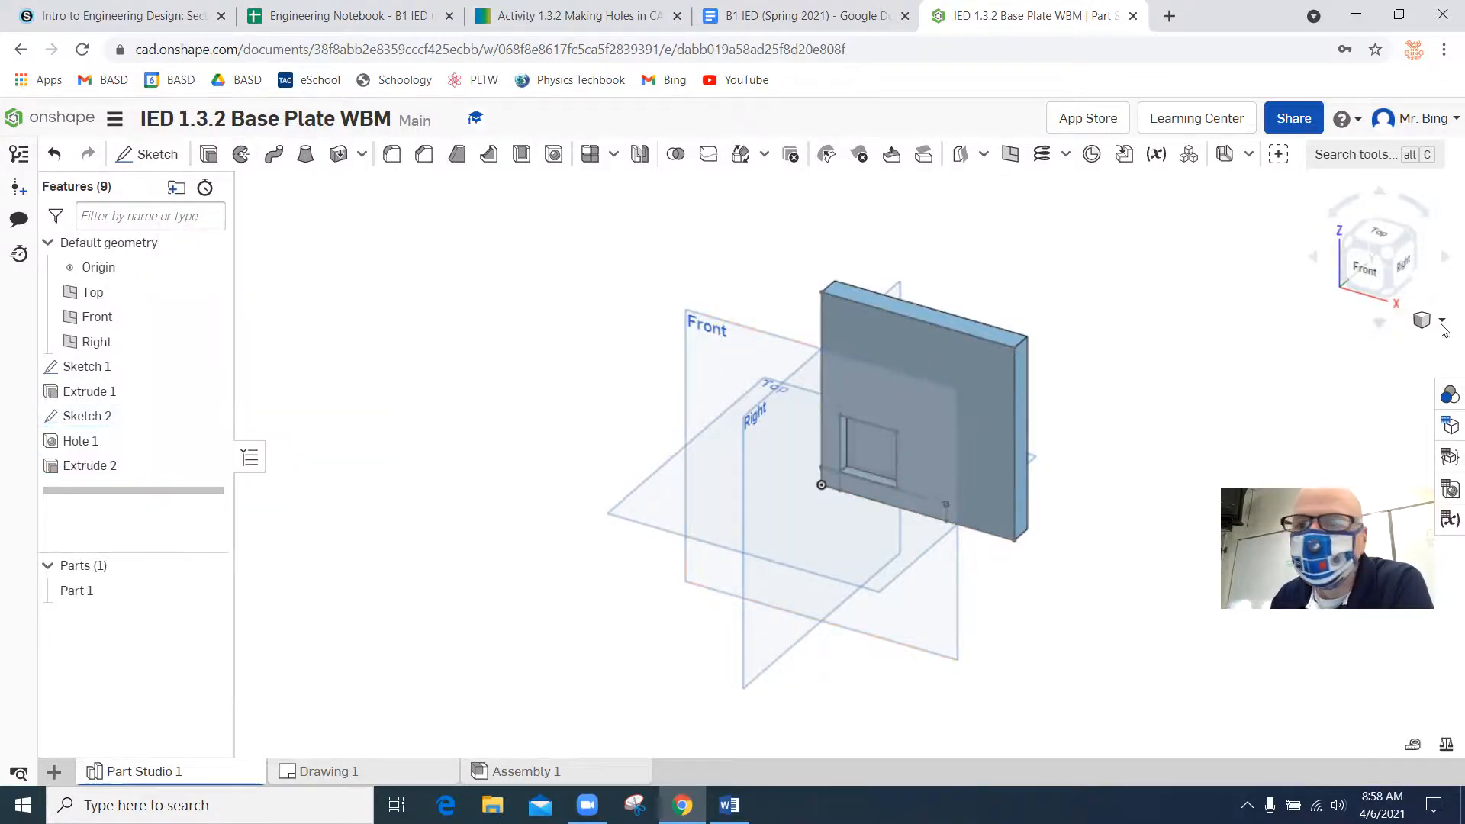
{"action": "left_click", "coordinate": [1444, 258]}
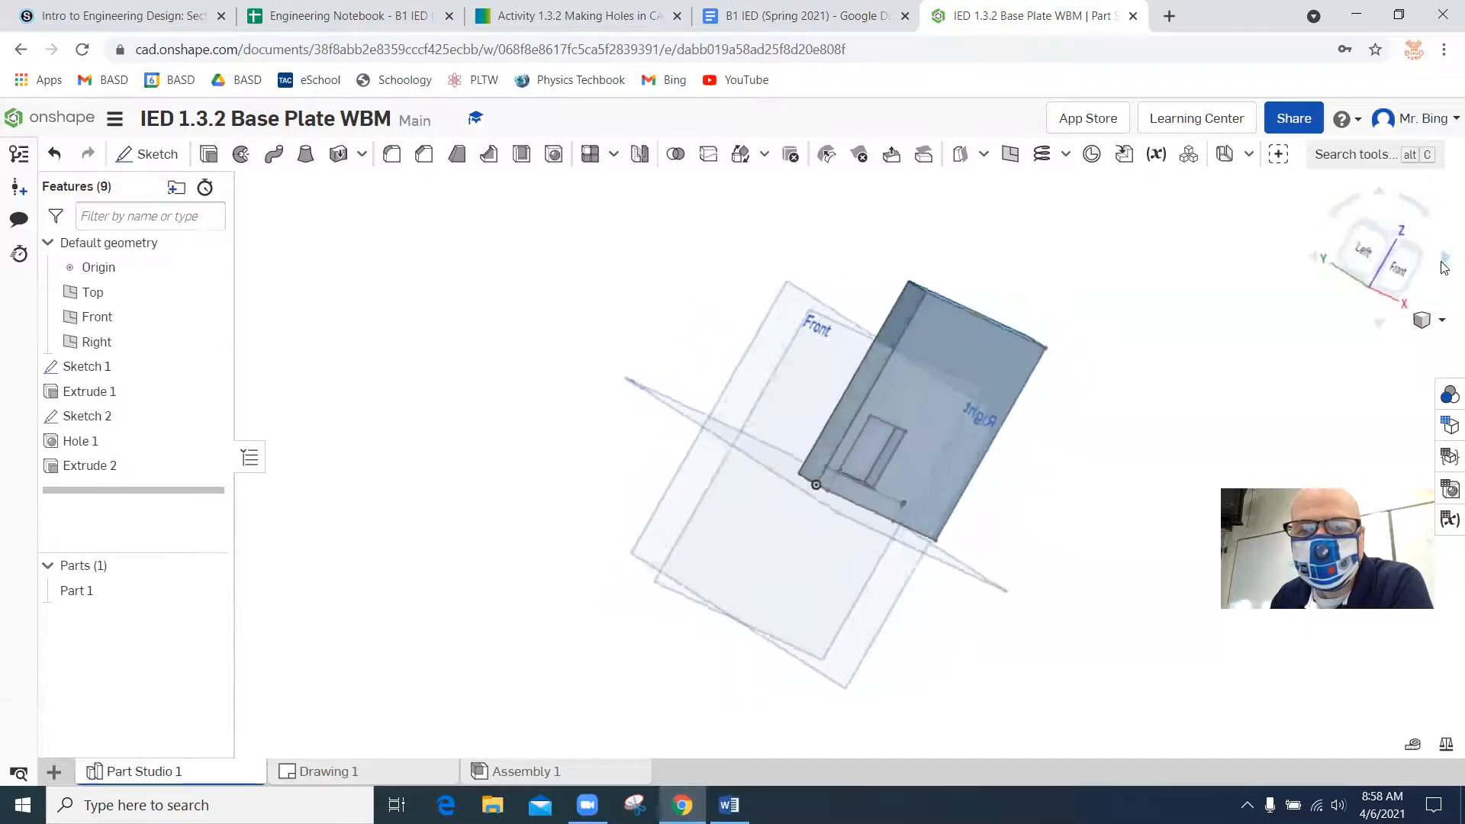
Open Drawing 1 and update its views to match the modified plate.
{"action": "left_click", "coordinate": [516, 773]}
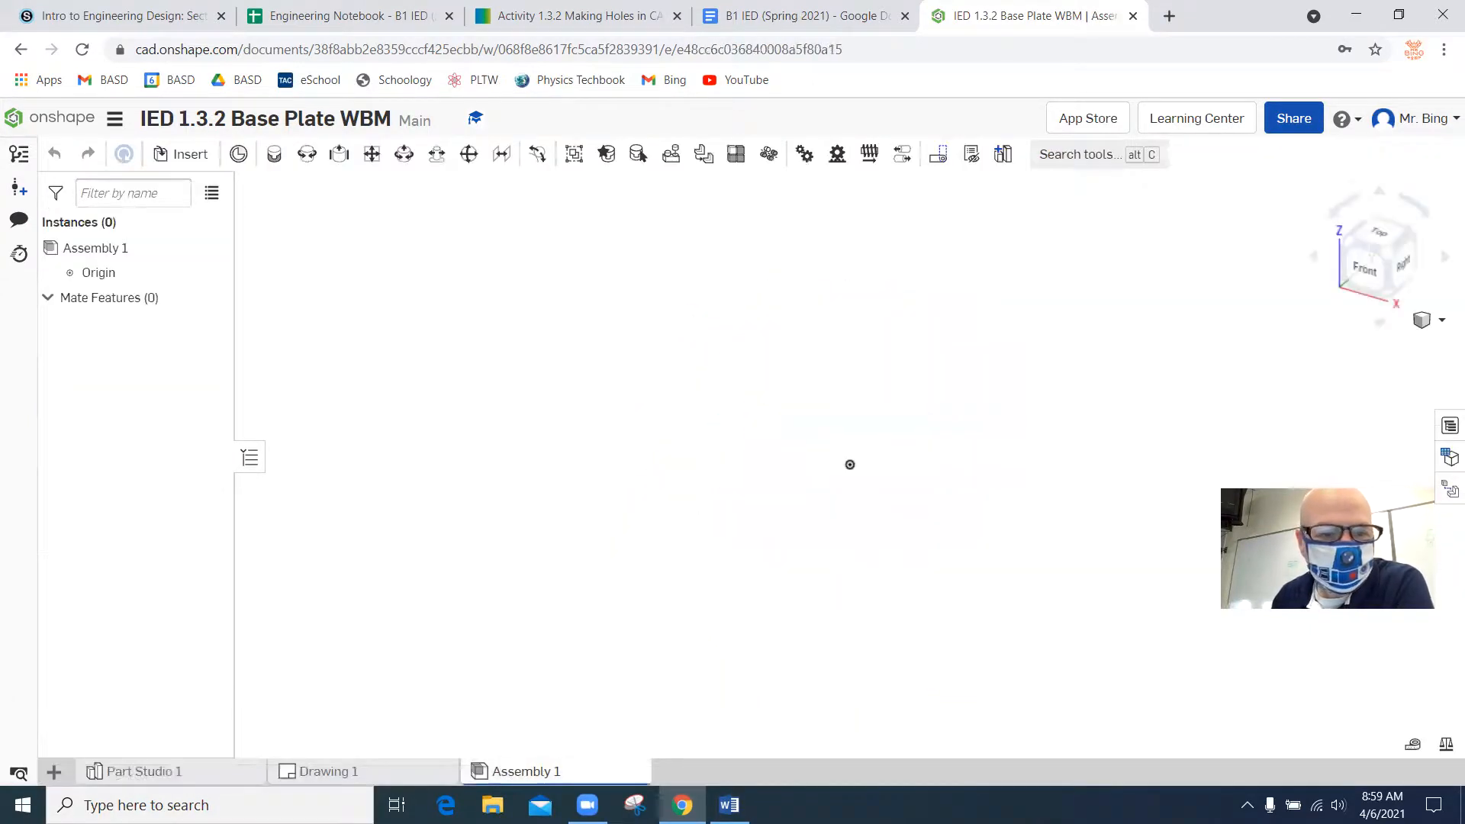
{"action": "left_click", "coordinate": [321, 772]}
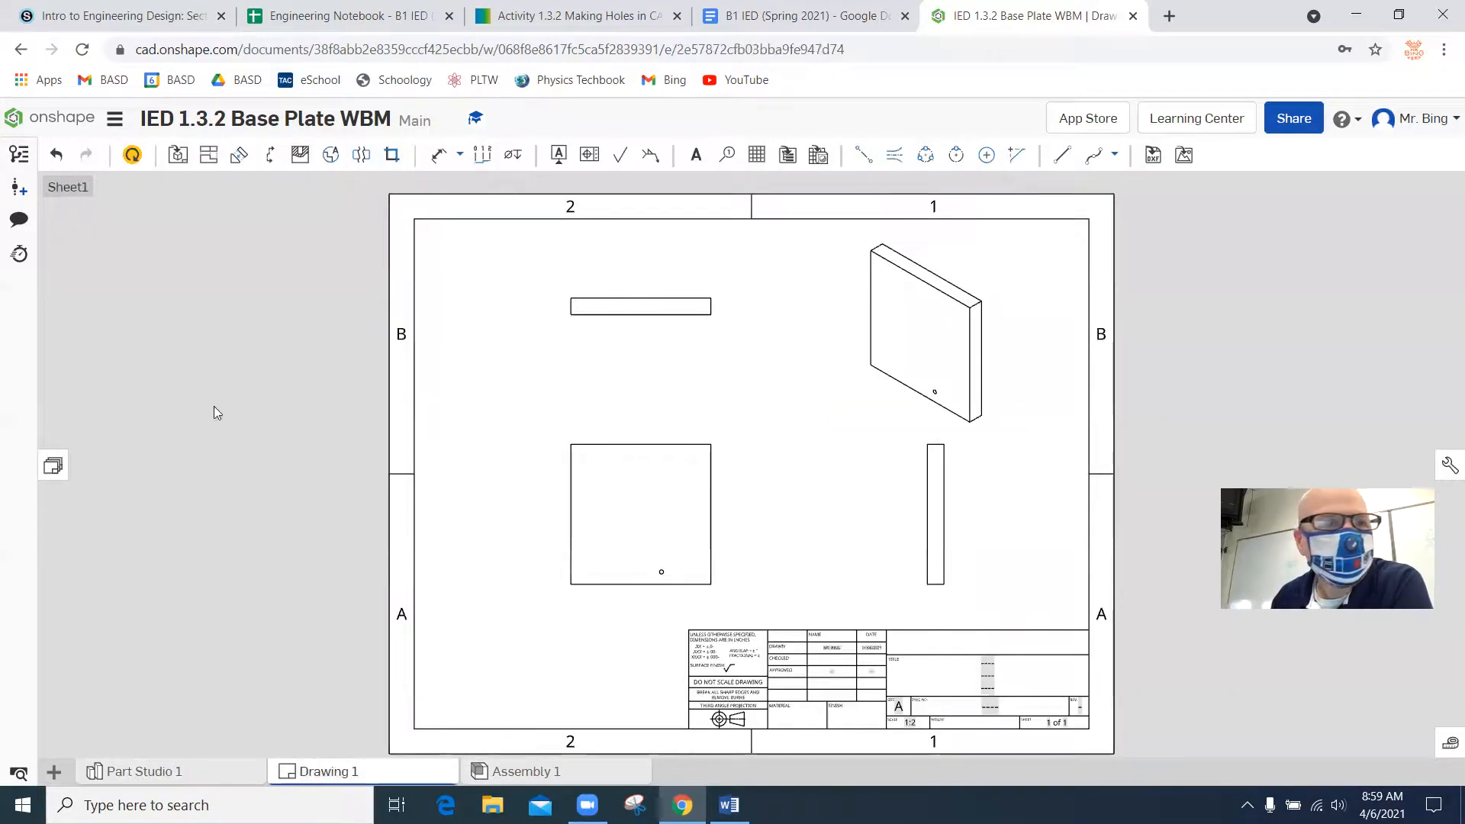
{"action": "left_click", "coordinate": [132, 155]}
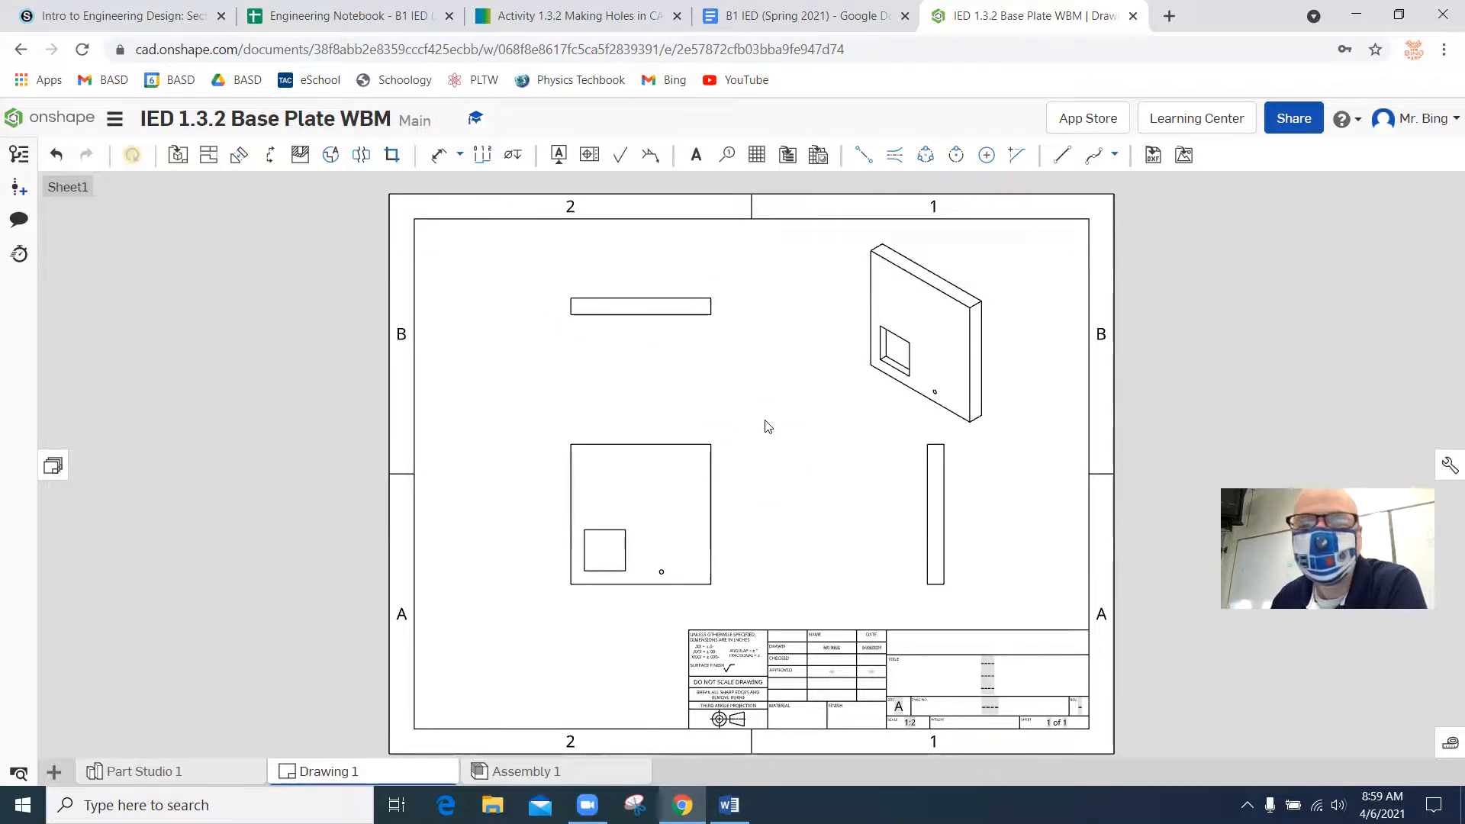
Shade the isometric view and show hidden lines in the right-side and top views.
{"action": "right_click", "coordinate": [959, 276]}
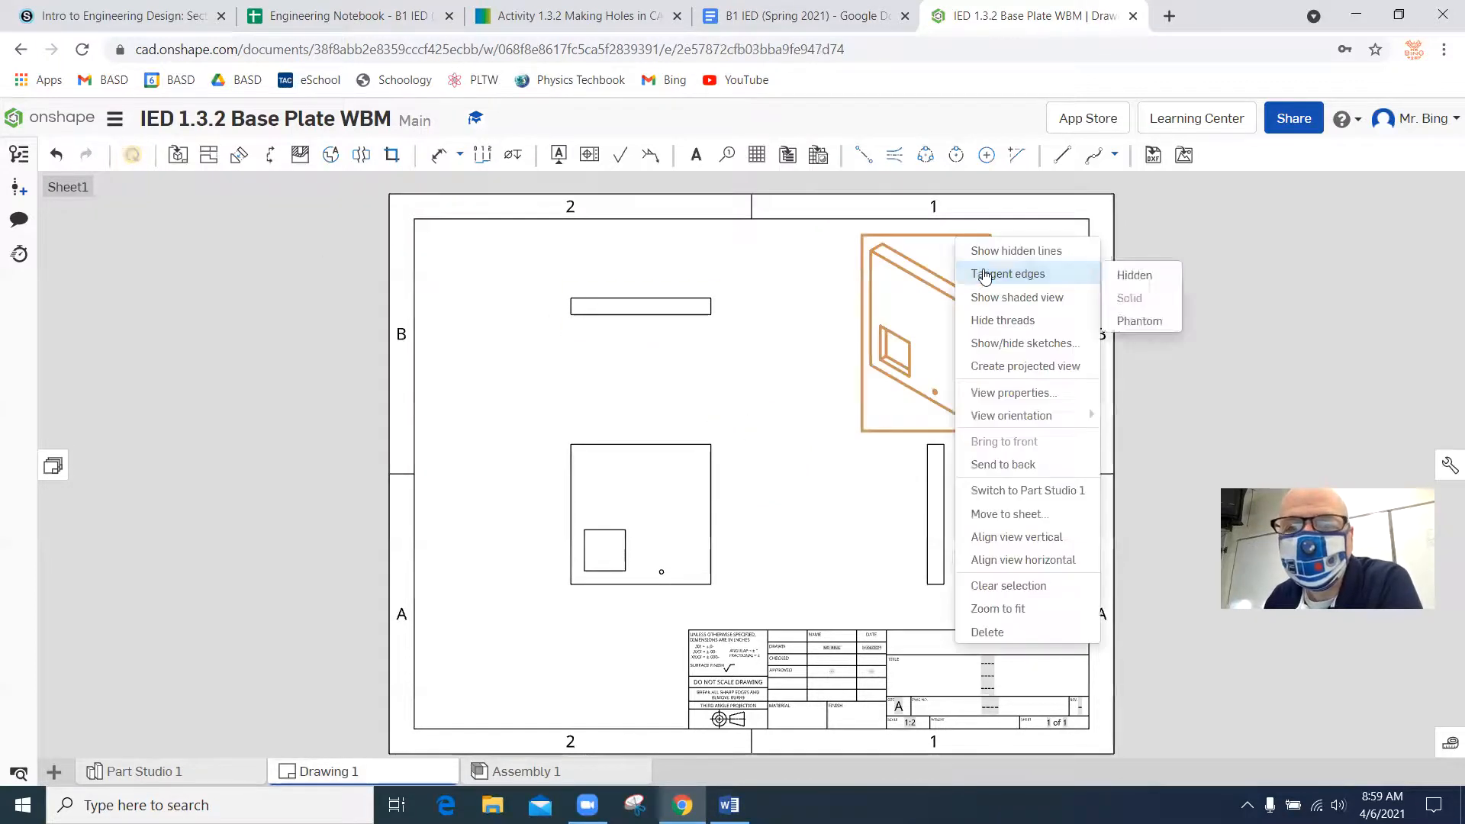
{"action": "left_click", "coordinate": [1008, 301]}
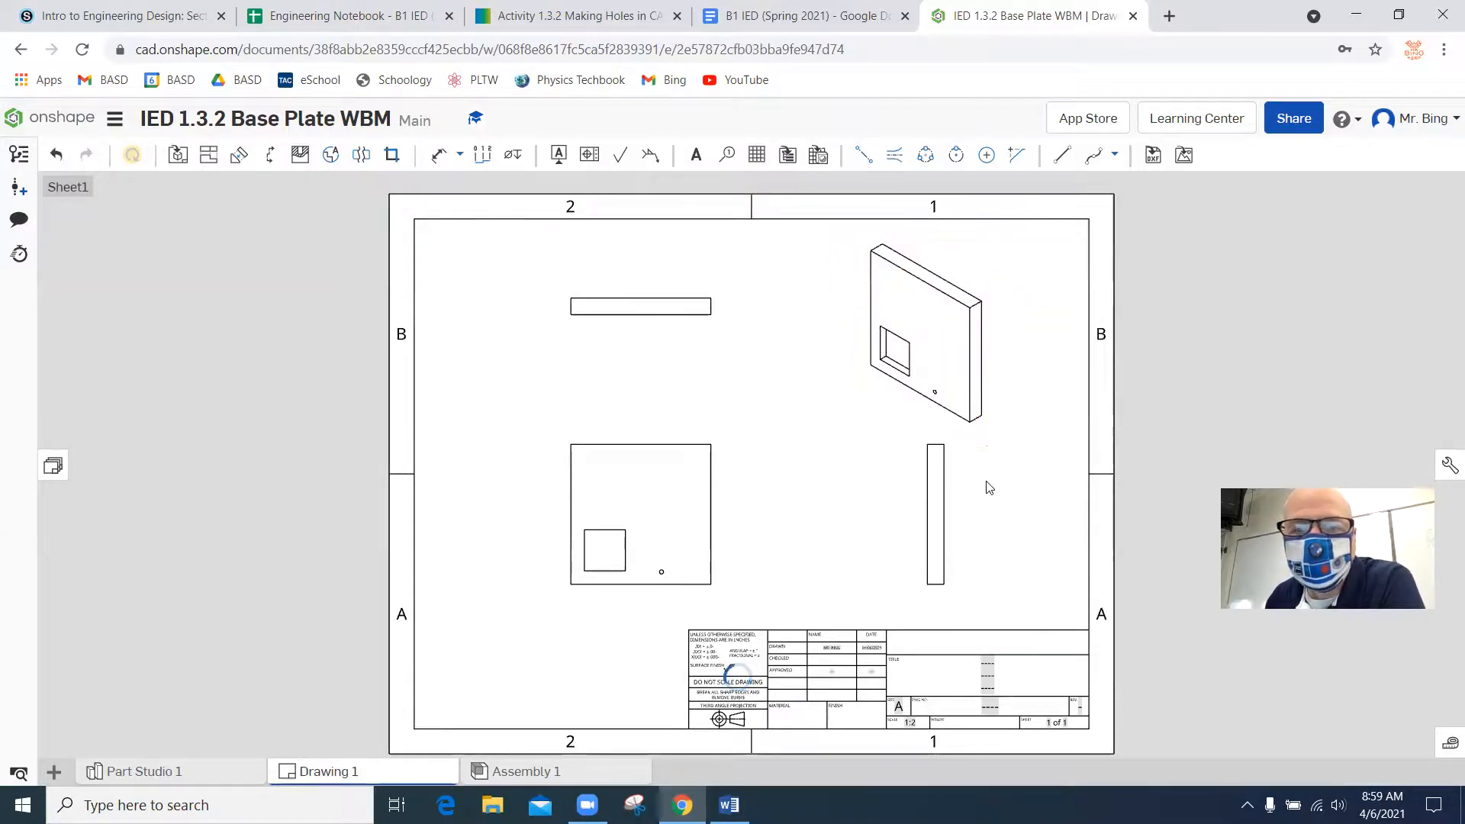
{"action": "right_click", "coordinate": [946, 518]}
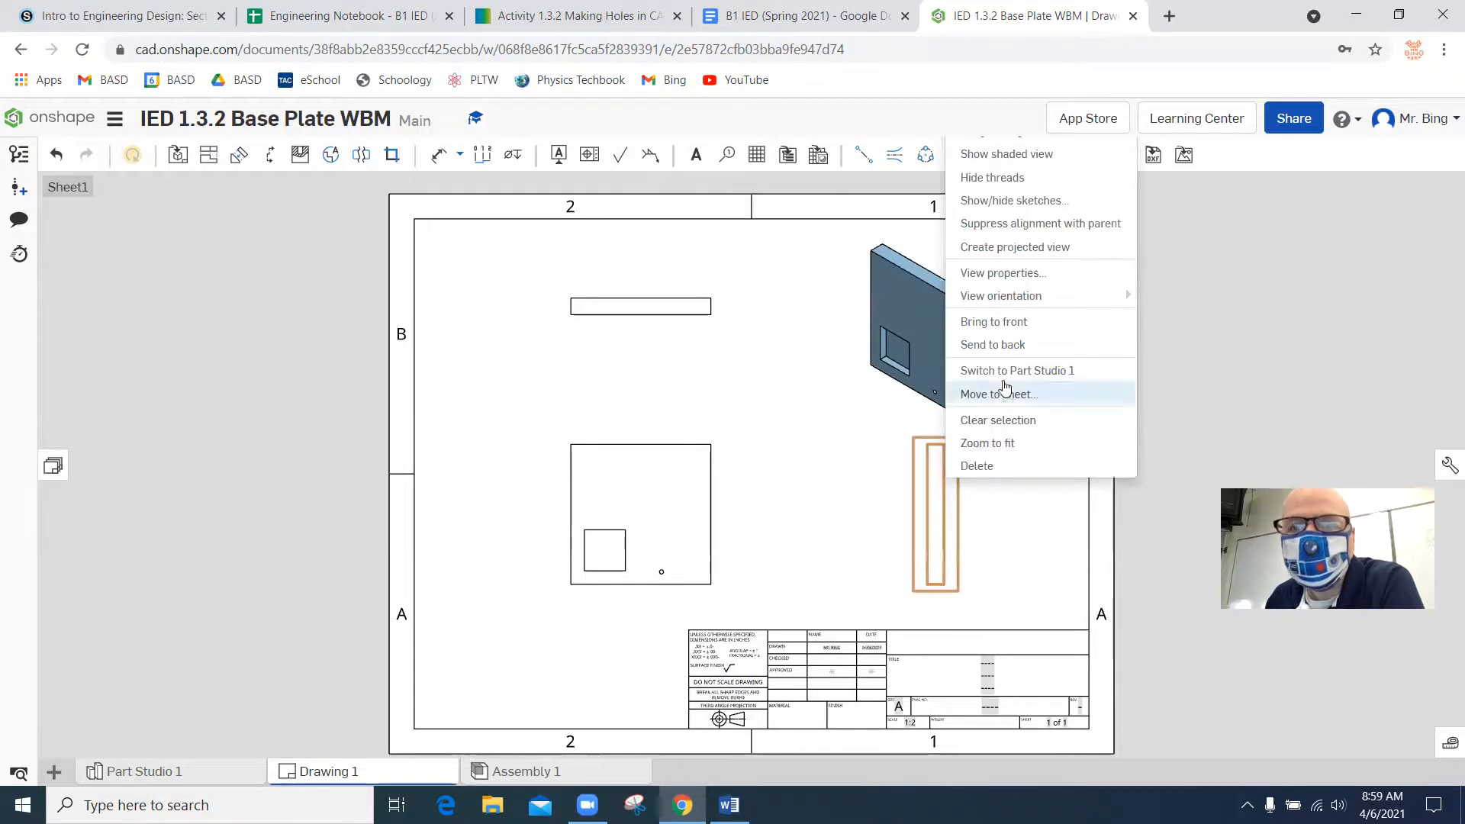
{"action": "mouse_move", "coordinate": [1053, 296]}
{"action": "left_click", "coordinate": [1202, 585]}
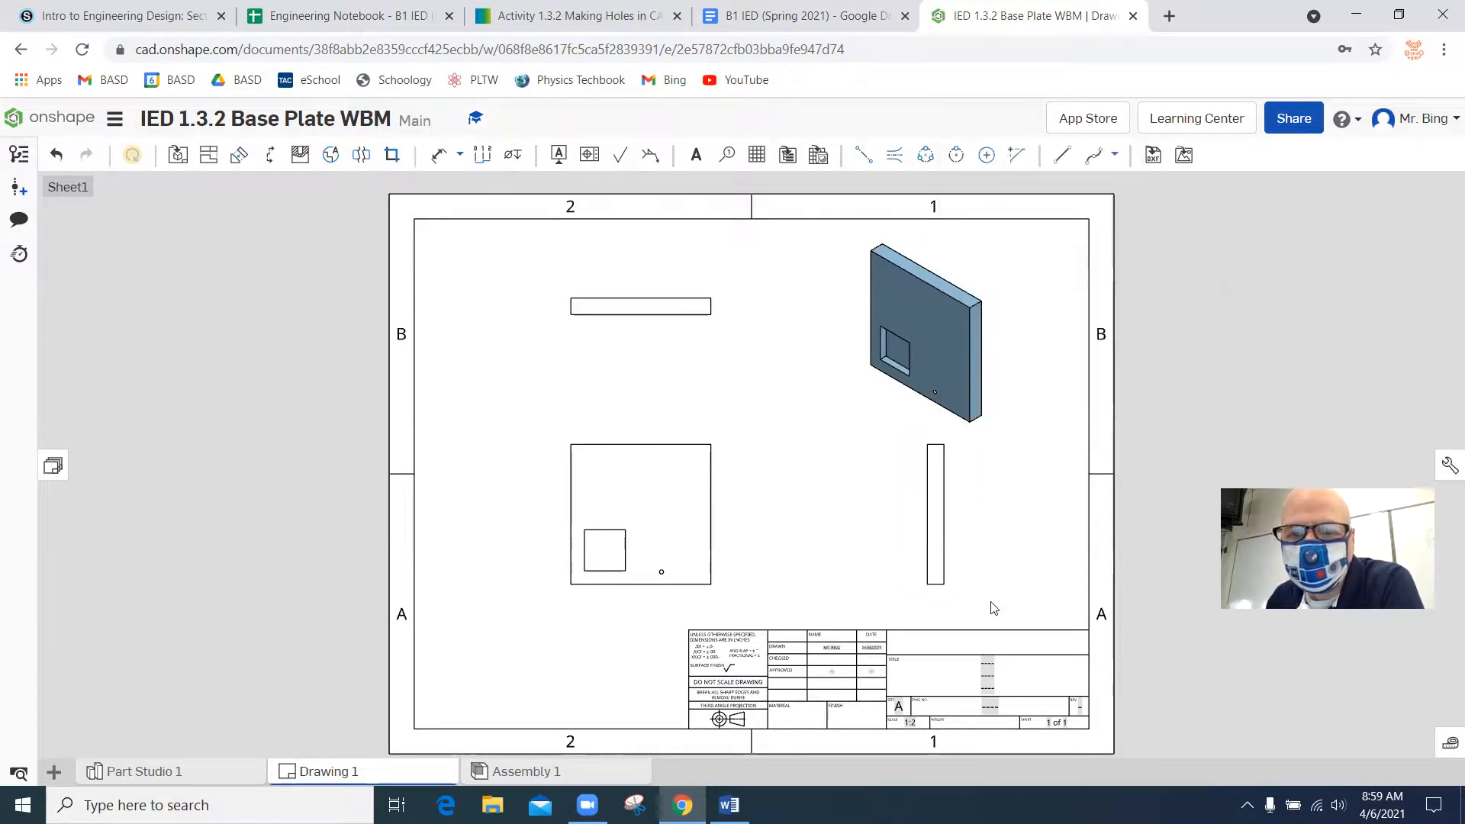
{"action": "right_click", "coordinate": [952, 593]}
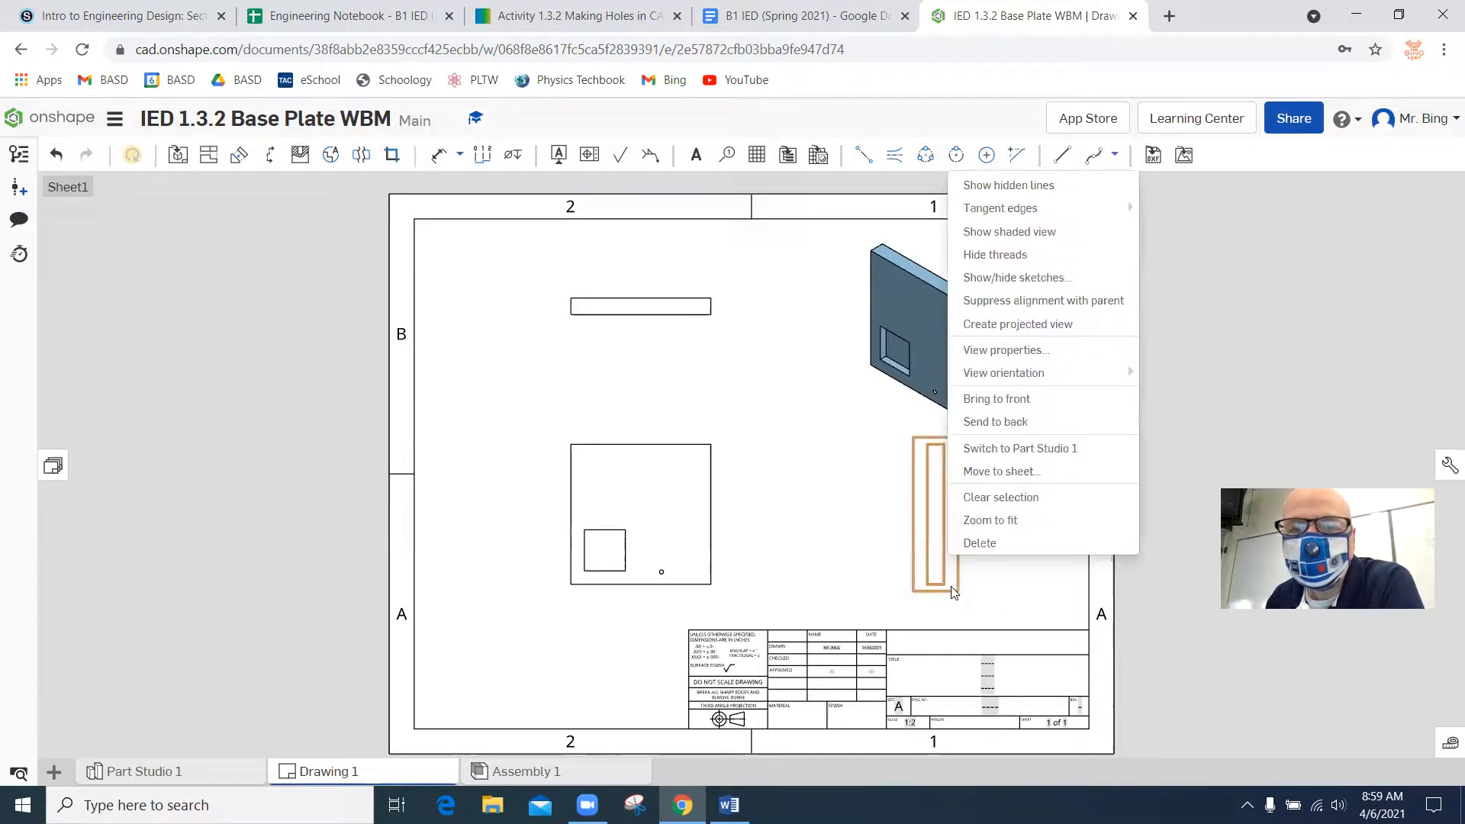
{"action": "left_click", "coordinate": [991, 186]}
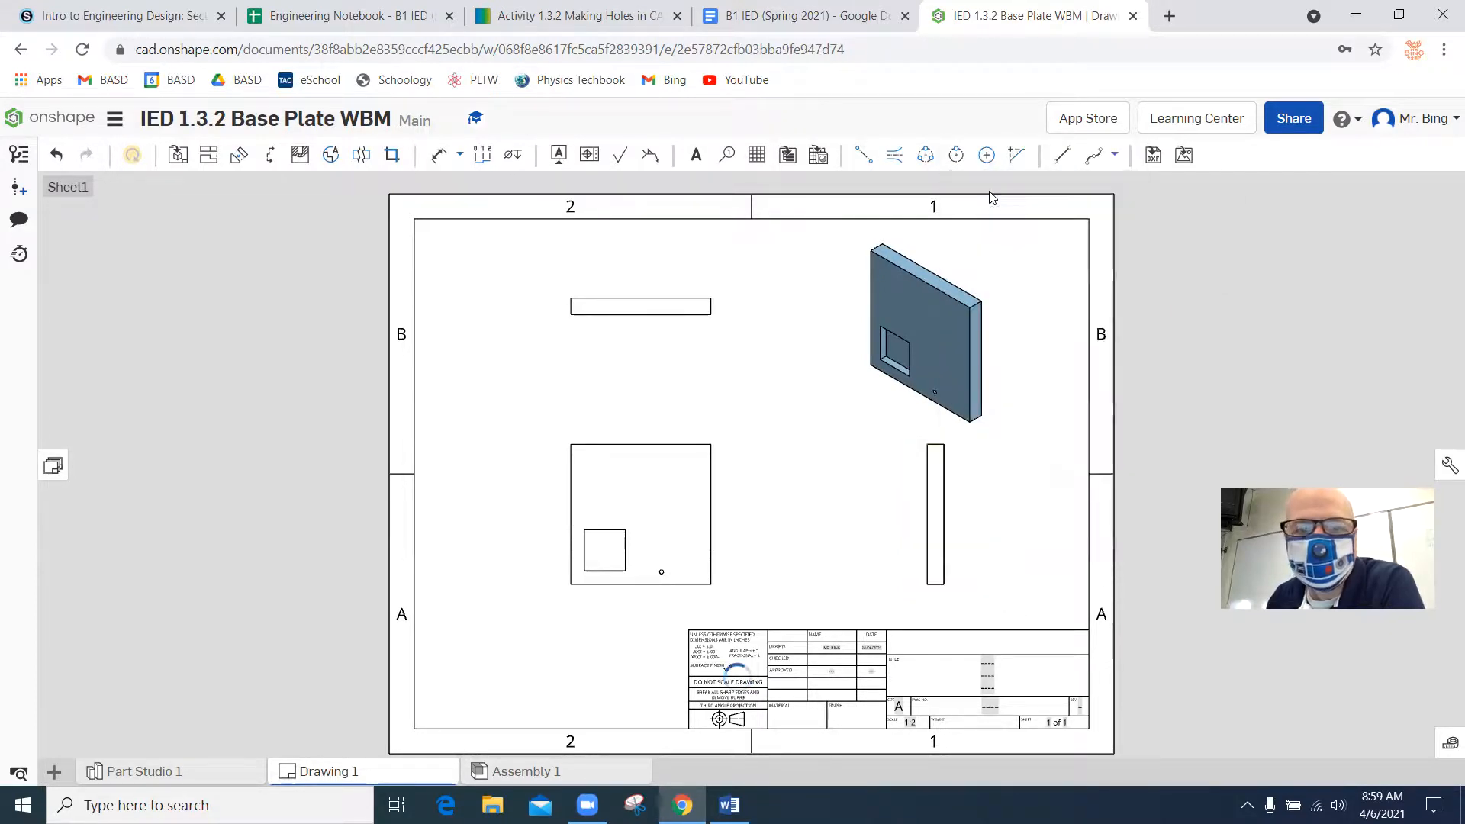
{"action": "right_click", "coordinate": [636, 318]}
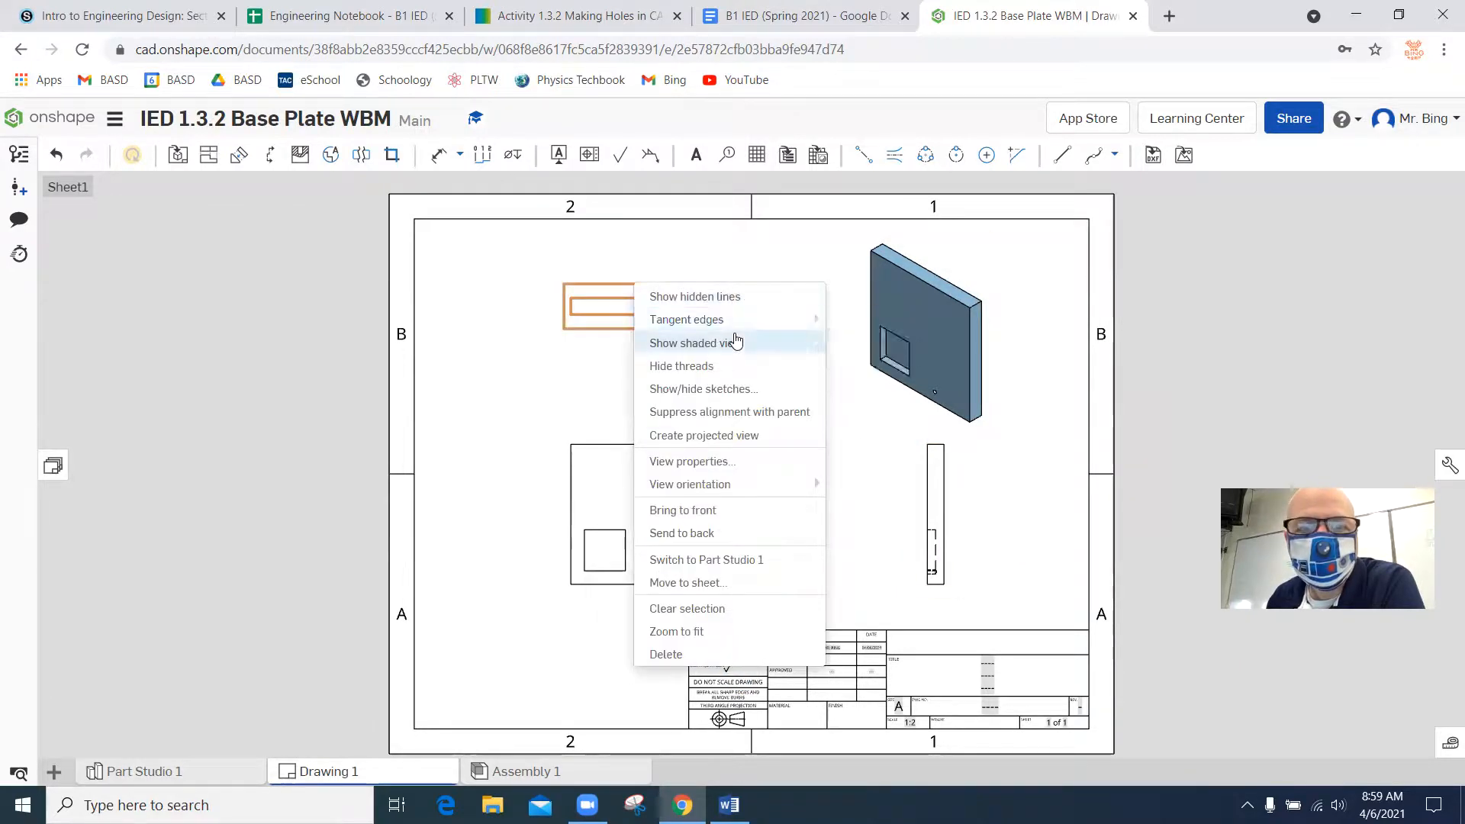
{"action": "left_click", "coordinate": [735, 299]}
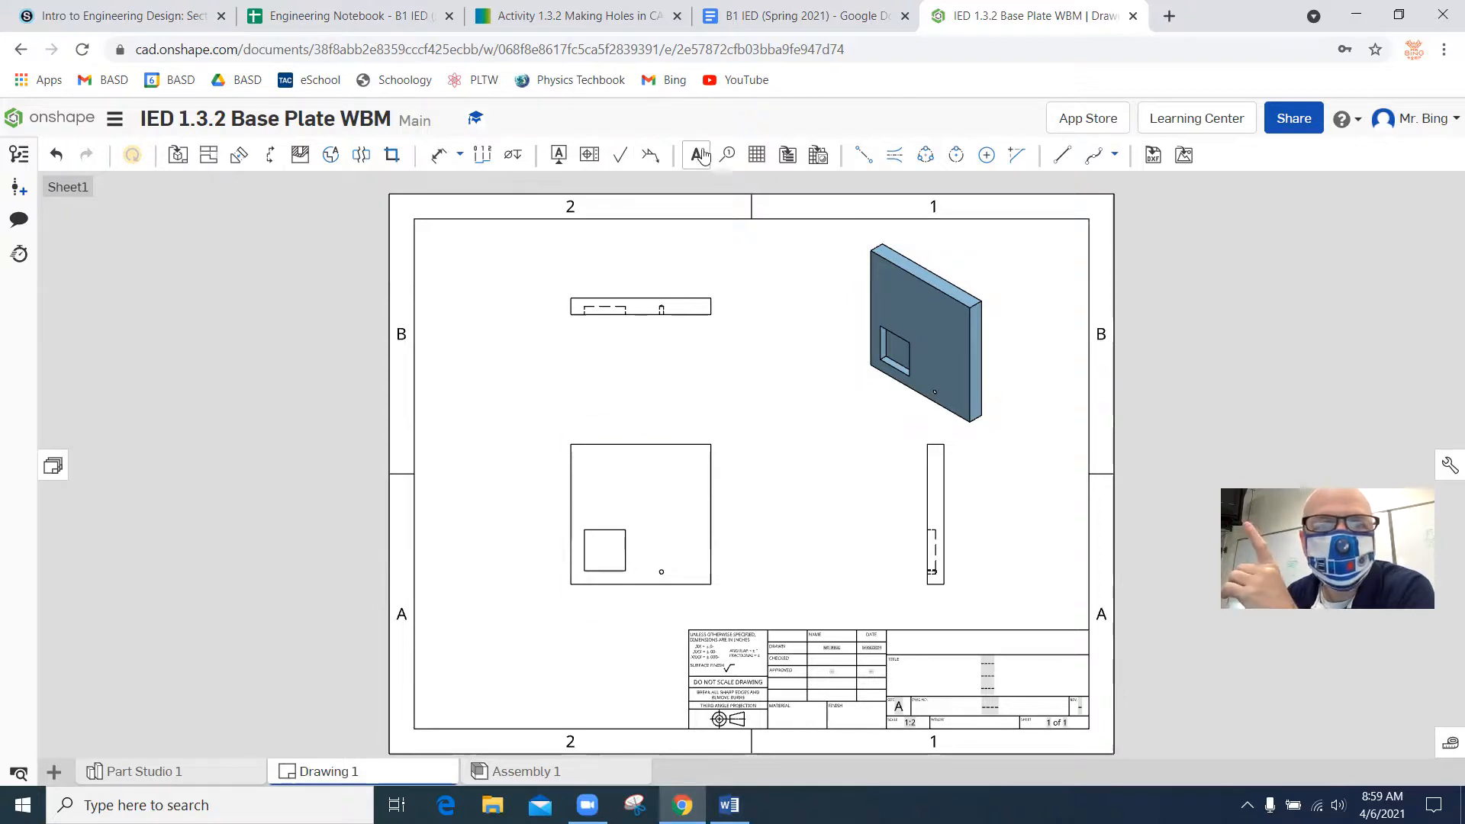
Dimension the plate's overall width and height in the front view and its thickness in the top view.
{"action": "left_click", "coordinate": [439, 155]}
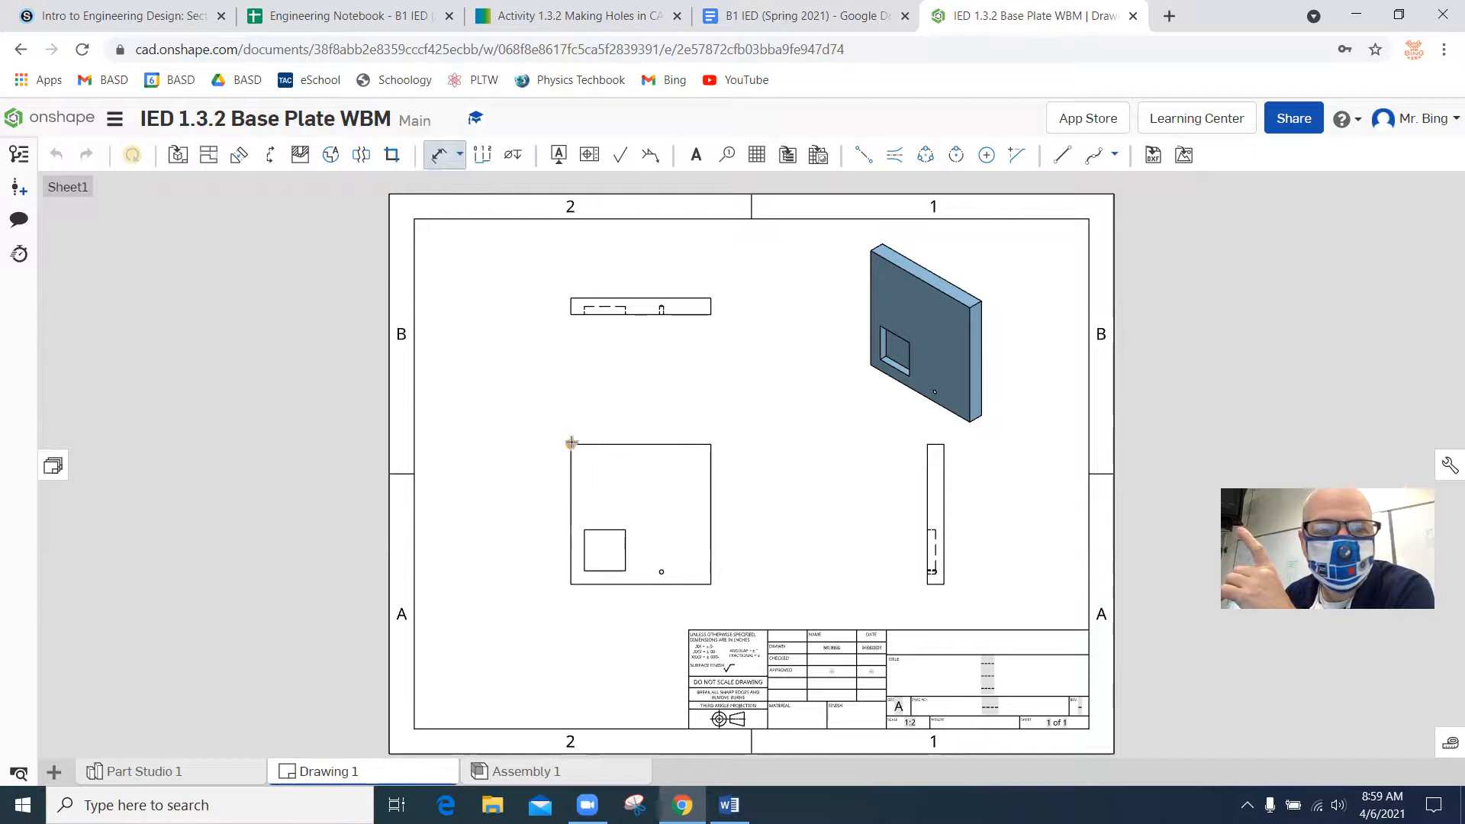
{"action": "left_click", "coordinate": [639, 408]}
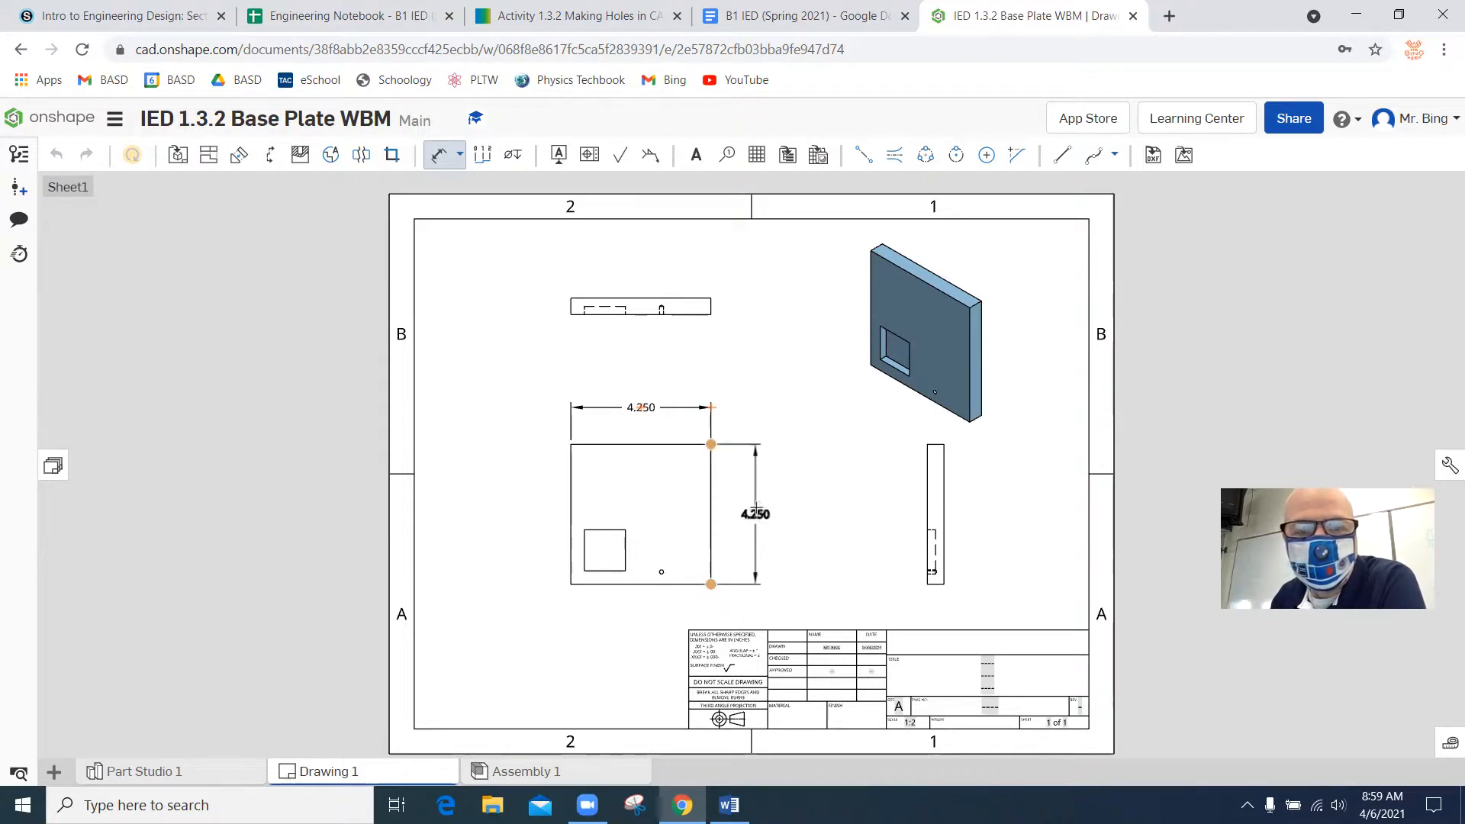
{"action": "left_click", "coordinate": [758, 513]}
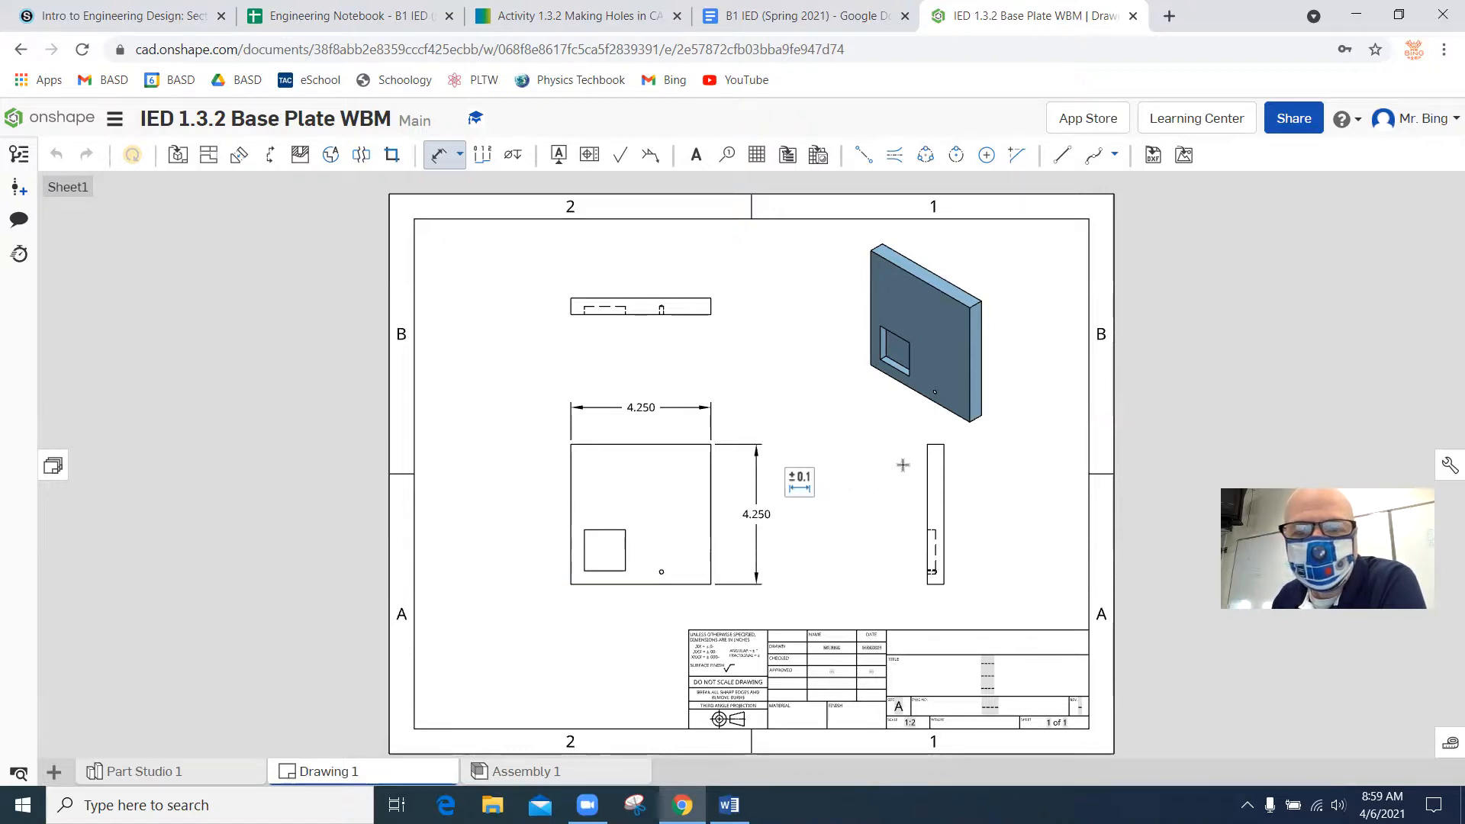
{"action": "left_click", "coordinate": [710, 298]}
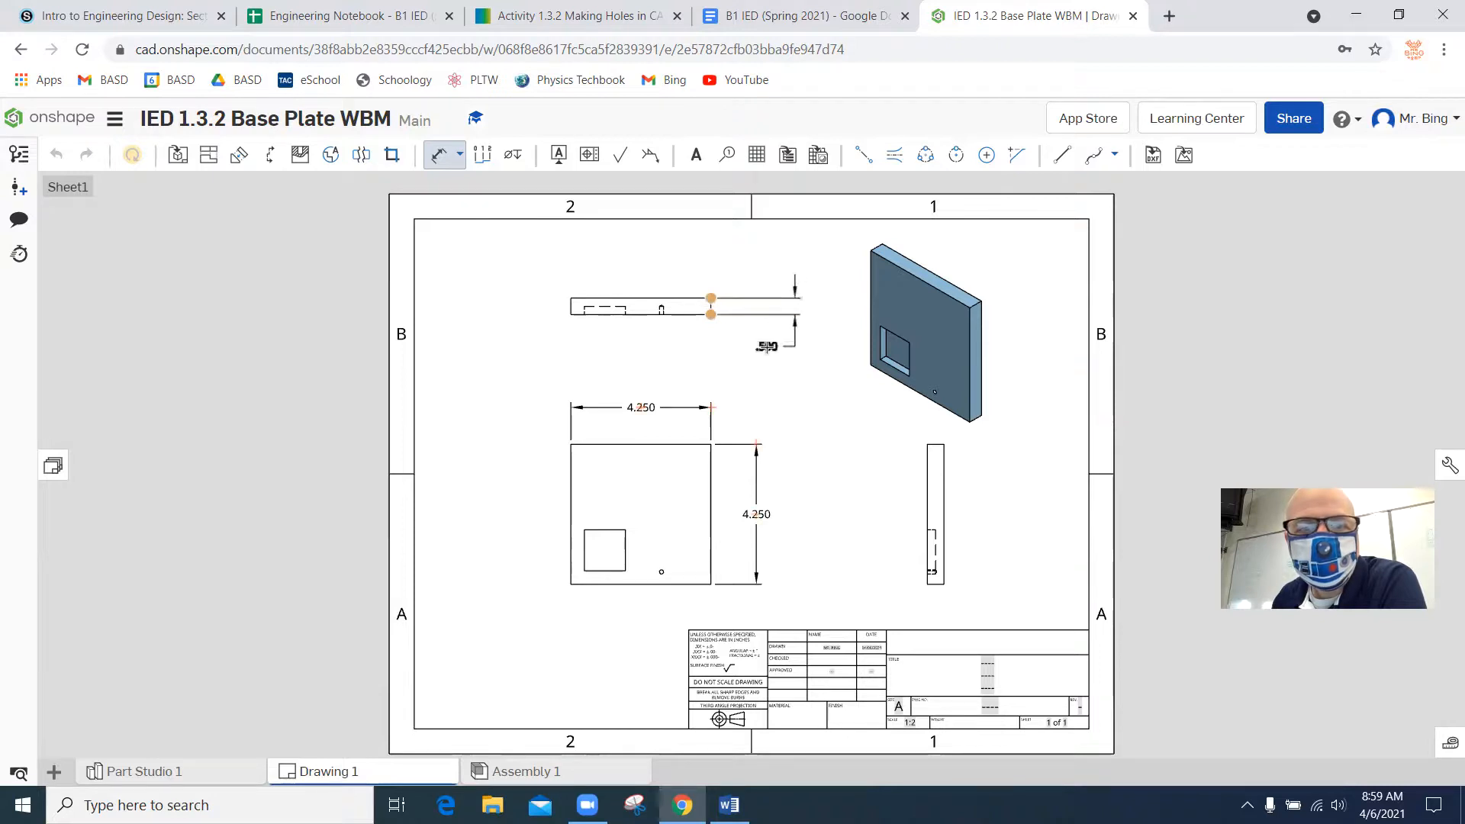
{"action": "left_click", "coordinate": [739, 353]}
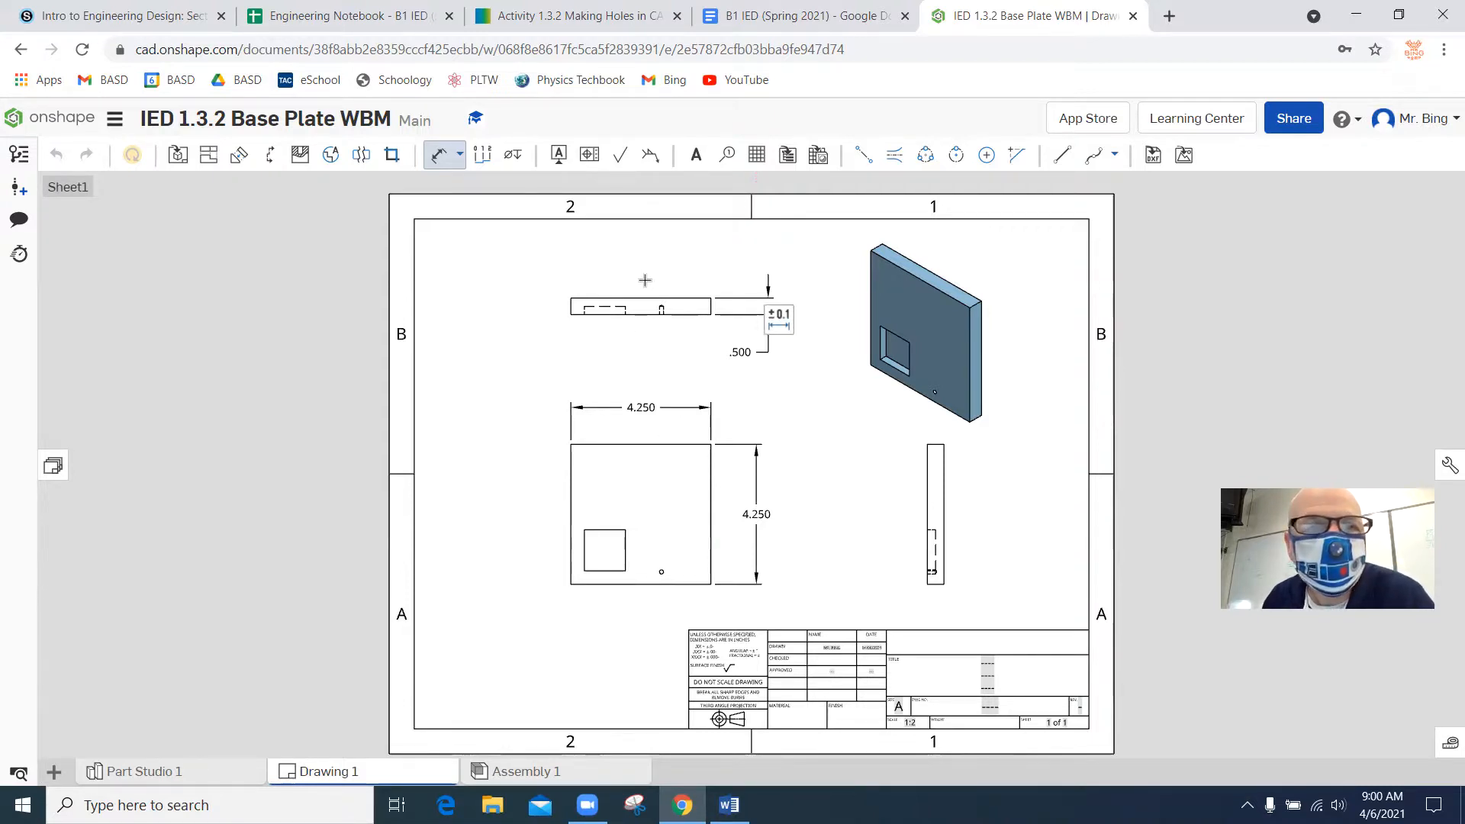
Try adding a plain diameter dimension to the small hole in the front view, and undo it.
{"action": "scroll", "coordinate": [660, 572], "scroll_direction": "down", "scroll_amount": 6}
{"action": "scroll", "coordinate": [661, 568], "scroll_direction": "up", "scroll_amount": 7}
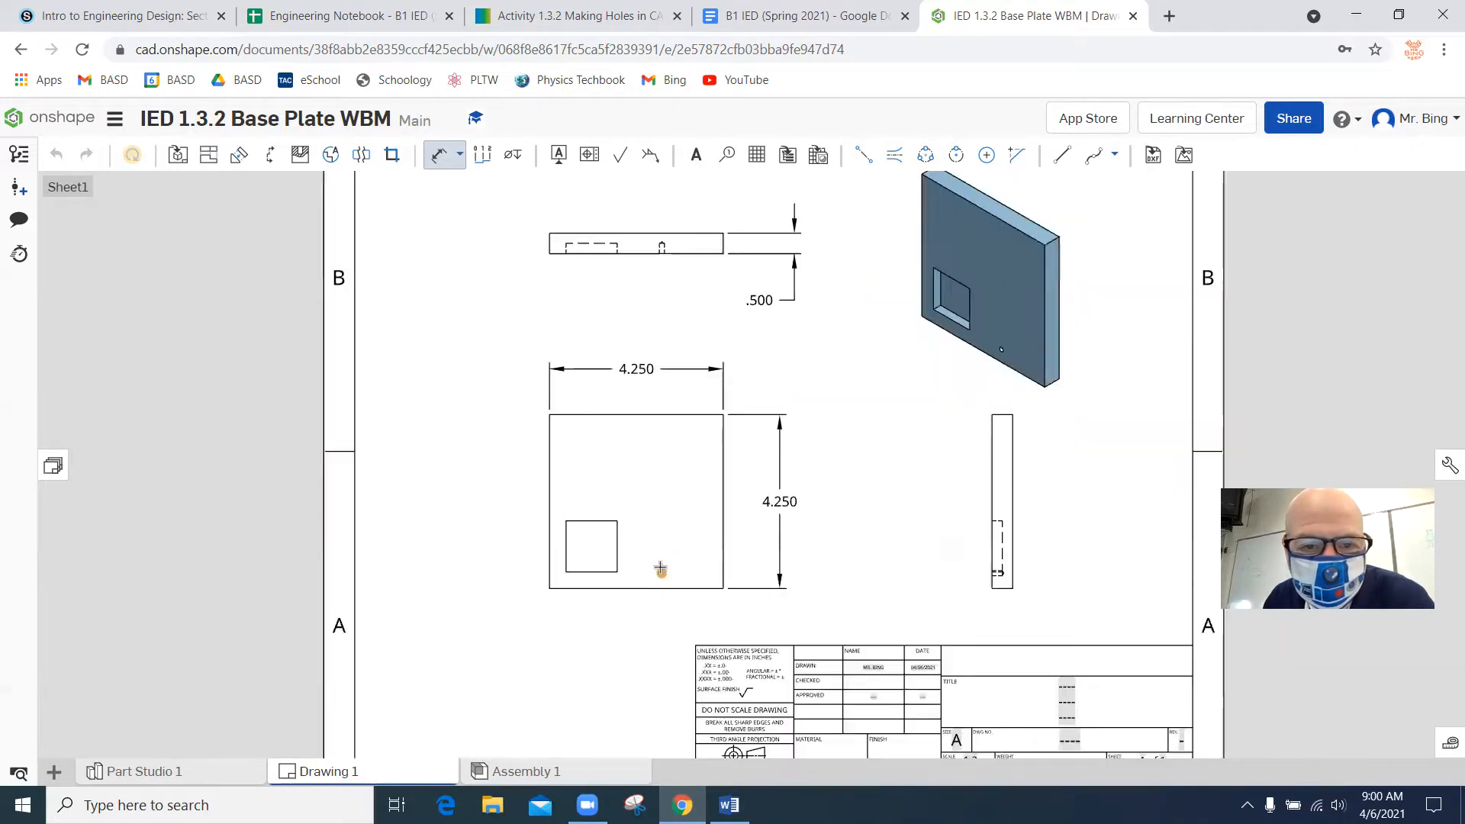
{"action": "scroll", "coordinate": [660, 569], "scroll_direction": "up", "scroll_amount": 5}
{"action": "left_click", "coordinate": [664, 586]}
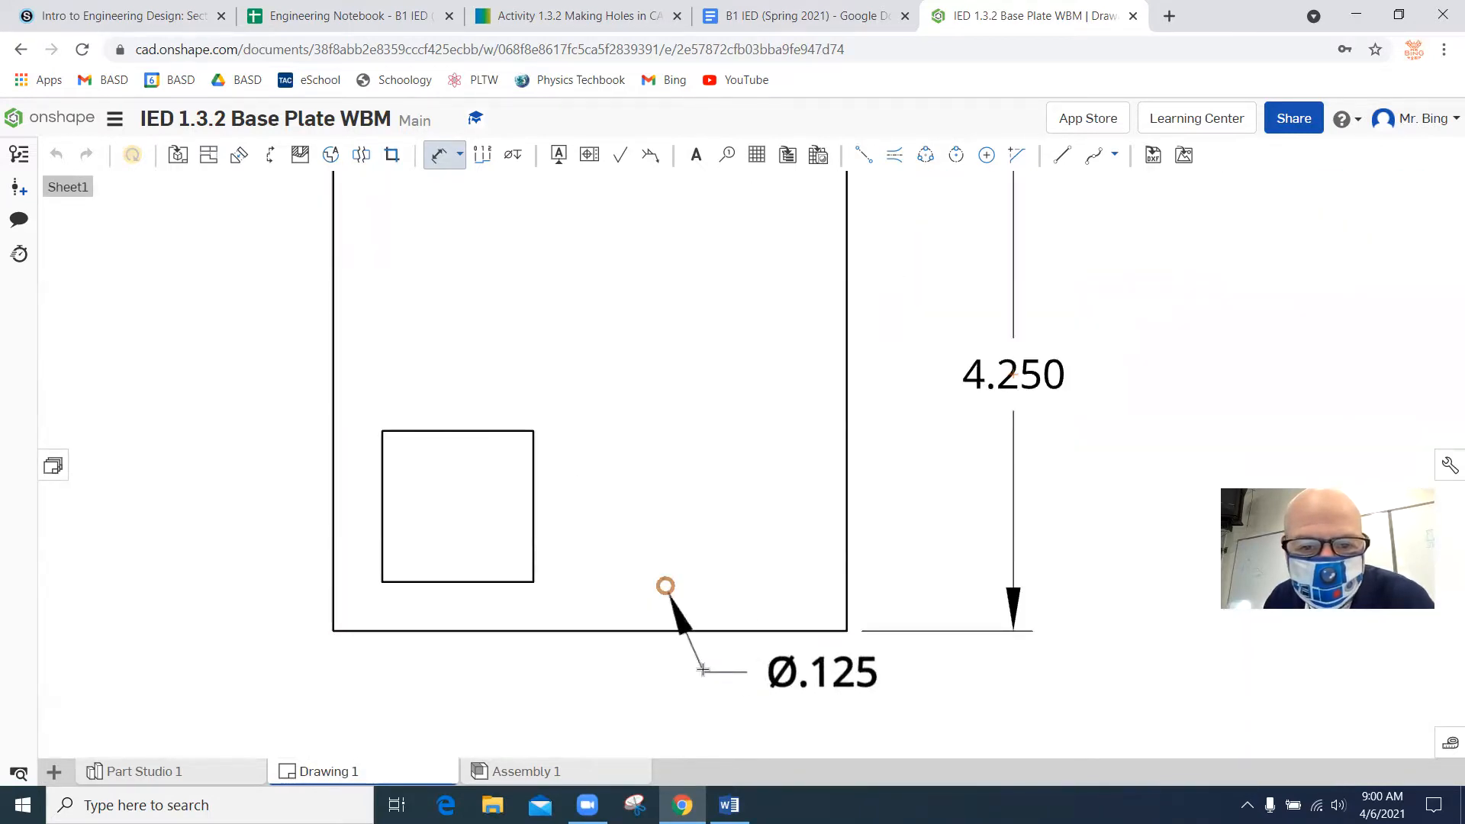
{"action": "left_click", "coordinate": [726, 699]}
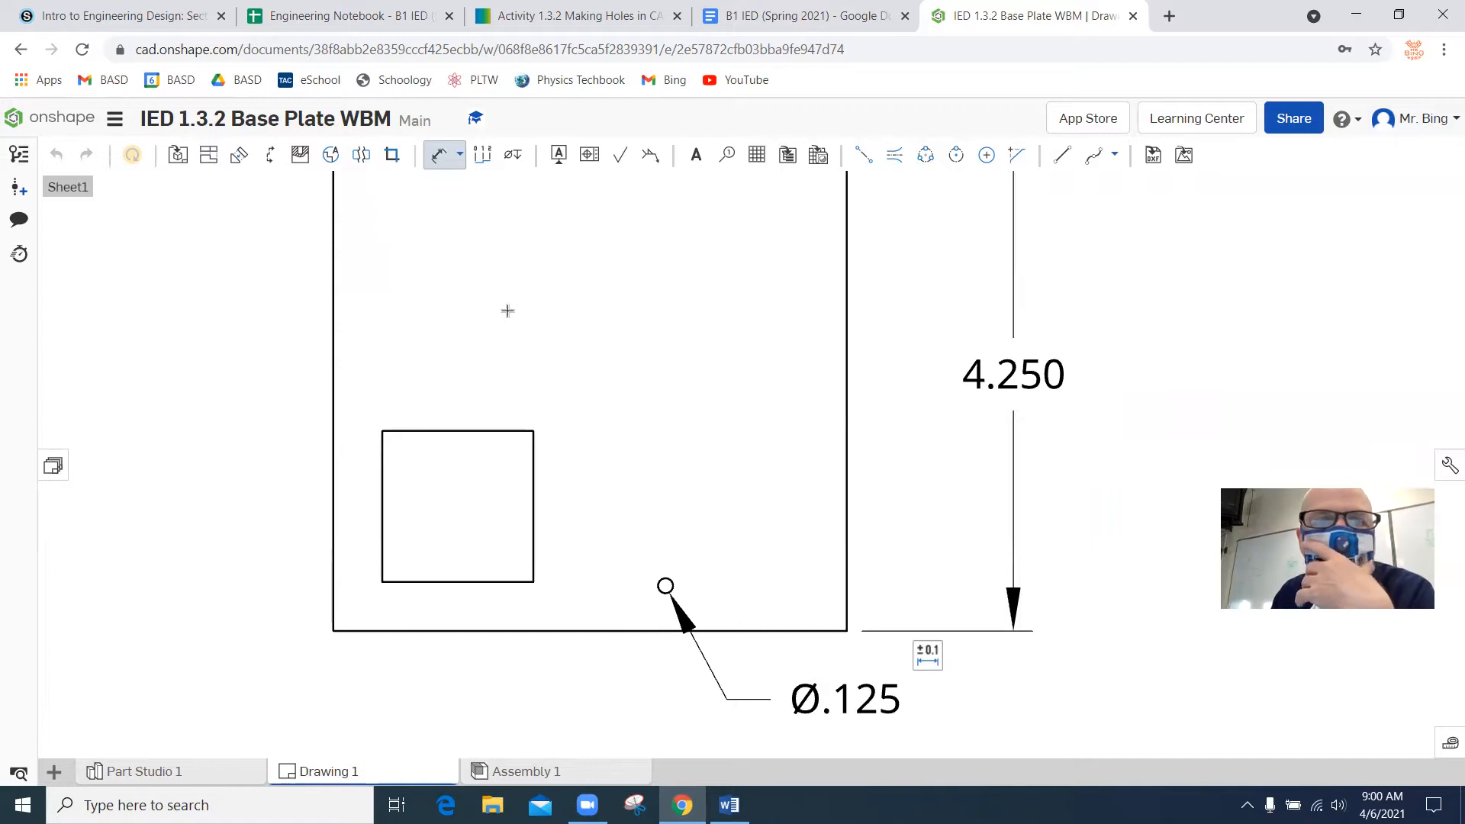
{"action": "key", "text": "Escape"}
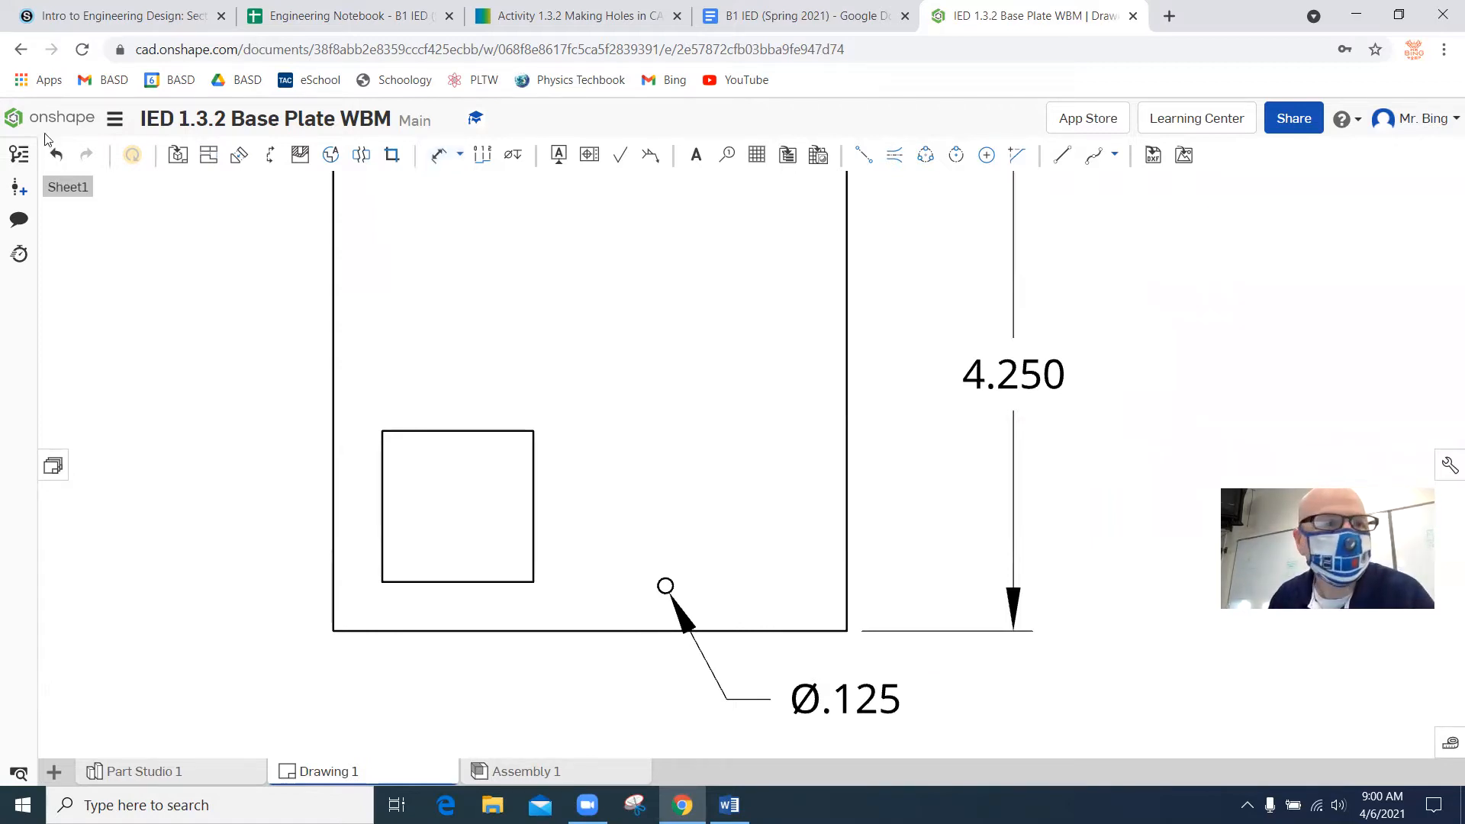
{"action": "left_click", "coordinate": [55, 154]}
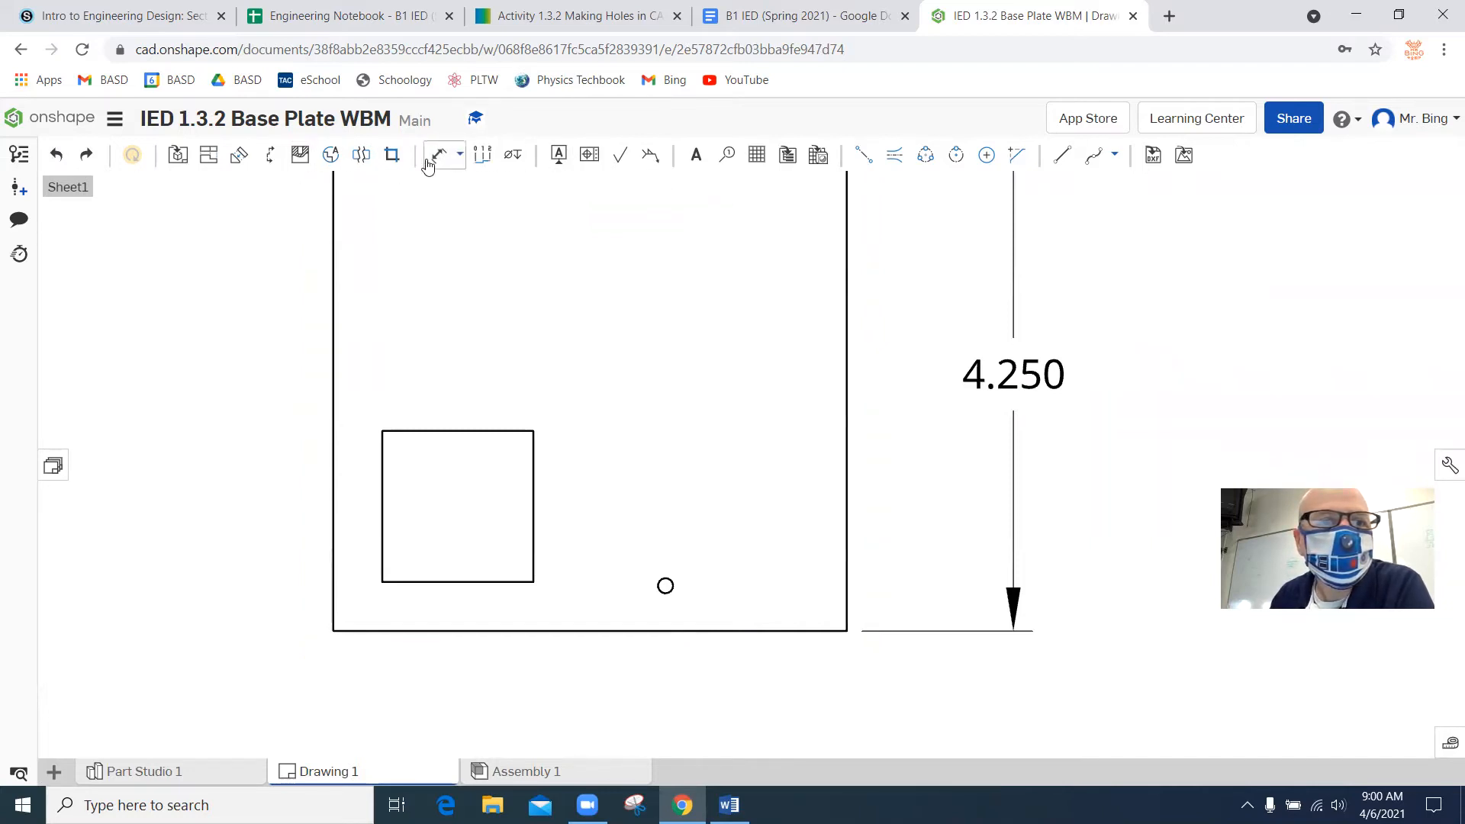
Add a hole callout with diameter and depth to the small hole, placed just below the front view.
{"action": "left_click", "coordinate": [510, 158]}
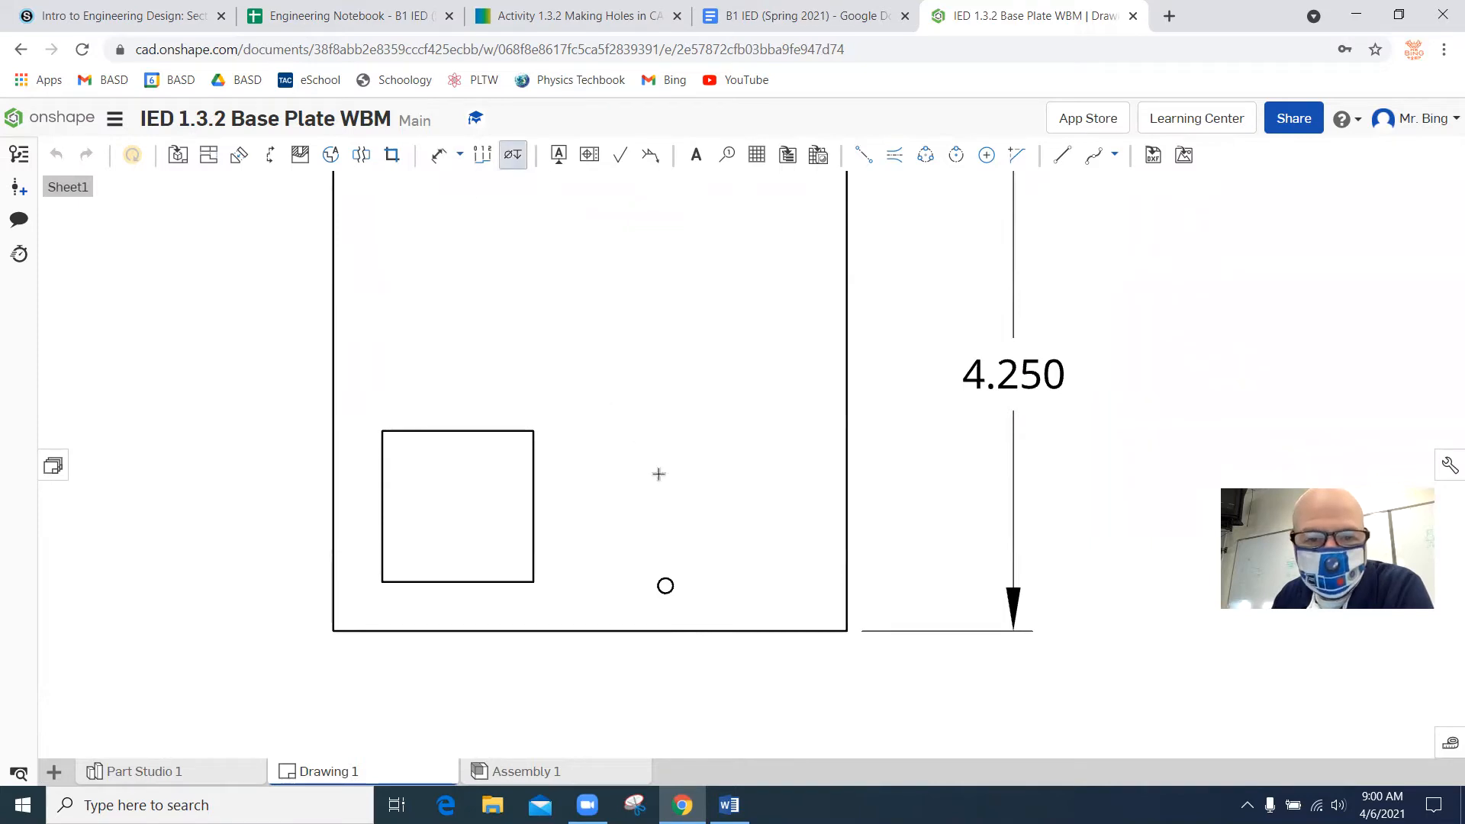
{"action": "left_click", "coordinate": [666, 588]}
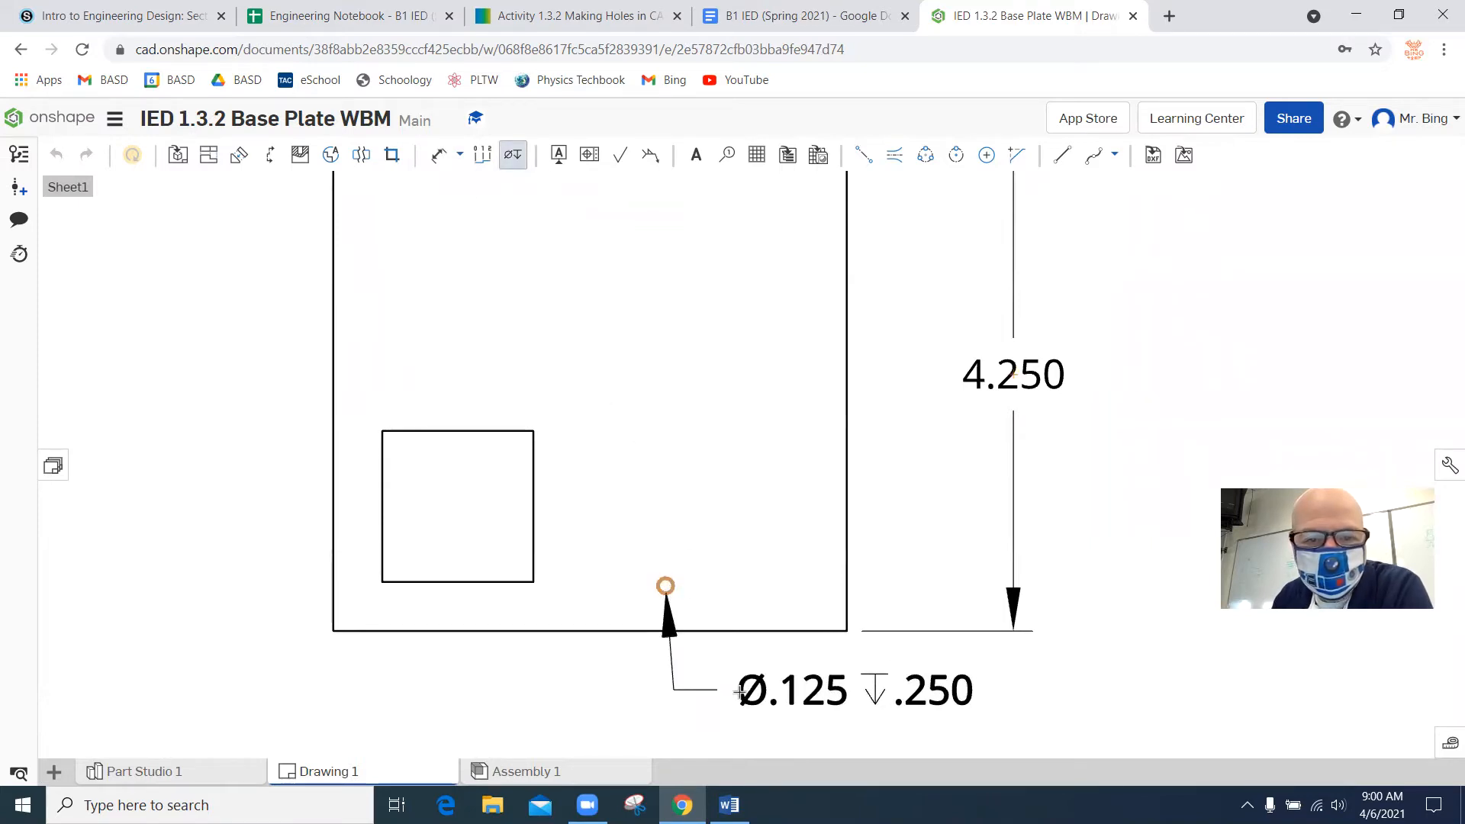
{"action": "left_click", "coordinate": [771, 698]}
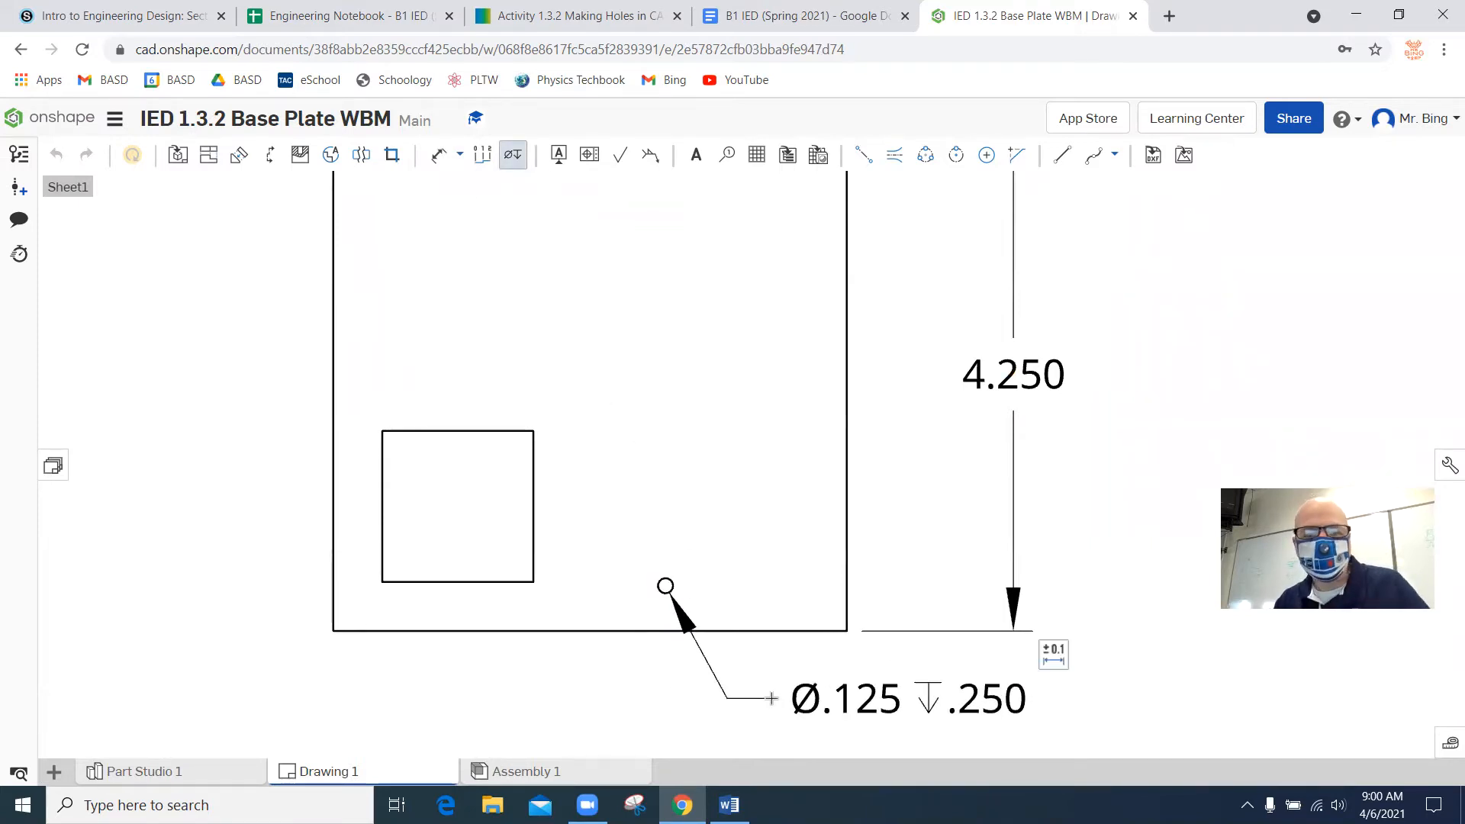
{"action": "scroll", "coordinate": [771, 698], "scroll_direction": "down", "scroll_amount": 5}
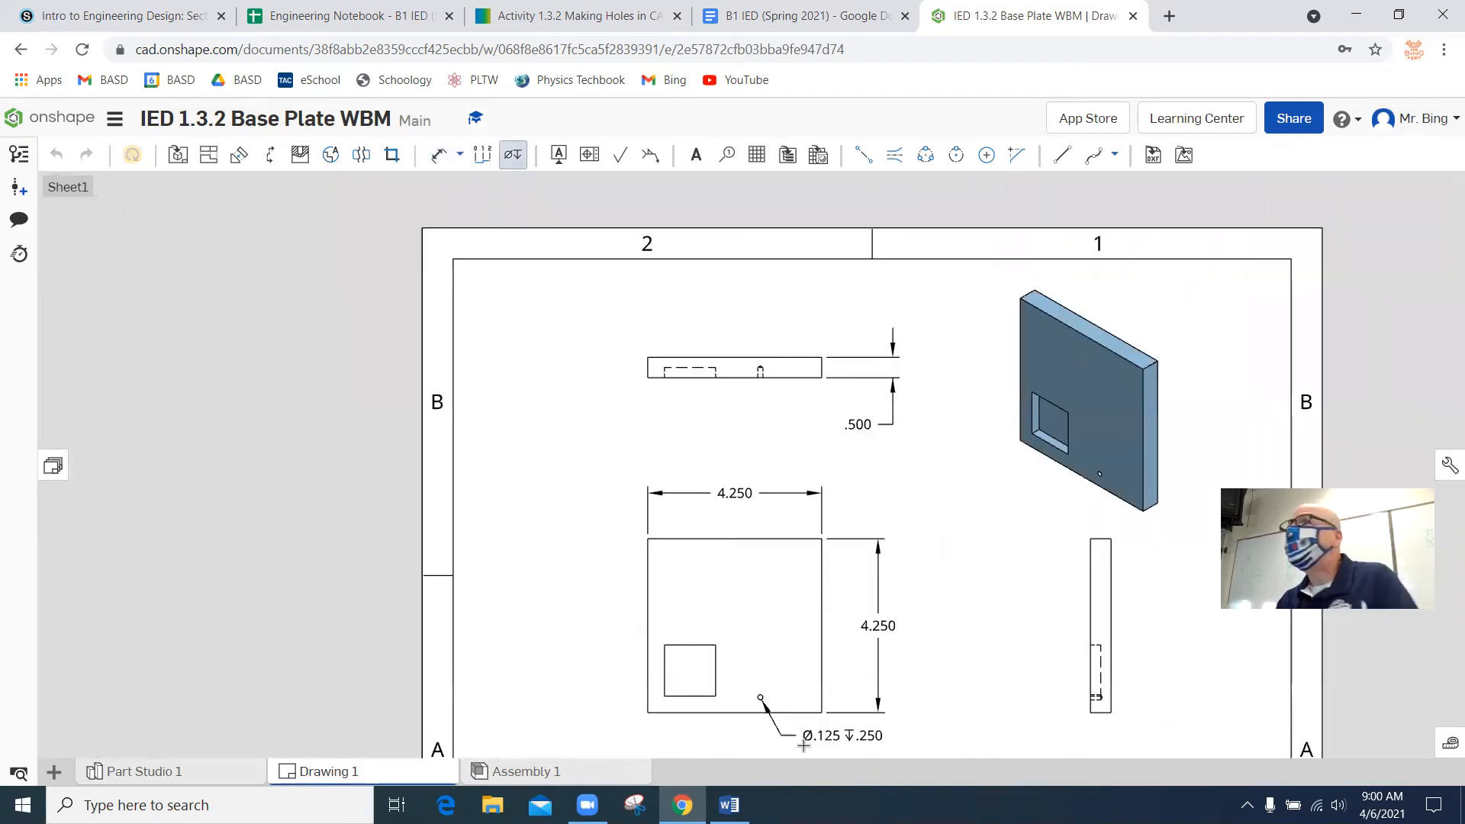